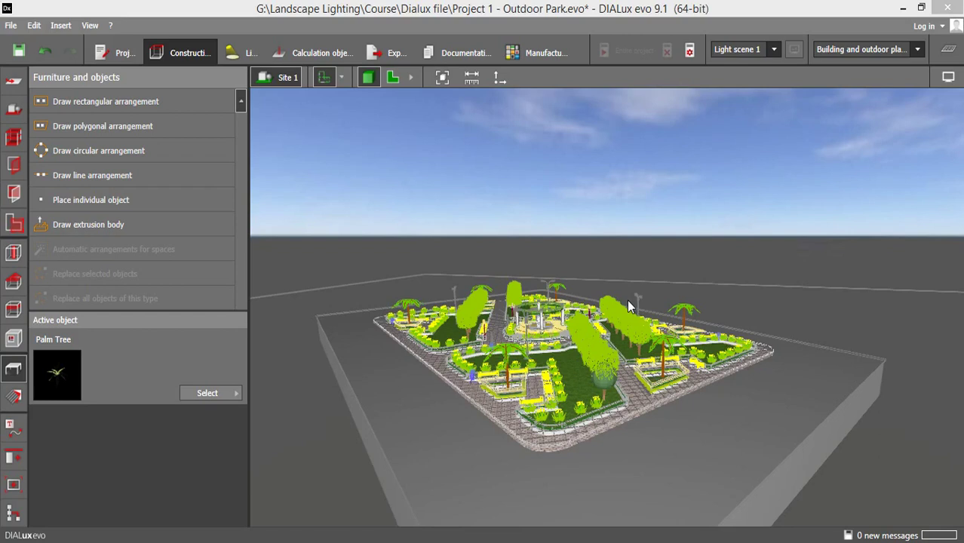
# Step: Orbit the park to a steeper top-down view, zoom in, then switch to the web browser
pyautogui.moveTo(605, 465)
pyautogui.mouseDown(button='right')
pyautogui.moveTo(565, 488)
pyautogui.moveTo(561, 478)
pyautogui.mouseUp(button='right')
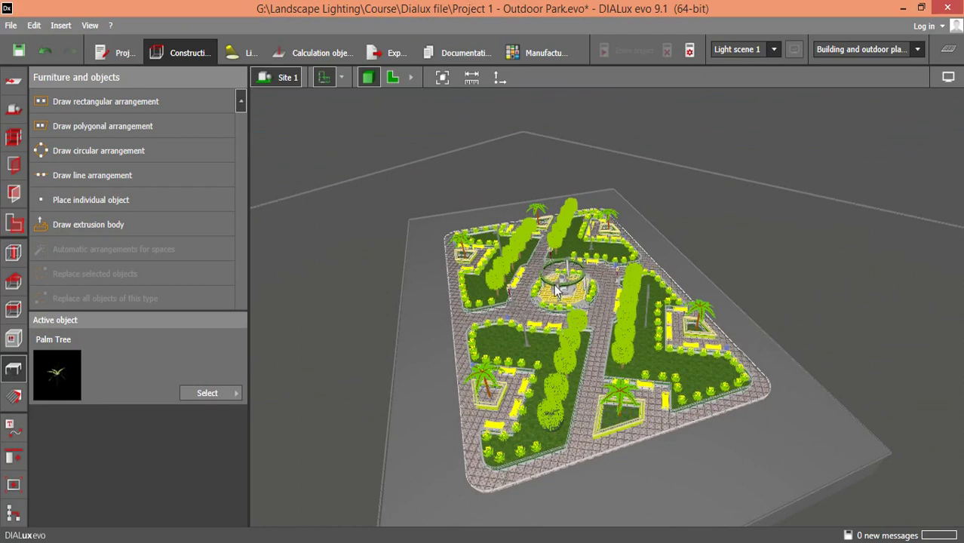
pyautogui.scroll(2, 475, 413)
pyautogui.scroll(2, 475, 413)
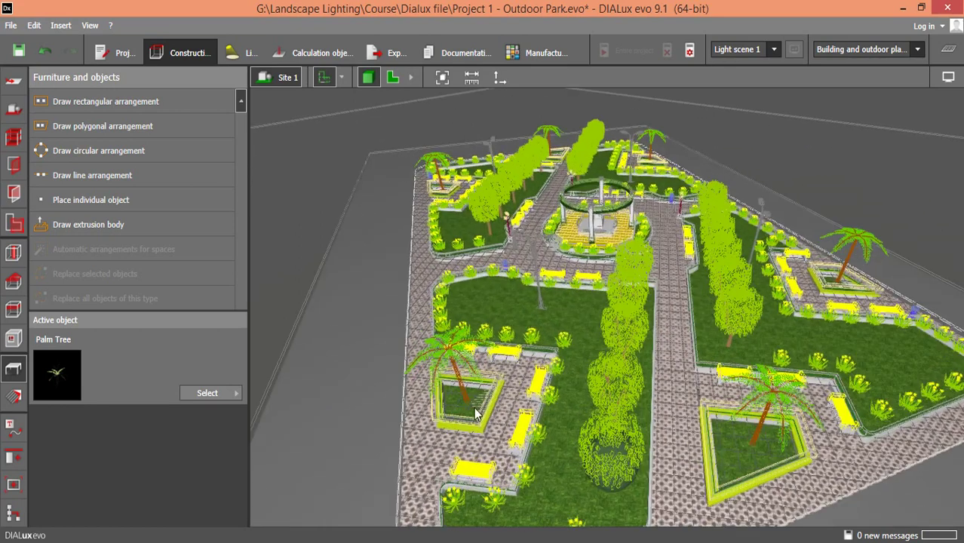
pyautogui.click(322, 490)
# Step: In a new tab, Google 'warehouse', open 3D Warehouse and enter 'Palm Tree' in its search
pyautogui.click(702, 14)
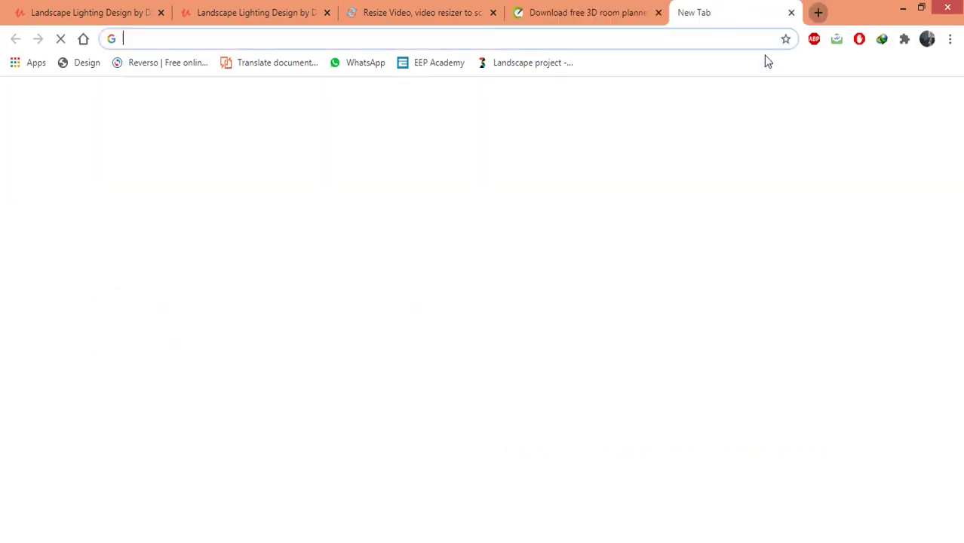
pyautogui.write('wa')
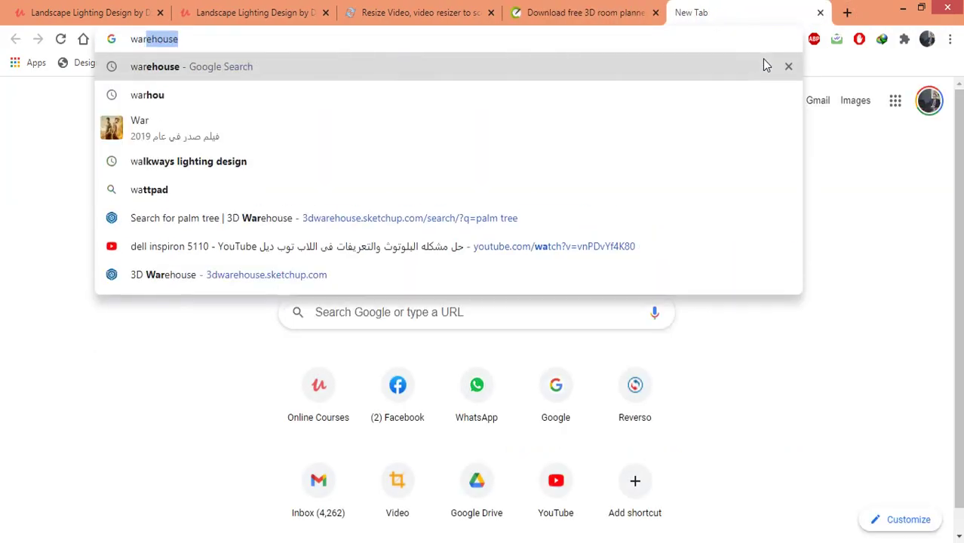
pyautogui.write('r')
pyautogui.press('Down')
pyautogui.click(762, 59)
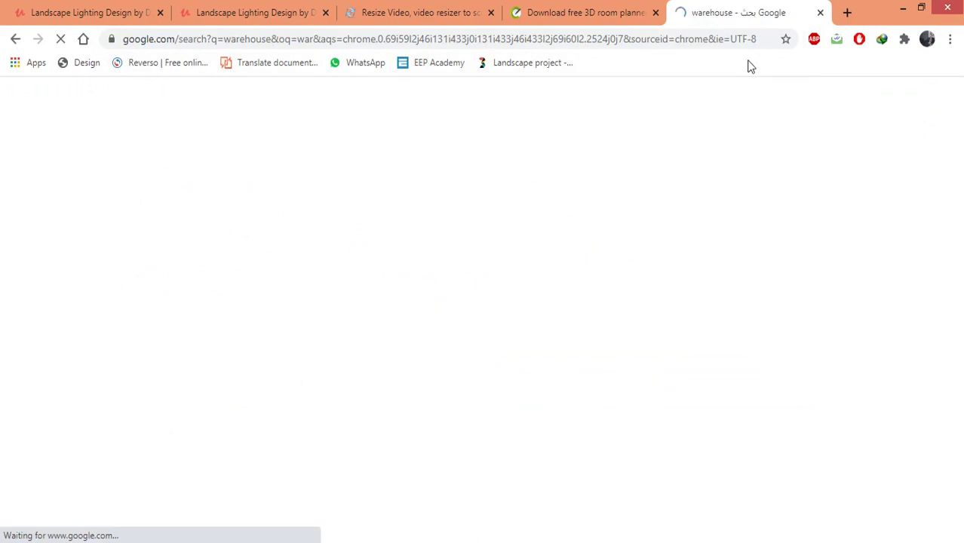
pyautogui.click(781, 238)
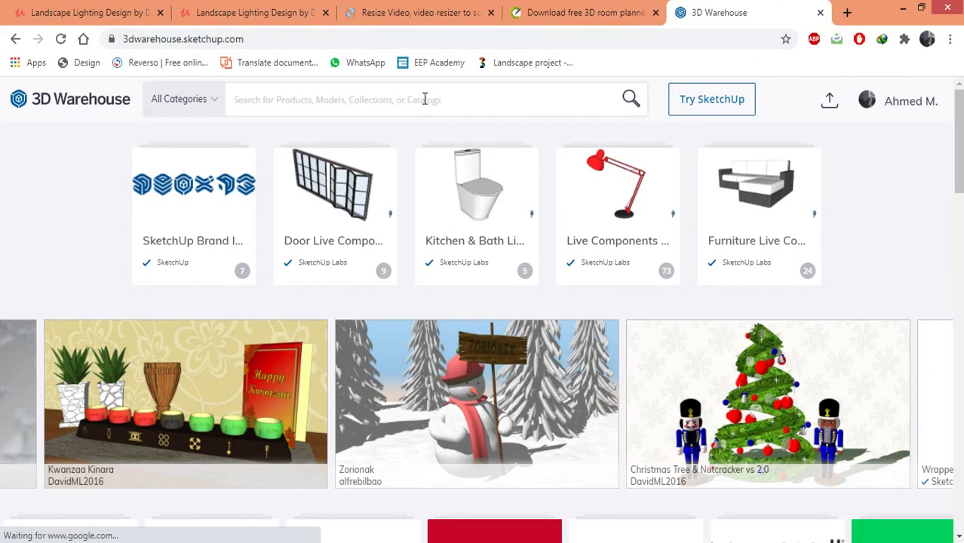
pyautogui.click(425, 99)
pyautogui.write('Palm')
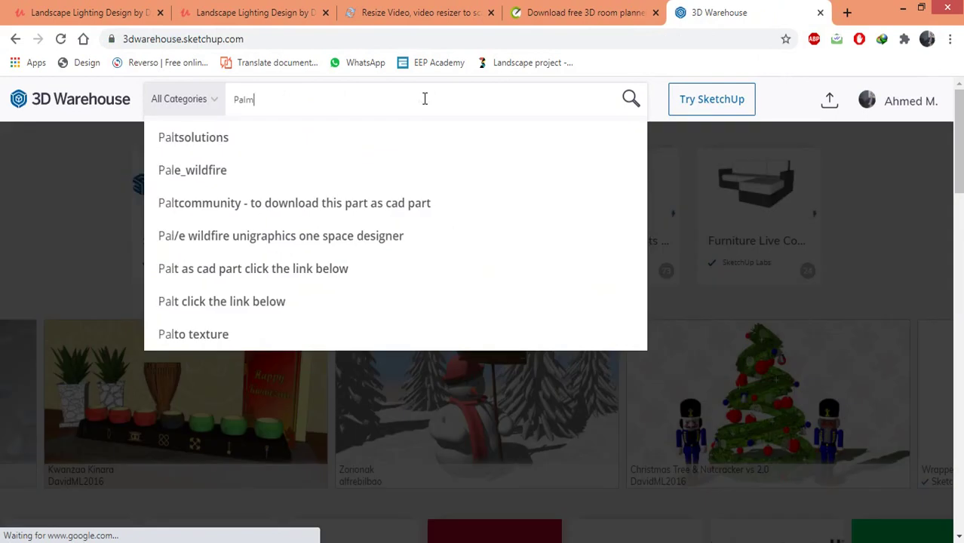
pyautogui.write(' Tree')
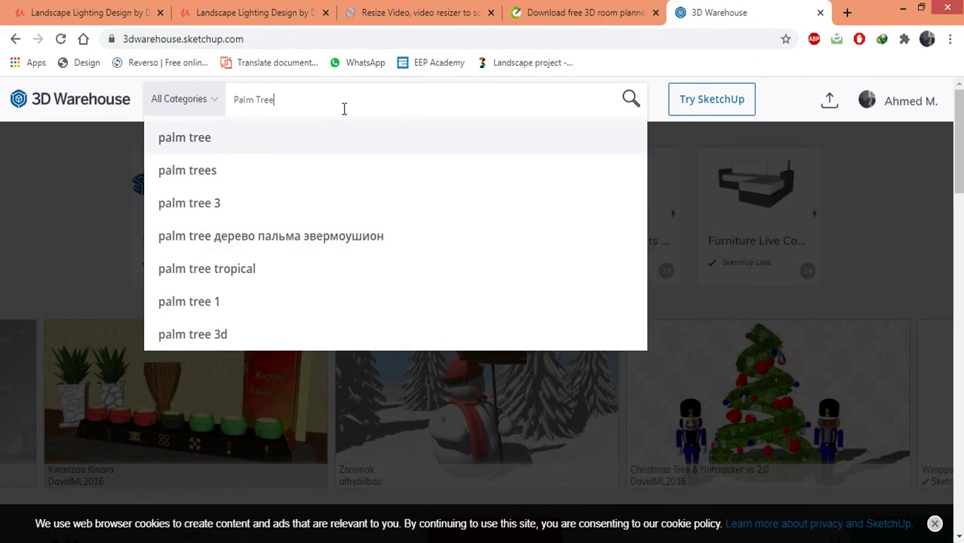
# Step: Search 3D Warehouse for 'palm trees' and scroll through the results
pyautogui.click(288, 169)
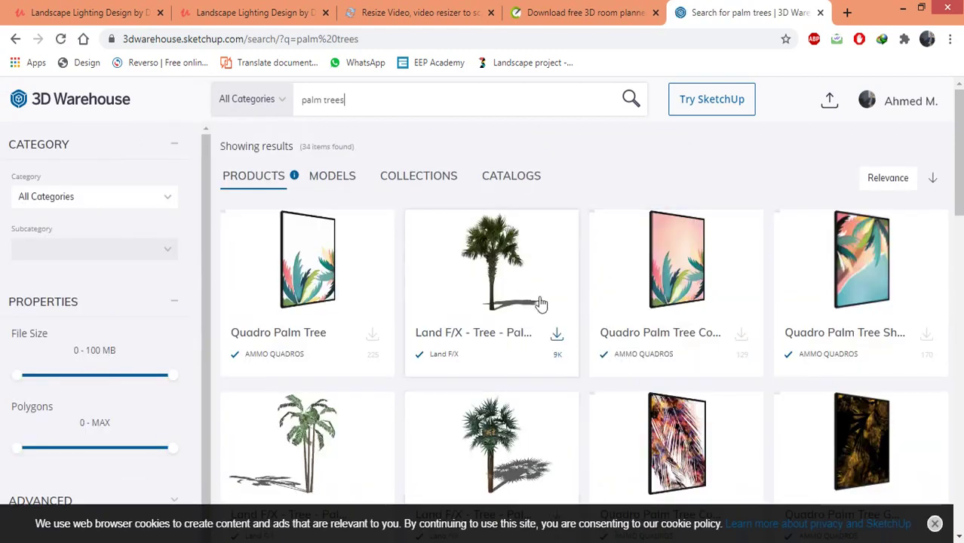
pyautogui.scroll(-3, 562, 330)
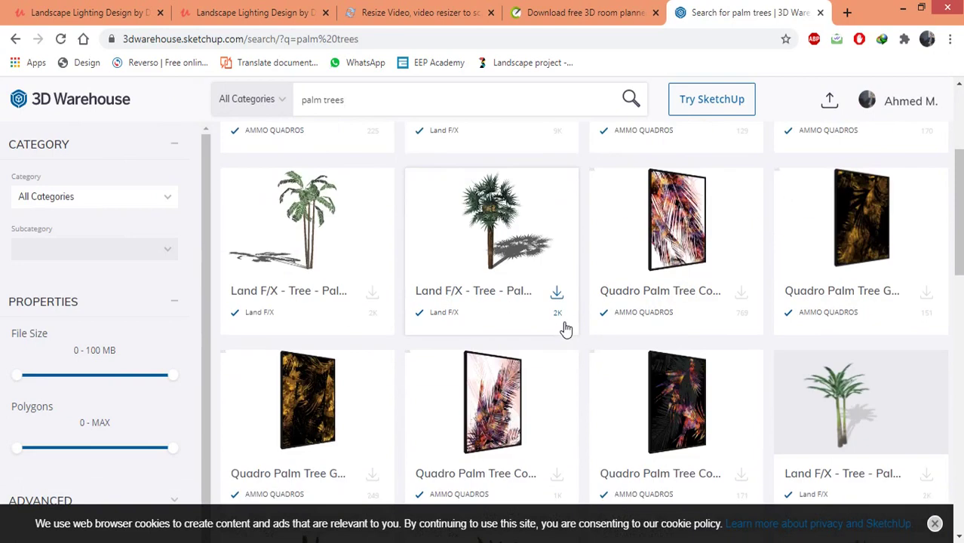
pyautogui.scroll(-3, 566, 328)
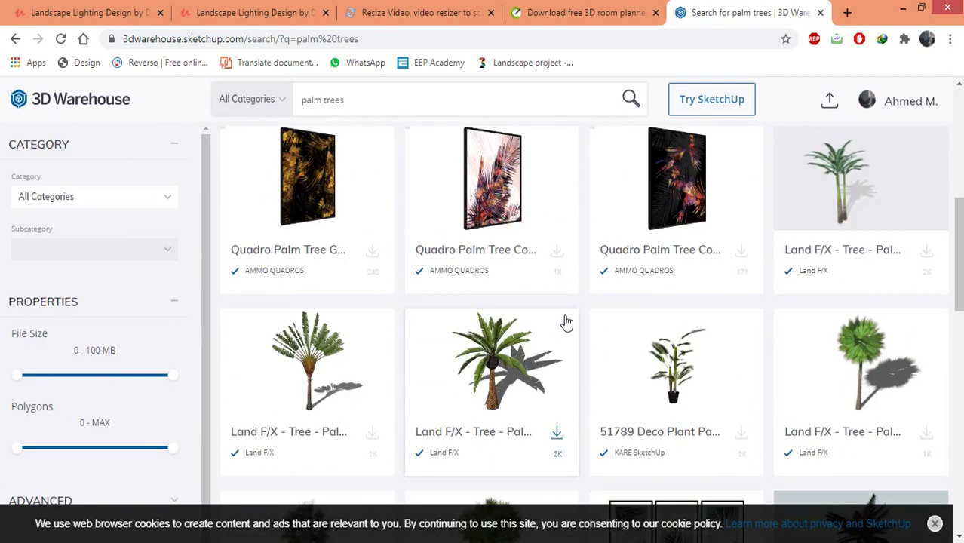
pyautogui.scroll(5, 577, 301)
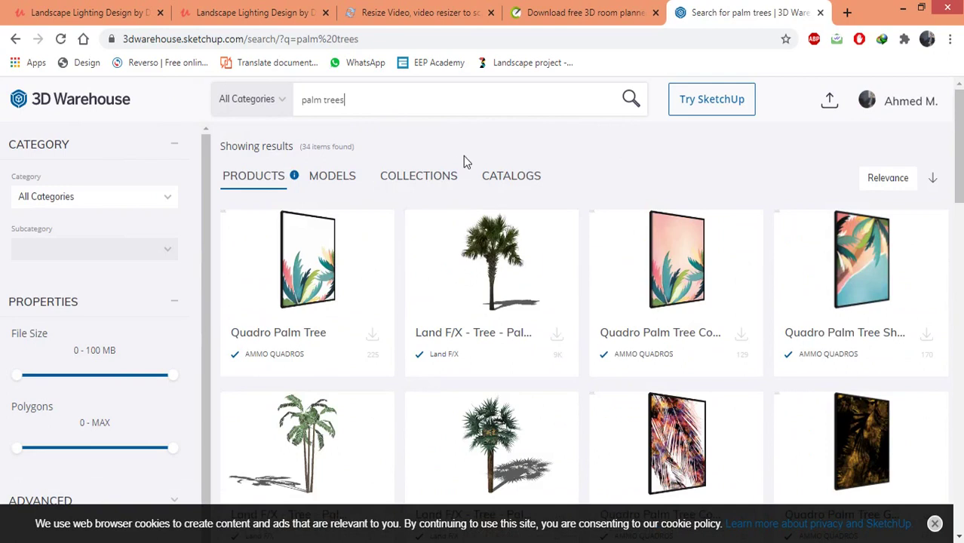
pyautogui.scroll(-5, 528, 278)
pyautogui.scroll(-2, 528, 277)
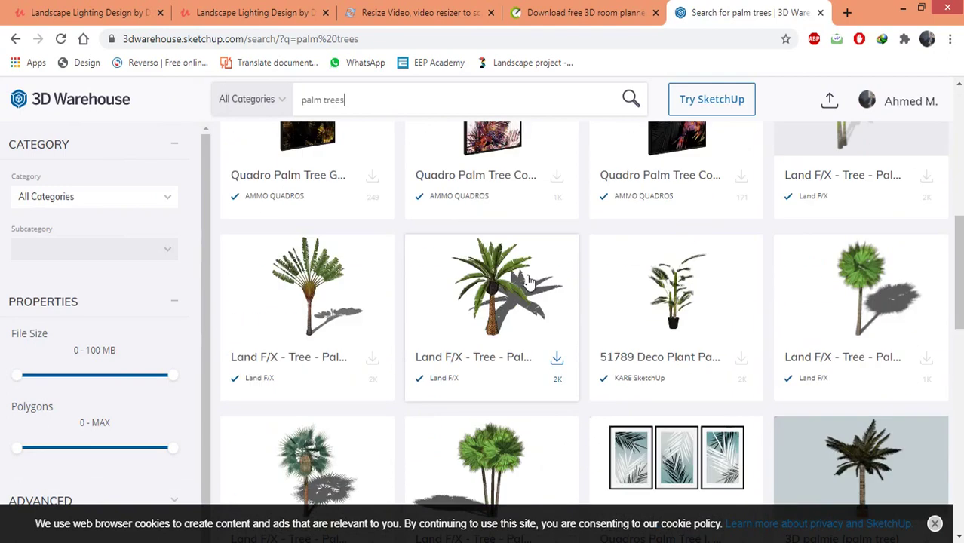
pyautogui.scroll(-3, 529, 279)
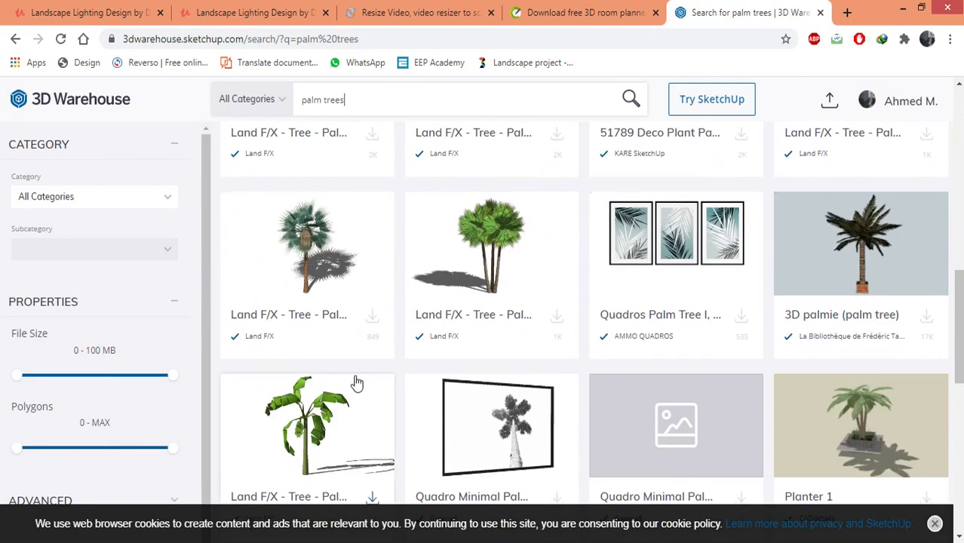
pyautogui.scroll(-3, 355, 381)
pyautogui.scroll(-5, 358, 369)
pyautogui.scroll(2, 358, 369)
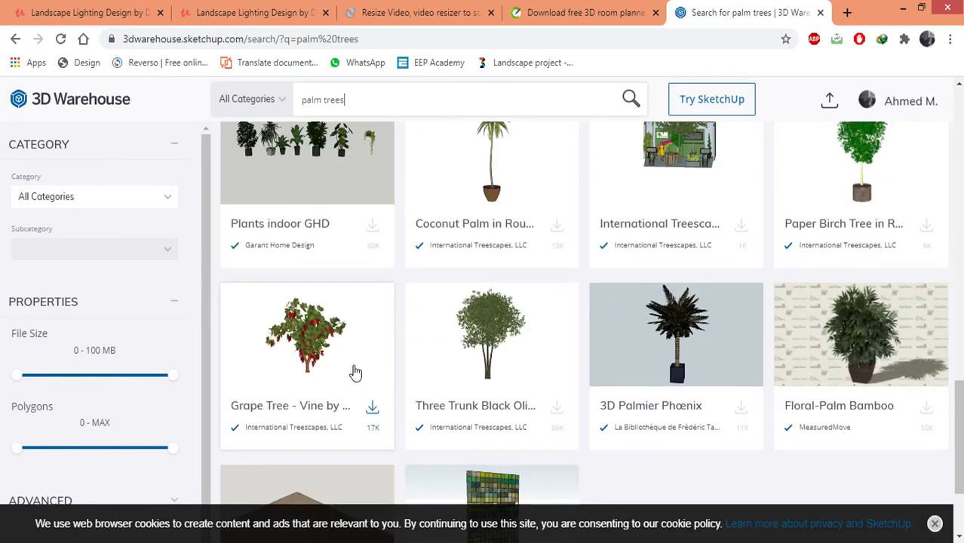
pyautogui.scroll(-2, 354, 370)
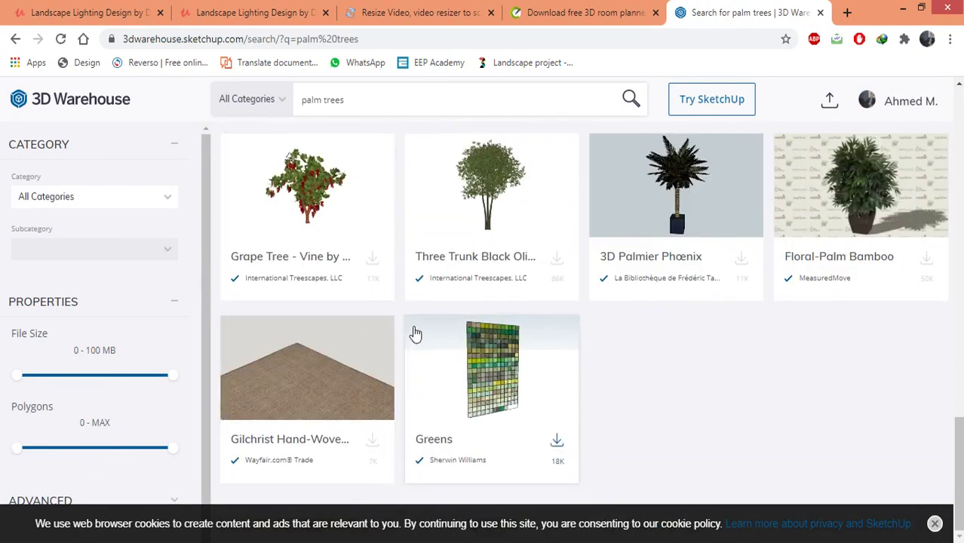
pyautogui.scroll(2, 415, 333)
pyautogui.scroll(5, 364, 207)
# Step: Change the query to 'palm tree' and rerun it, listing 34 results
pyautogui.click(377, 103)
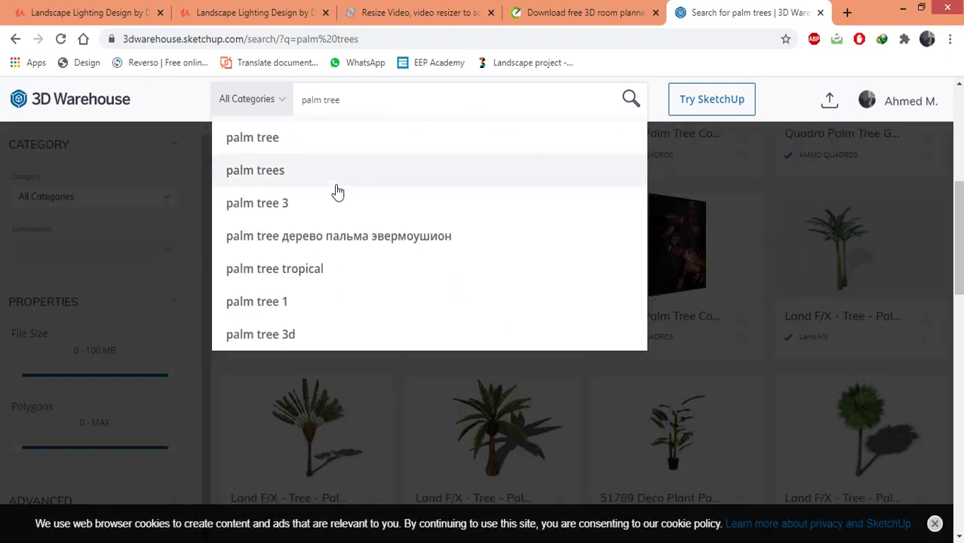
pyautogui.press('Return')
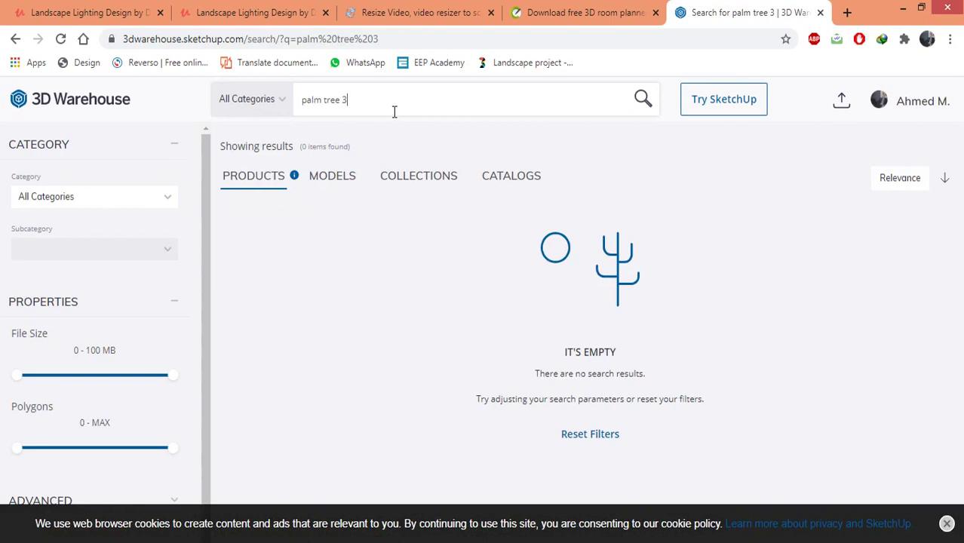
pyautogui.press('Return')
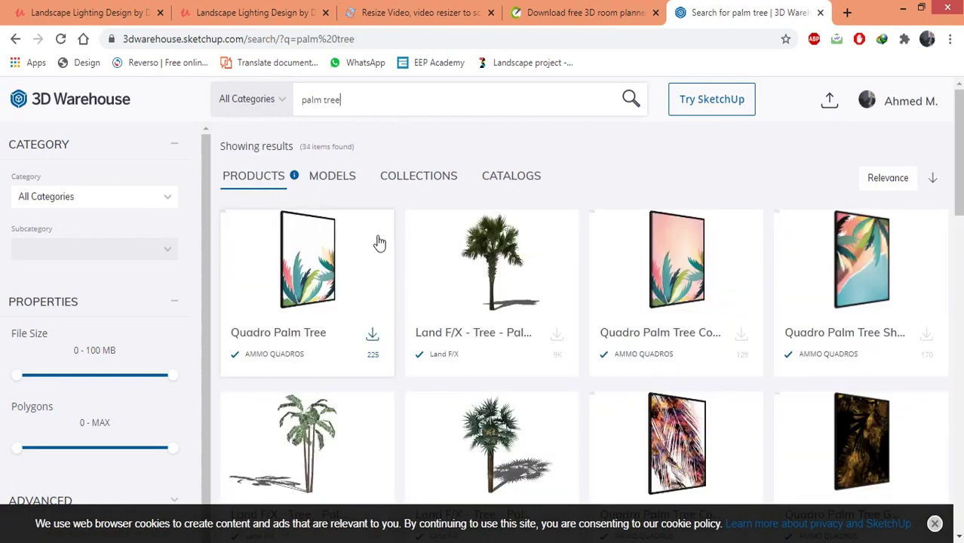
pyautogui.scroll(-5, 782, 263)
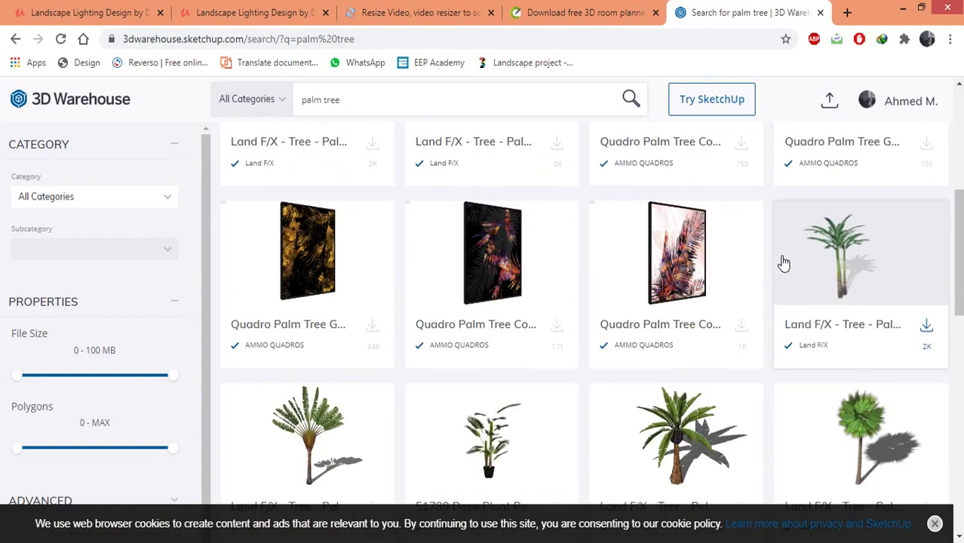
pyautogui.scroll(5, 782, 263)
pyautogui.moveTo(345, 104); pyautogui.dragTo(325, 112)
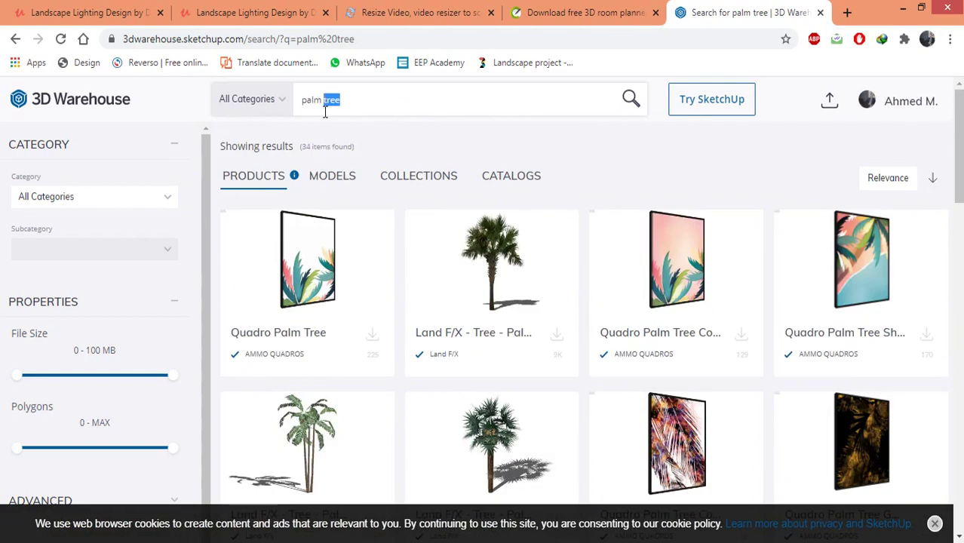
pyautogui.press('Return')
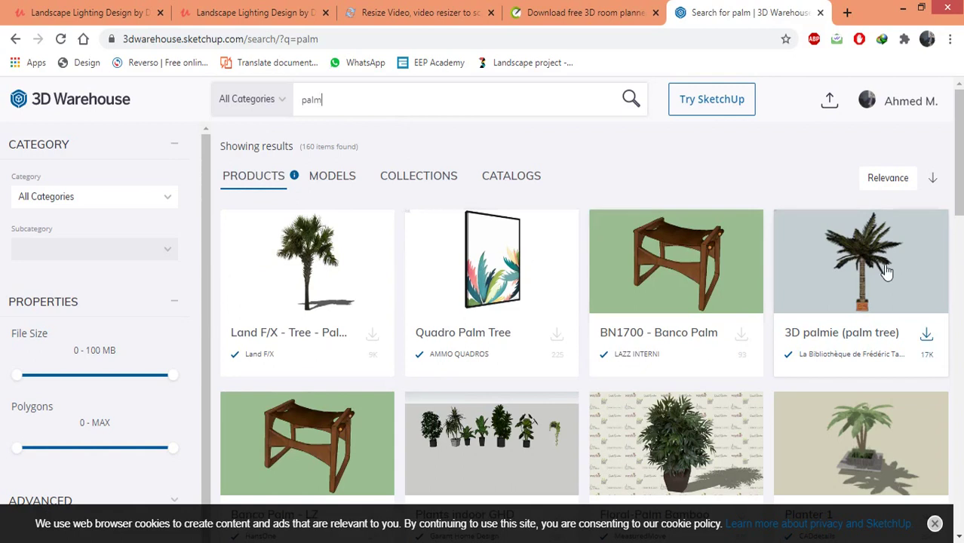
pyautogui.scroll(-3, 924, 317)
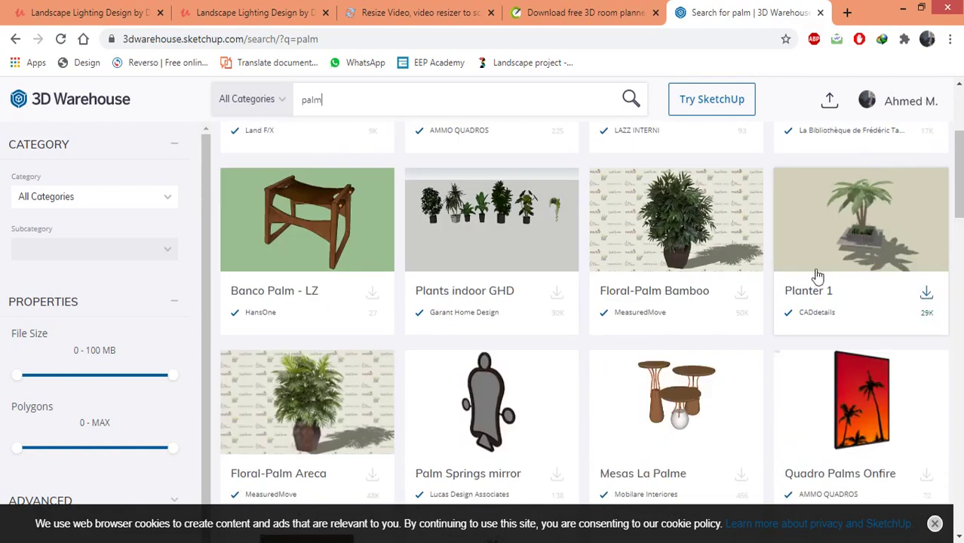
pyautogui.scroll(-3, 630, 283)
pyautogui.scroll(-2, 632, 284)
pyautogui.scroll(-5, 632, 284)
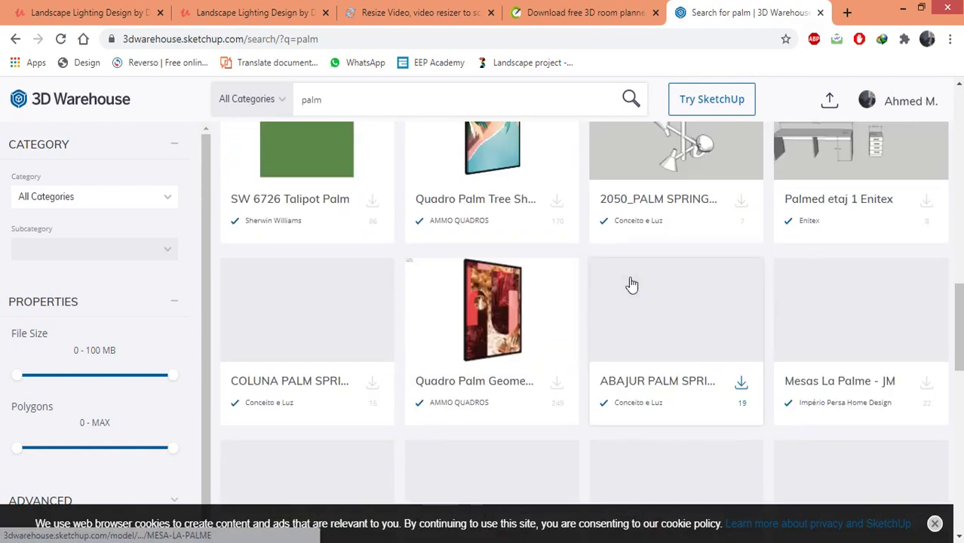
pyautogui.scroll(-5, 632, 285)
pyautogui.scroll(-3, 632, 284)
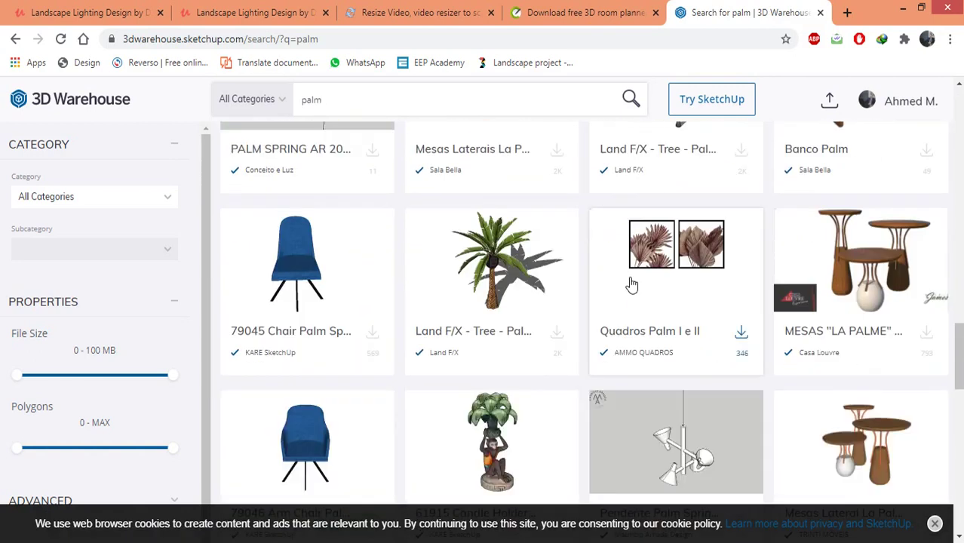
pyautogui.scroll(-2, 632, 284)
pyautogui.scroll(-3, 543, 196)
pyautogui.scroll(-2, 460, 113)
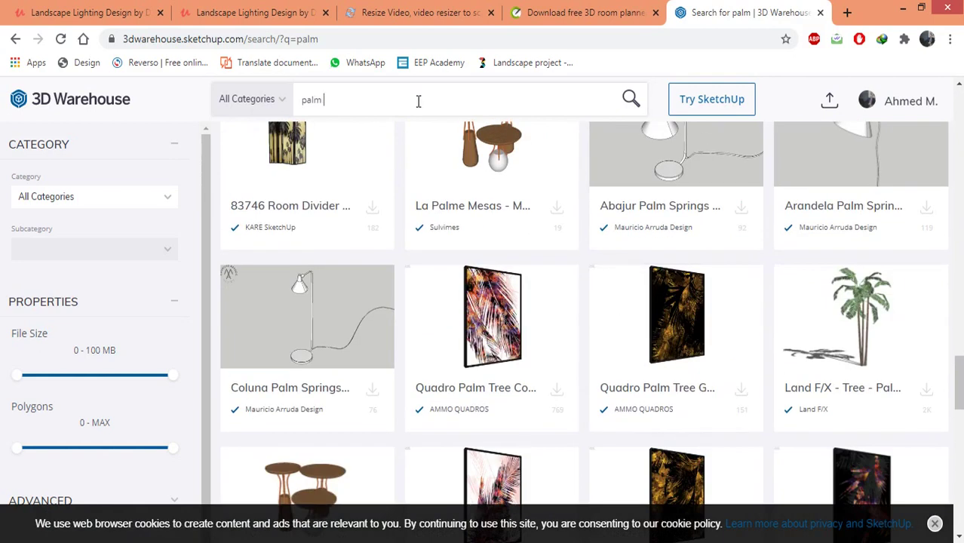
pyautogui.write('trr')
pyautogui.press('BackSpace')
pyautogui.write('ee')
pyautogui.press('Return')
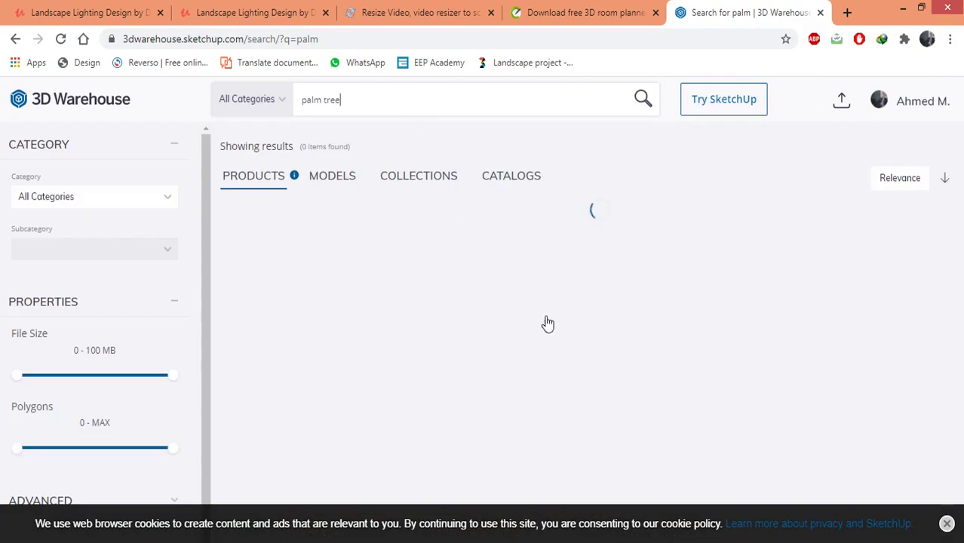
pyautogui.scroll(-2, 555, 323)
pyautogui.scroll(-5, 556, 321)
pyautogui.scroll(-5, 558, 320)
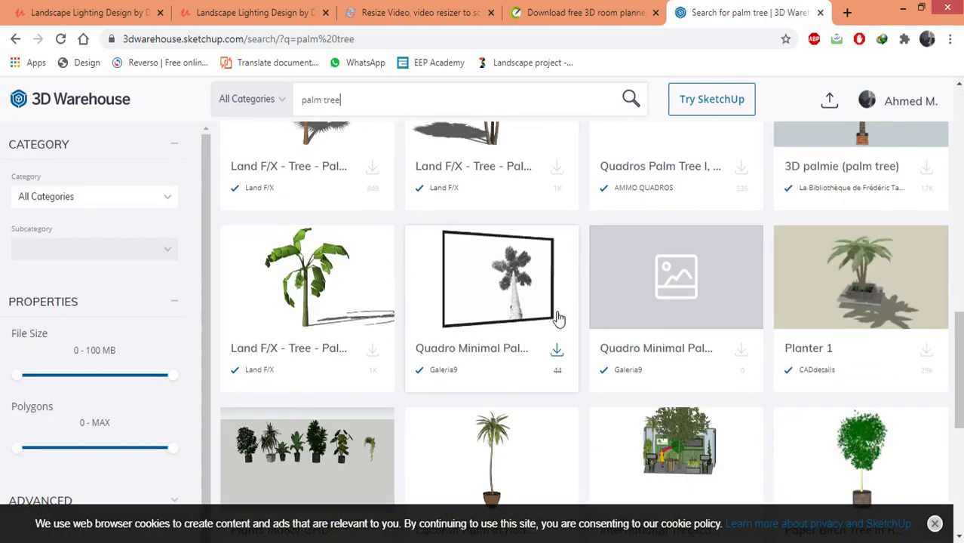
pyautogui.scroll(-5, 559, 319)
pyautogui.scroll(-1, 559, 319)
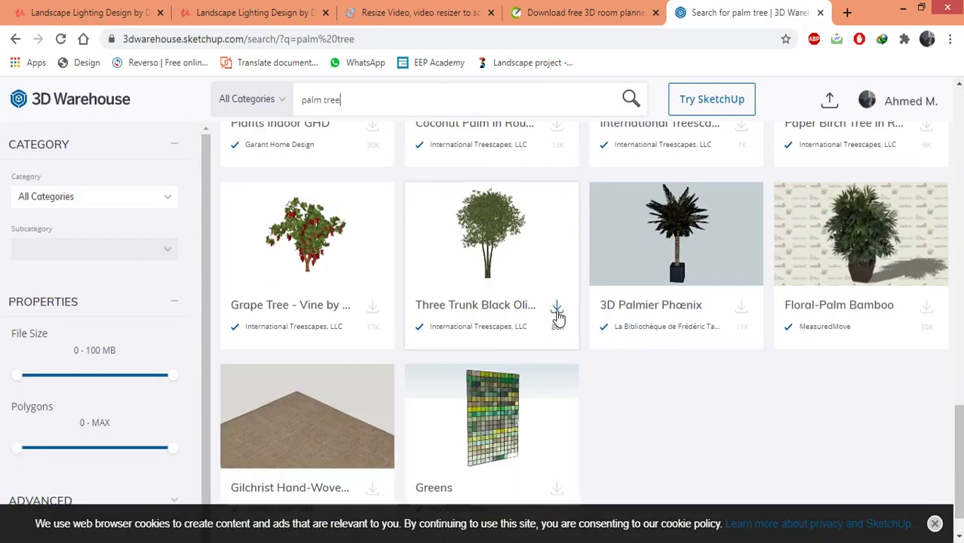
pyautogui.scroll(-1, 559, 317)
pyautogui.scroll(1, 559, 319)
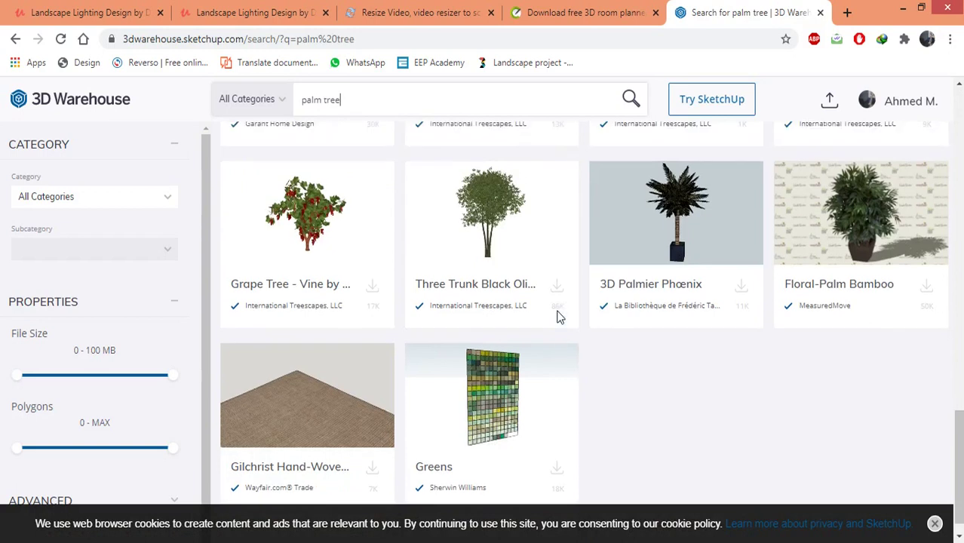
pyautogui.scroll(2, 559, 319)
pyautogui.scroll(1, 555, 319)
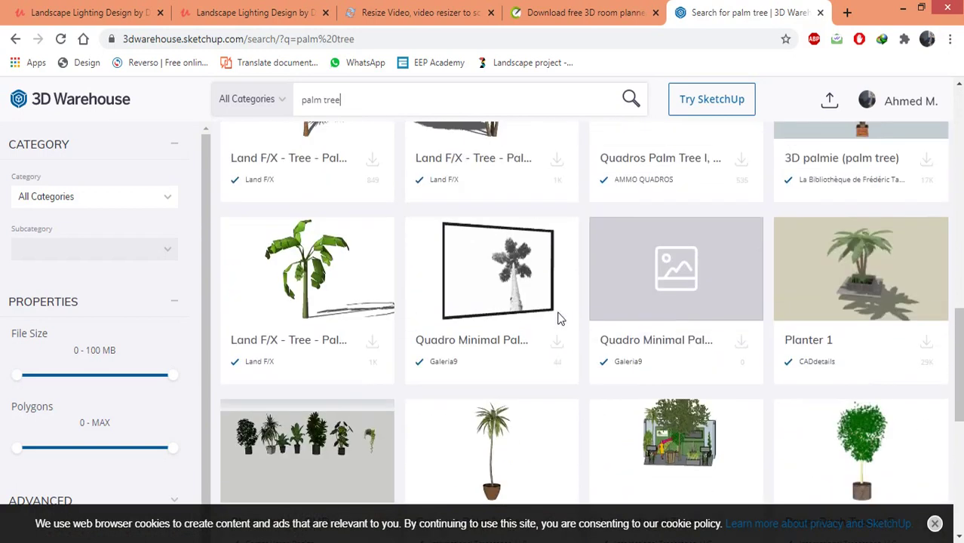
pyautogui.scroll(3, 559, 321)
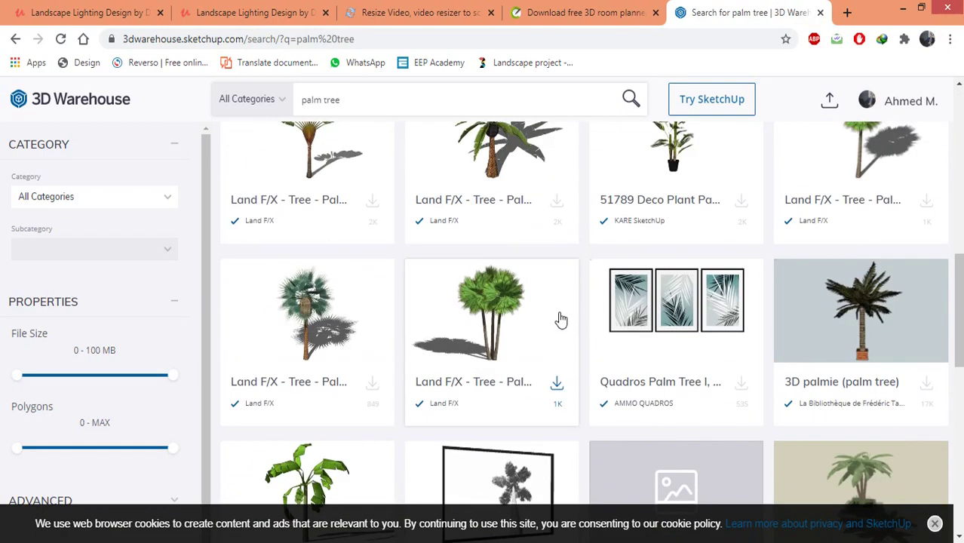
pyautogui.scroll(2, 559, 319)
pyautogui.scroll(1, 561, 319)
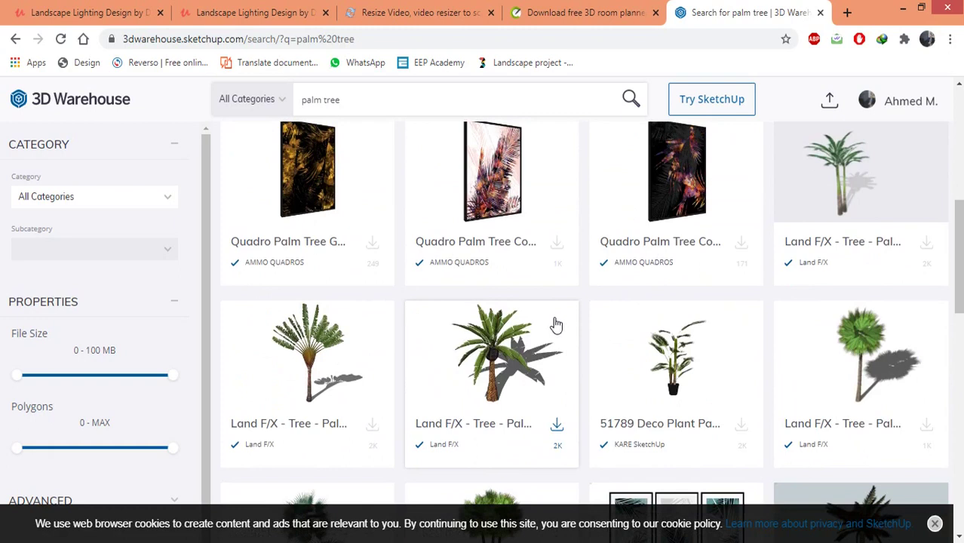
pyautogui.scroll(1, 559, 321)
pyautogui.scroll(3, 556, 326)
pyautogui.scroll(-3, 556, 329)
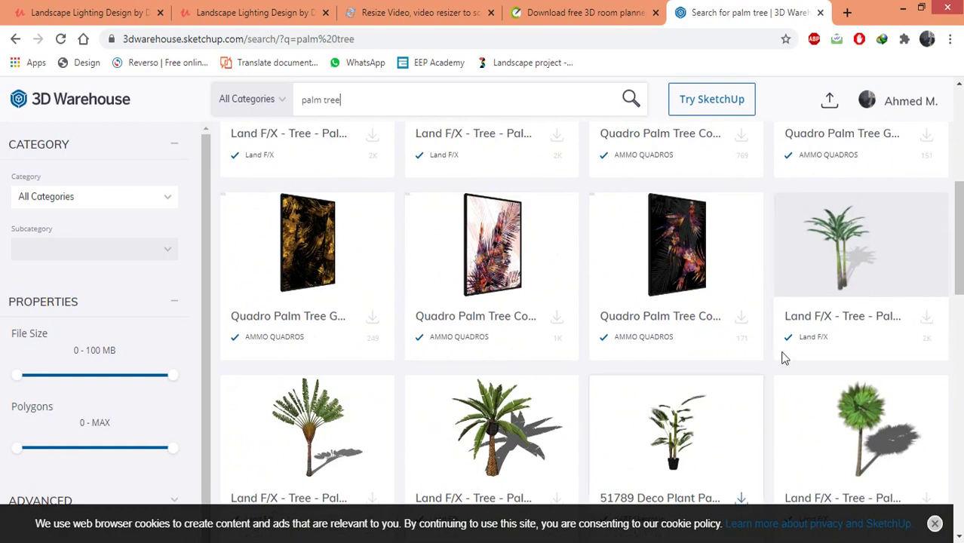
# Step: Open the Land F/X palm model and download it as a SketchUp 2020 Model
pyautogui.click(856, 257)
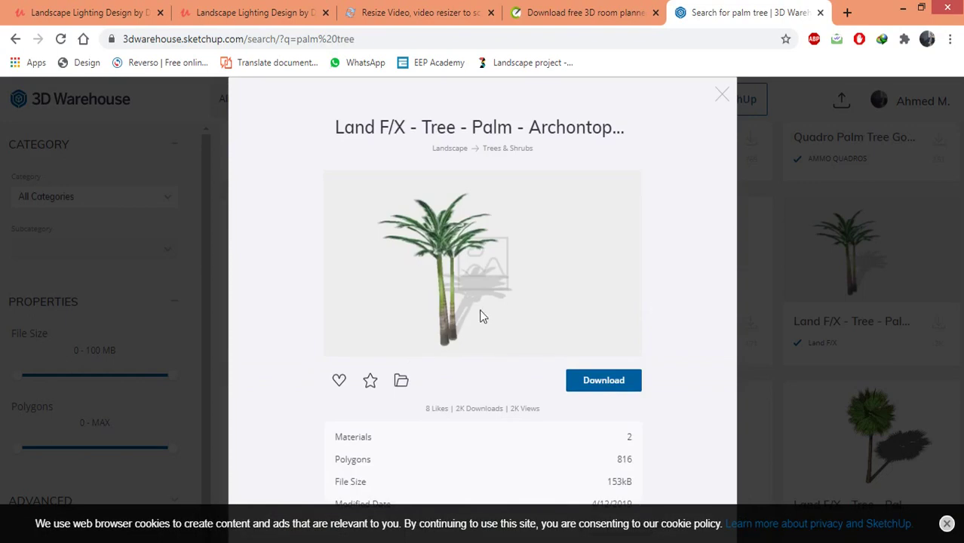
pyautogui.click(620, 380)
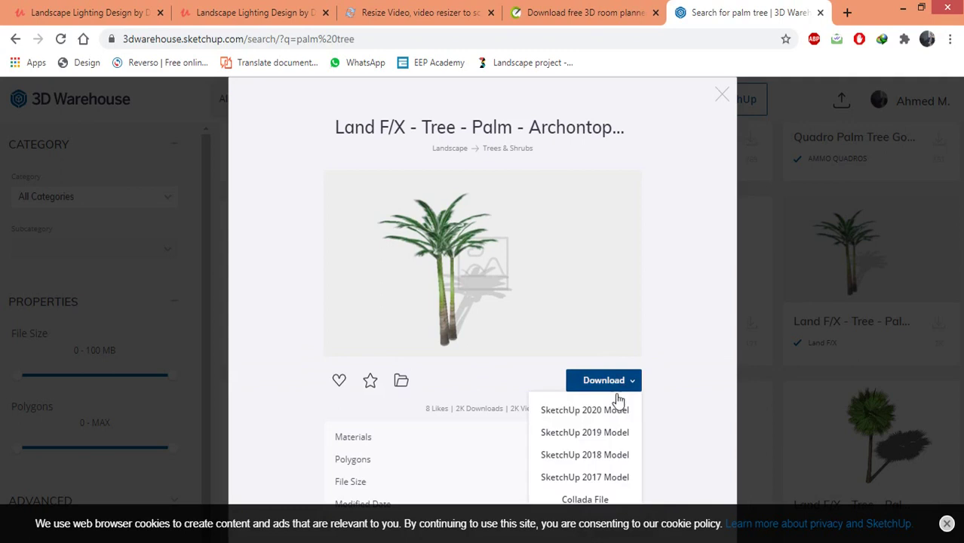
pyautogui.click(579, 414)
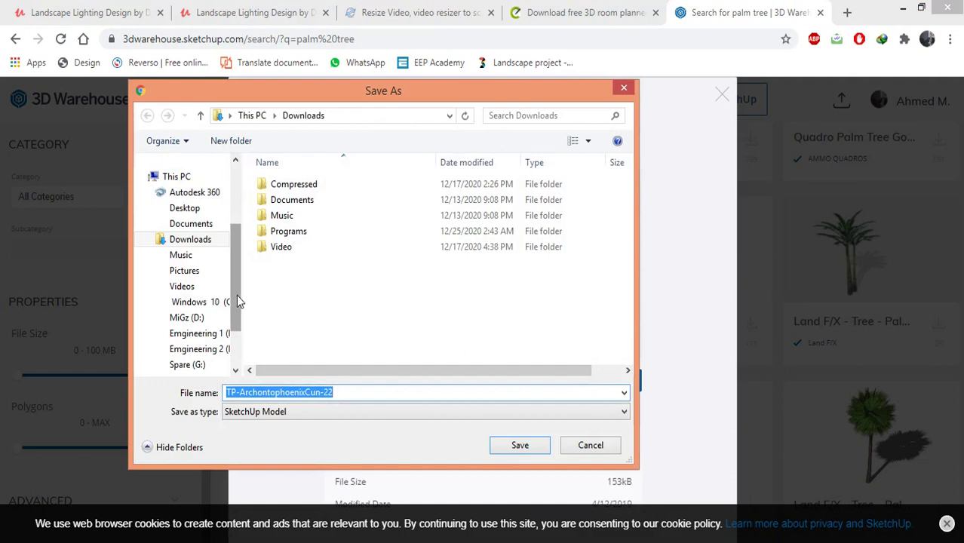
pyautogui.scroll(-1, 236, 294)
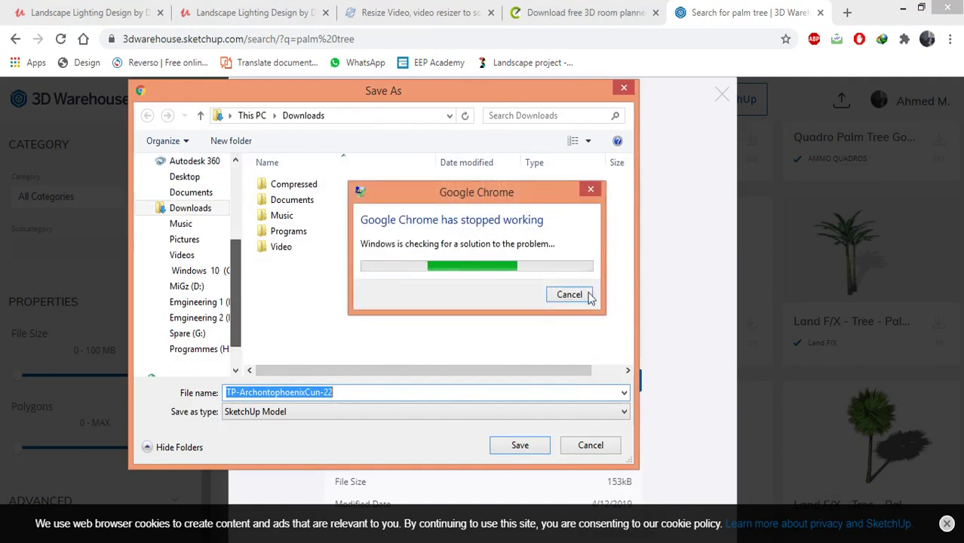
pyautogui.click(587, 295)
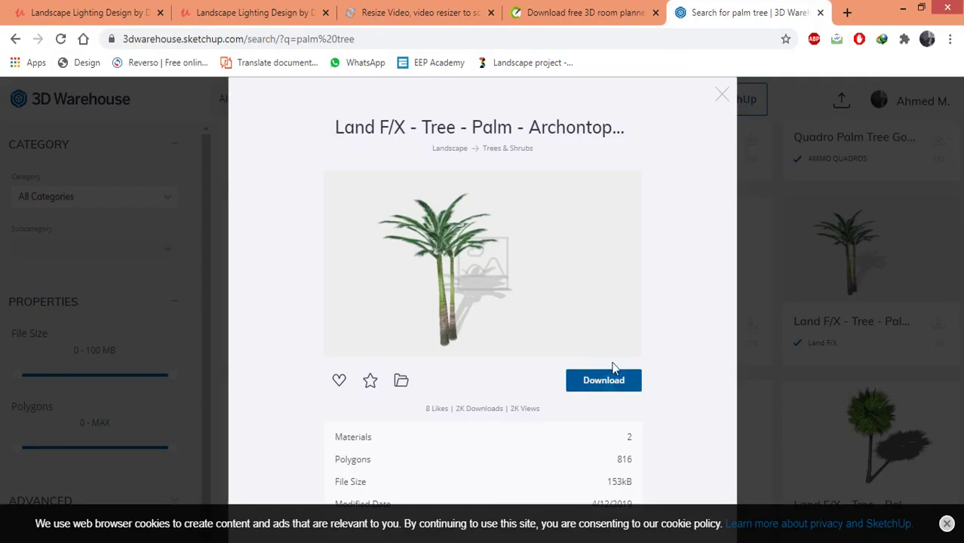
pyautogui.click(608, 379)
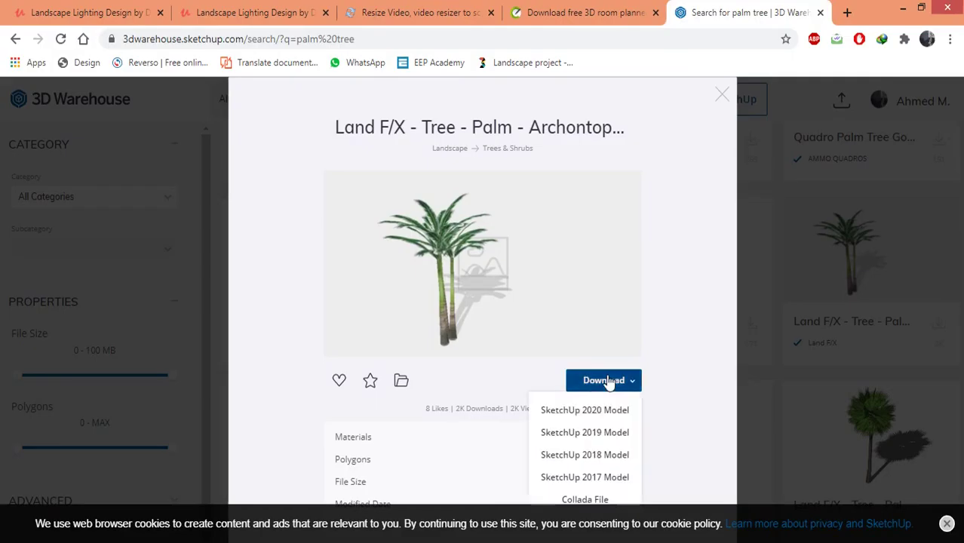
pyautogui.click(597, 413)
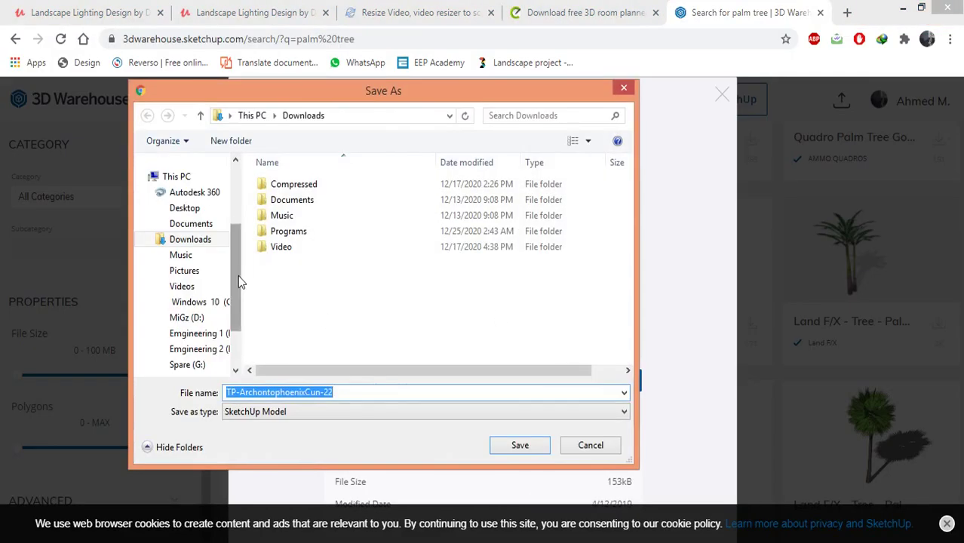
# Step: Create and enter a new '3ds Files' folder inside Google Drive's 04-Dialux Files folder
pyautogui.moveTo(238, 280); pyautogui.dragTo(231, 201)
pyautogui.click(183, 185)
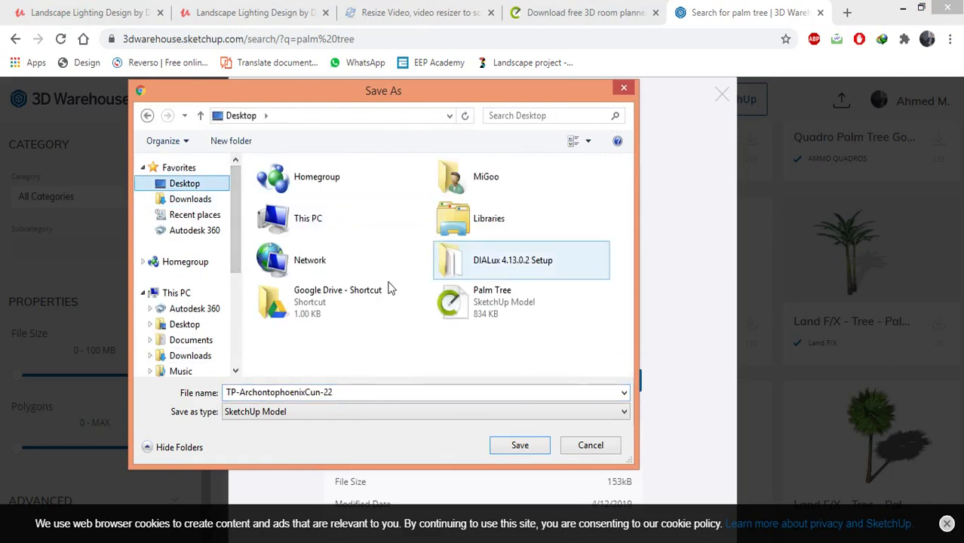
pyautogui.doubleClick(359, 299)
pyautogui.doubleClick(330, 249)
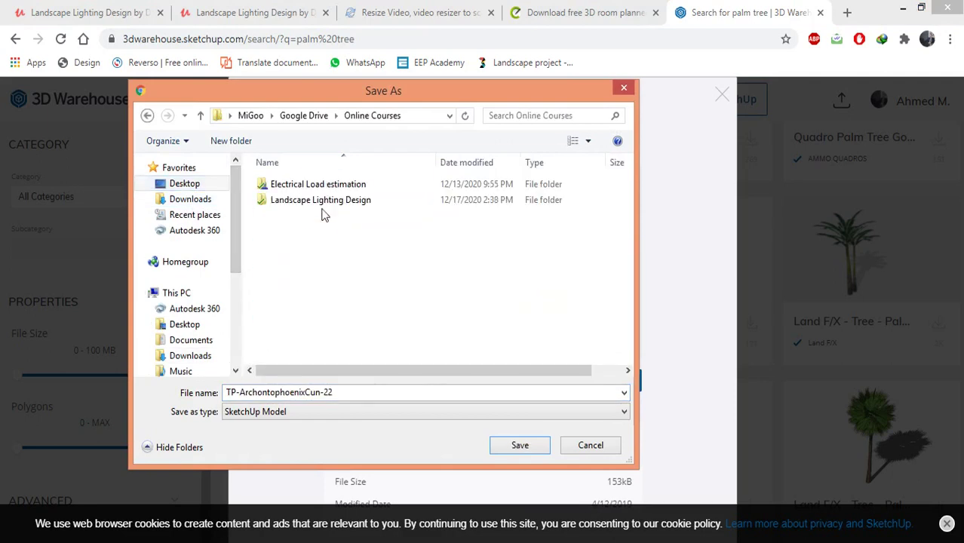
pyautogui.doubleClick(306, 200)
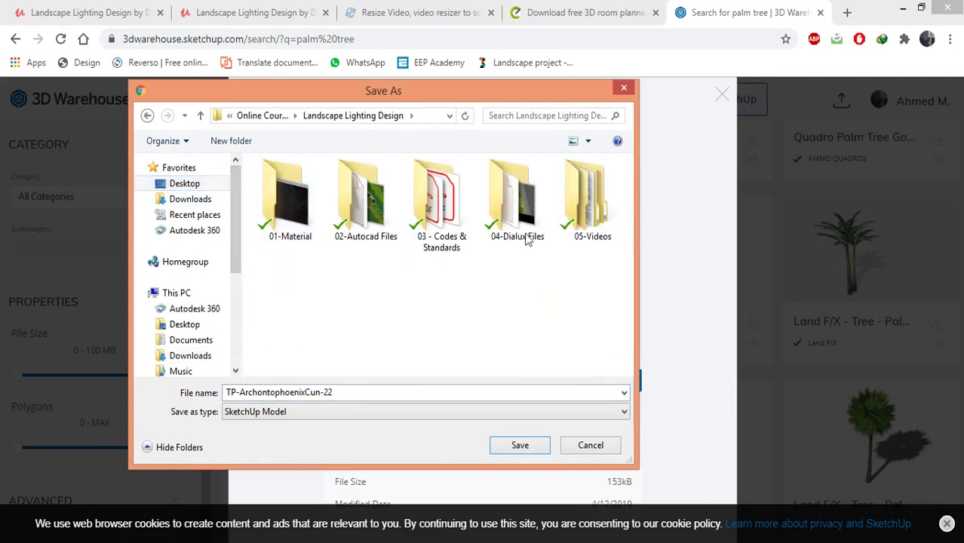
pyautogui.doubleClick(526, 238)
pyautogui.rightClick(369, 253)
pyautogui.moveTo(438, 408)
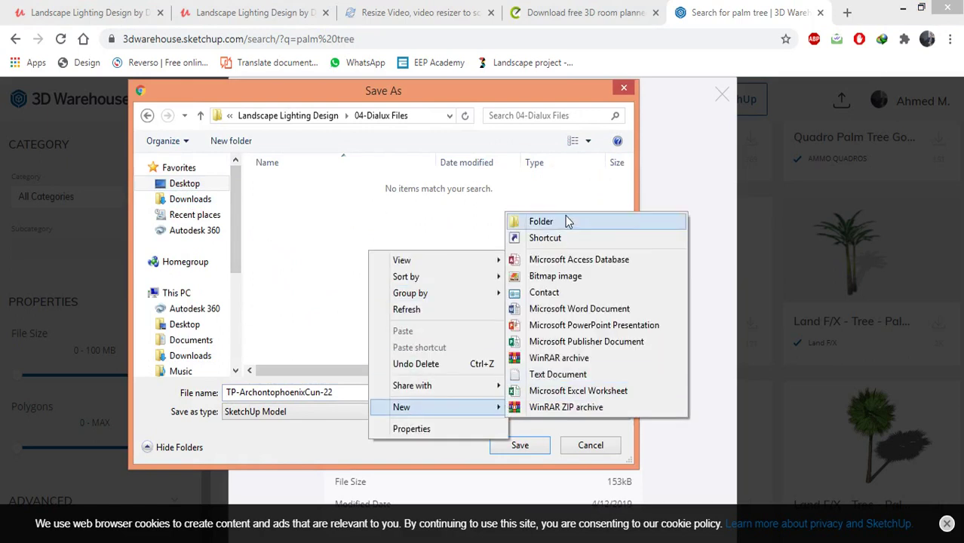
pyautogui.click(566, 221)
pyautogui.write('3ds')
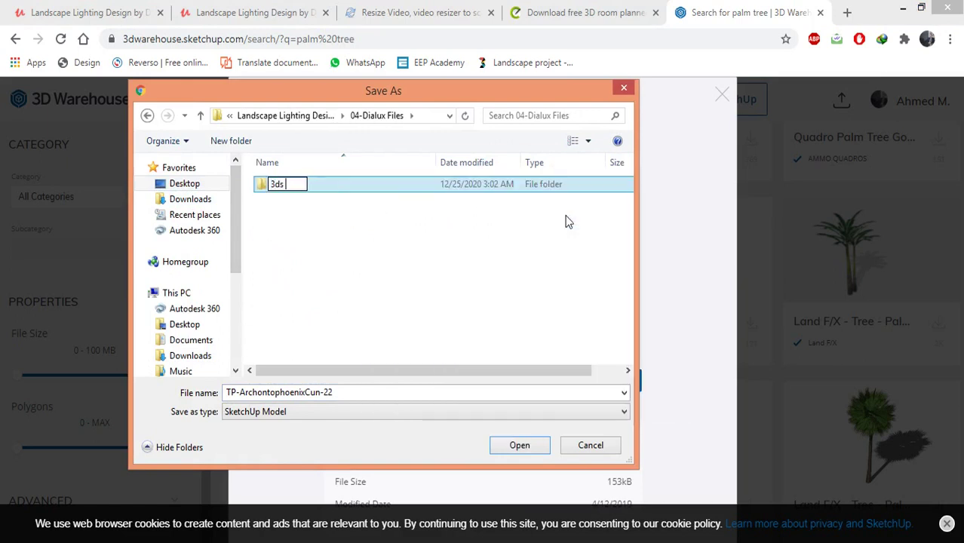
pyautogui.write(' Files')
pyautogui.press('Return')
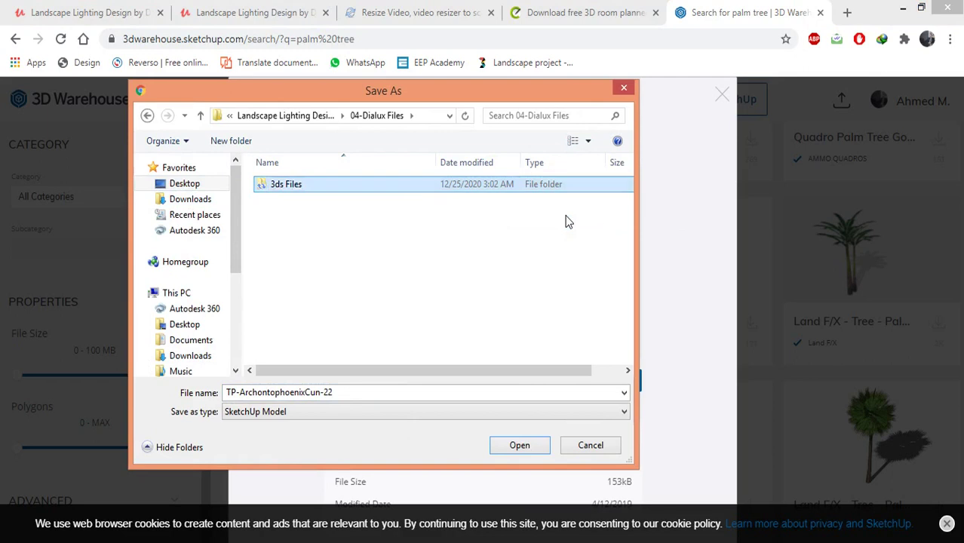
pyautogui.press('Return')
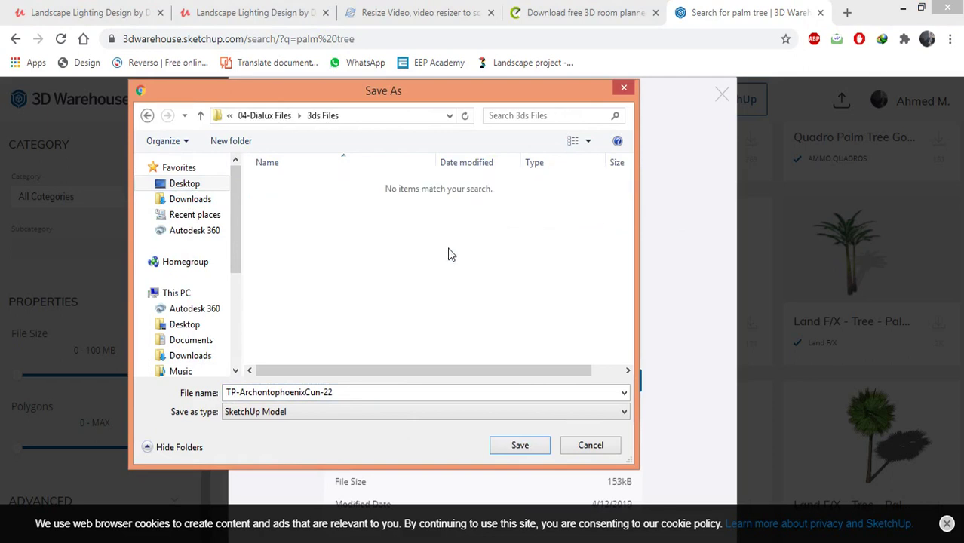
# Step: Rename the download to 'Palm Tree' and save it there
pyautogui.doubleClick(393, 391)
pyautogui.click(392, 391)
pyautogui.hotkey('shift', 'Left')
pyautogui.hotkey('shift', 'Left')
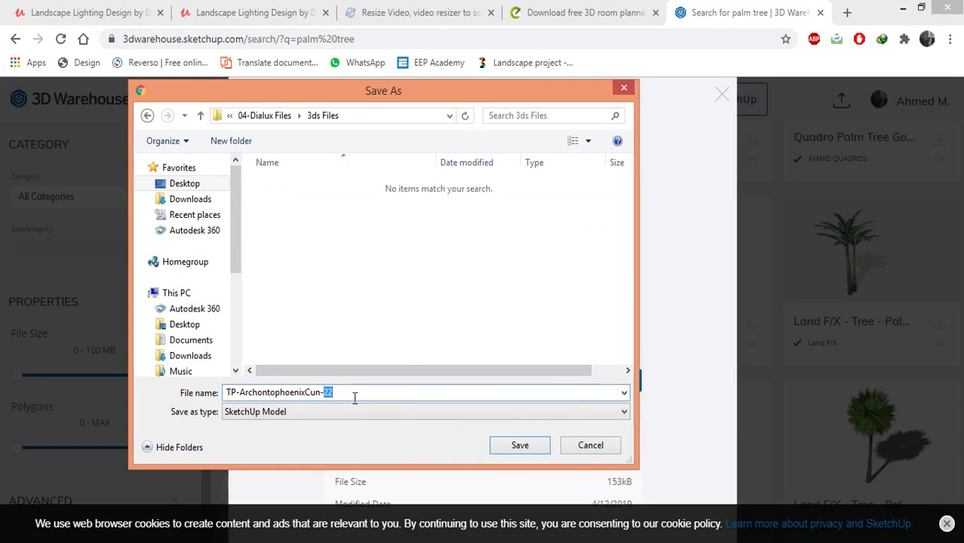
pyautogui.moveTo(349, 391); pyautogui.dragTo(209, 397)
pyautogui.write('Palm')
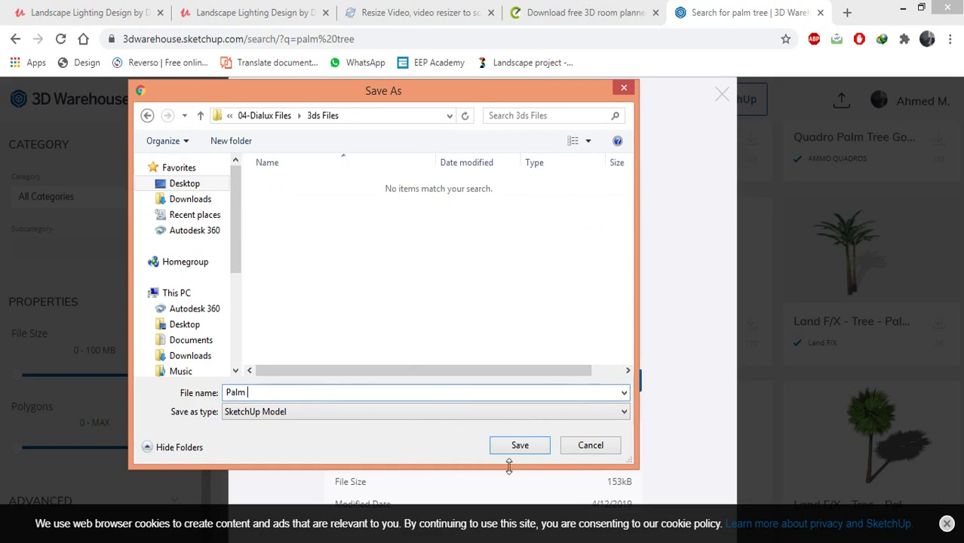
pyautogui.write(' Tree')
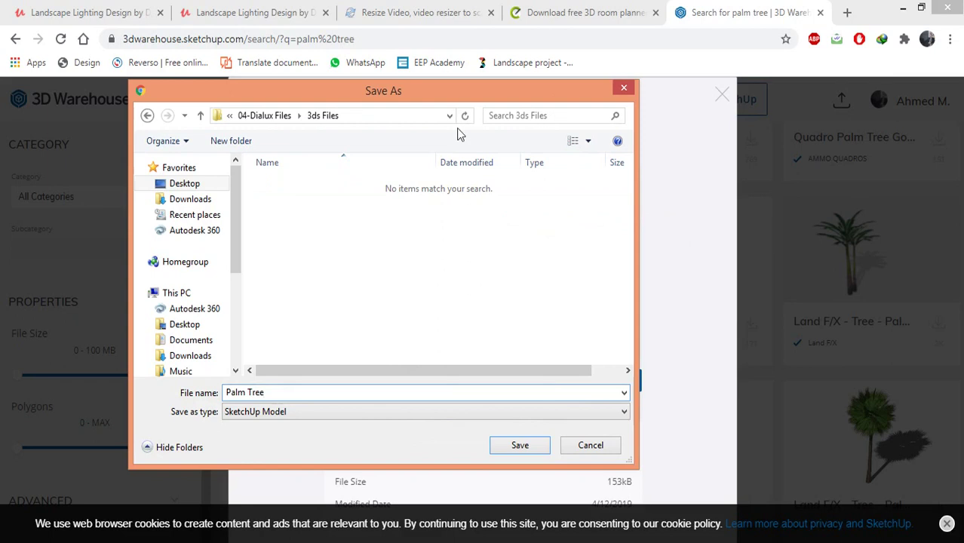
pyautogui.click(425, 121)
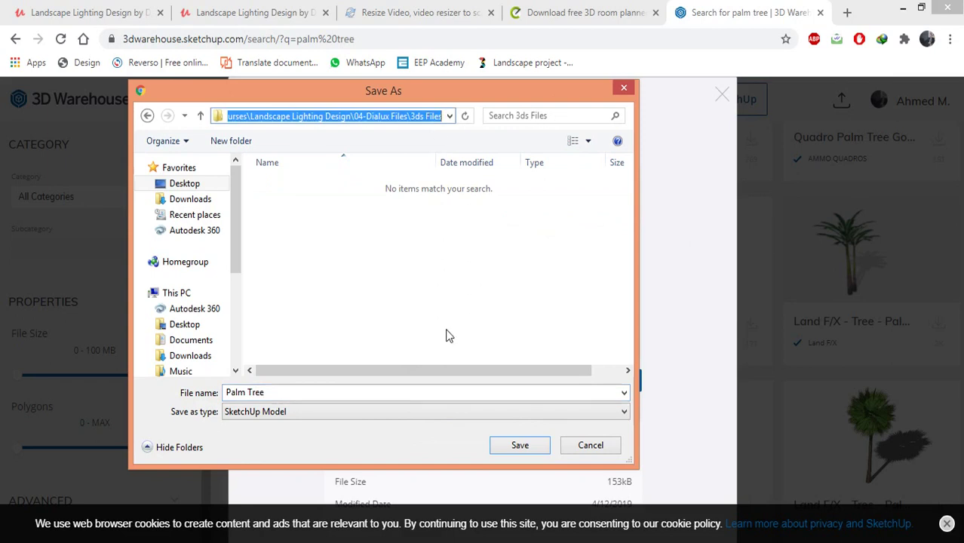
pyautogui.click(493, 446)
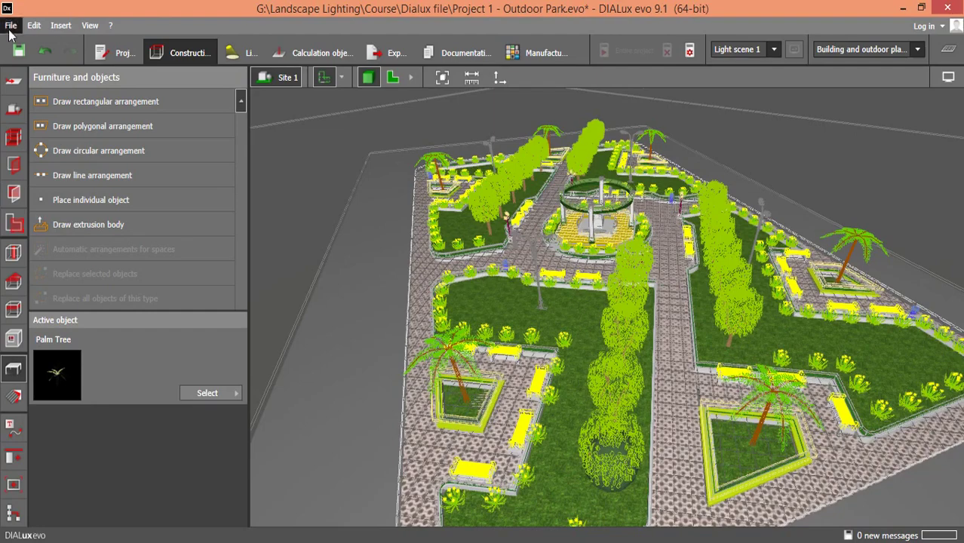
pyautogui.click(11, 25)
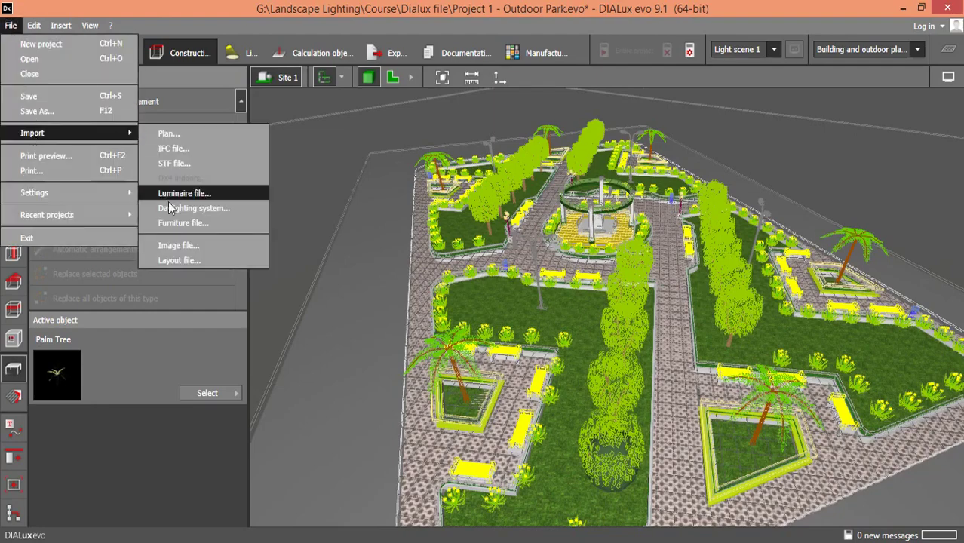
pyautogui.moveTo(33, 133)
pyautogui.click(185, 224)
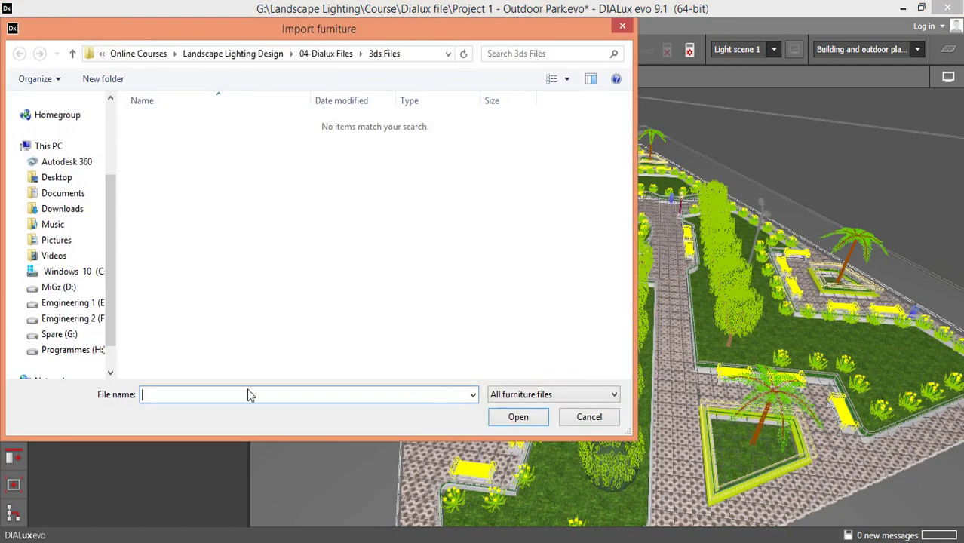
pyautogui.hotkey('ctrl', 'v')
pyautogui.hotkey('ctrl', 'a')
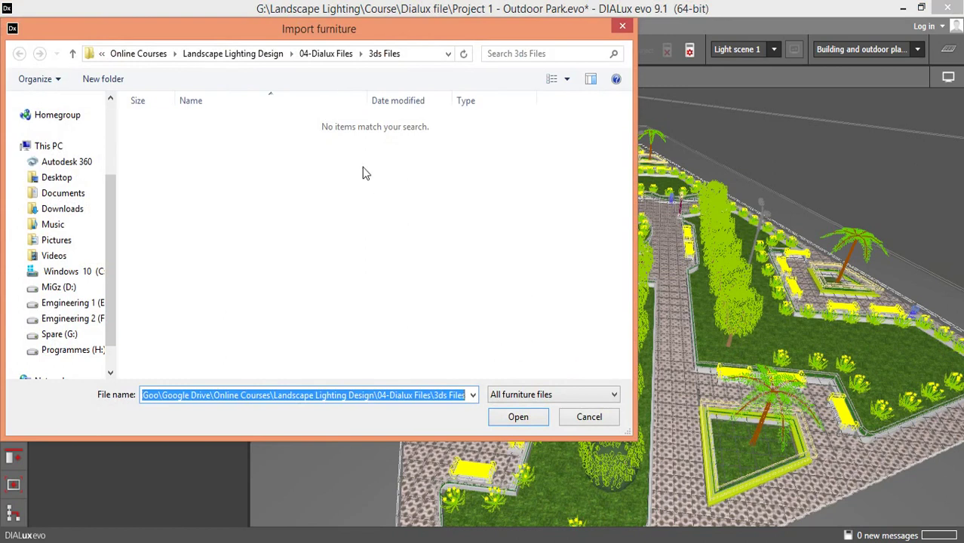
pyautogui.click(548, 398)
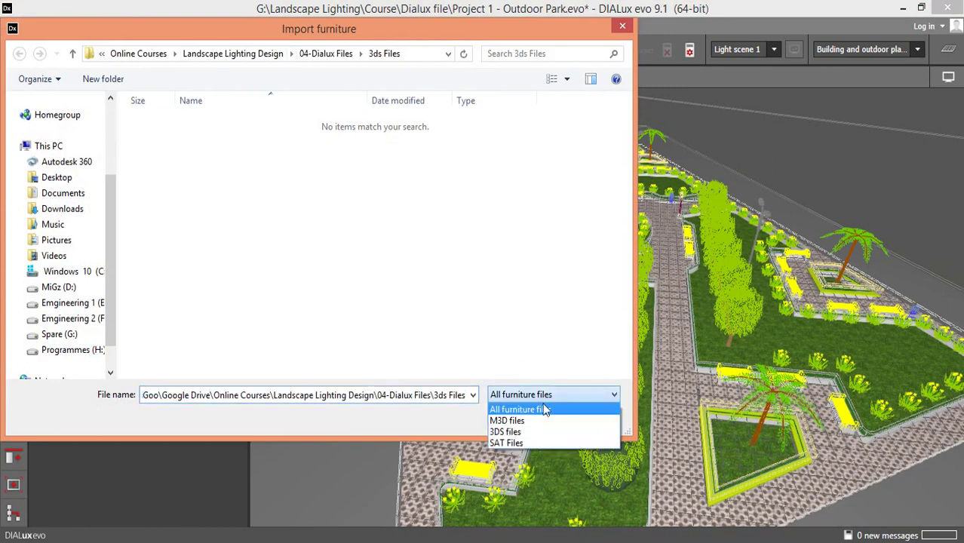
pyautogui.click(512, 427)
pyautogui.click(516, 400)
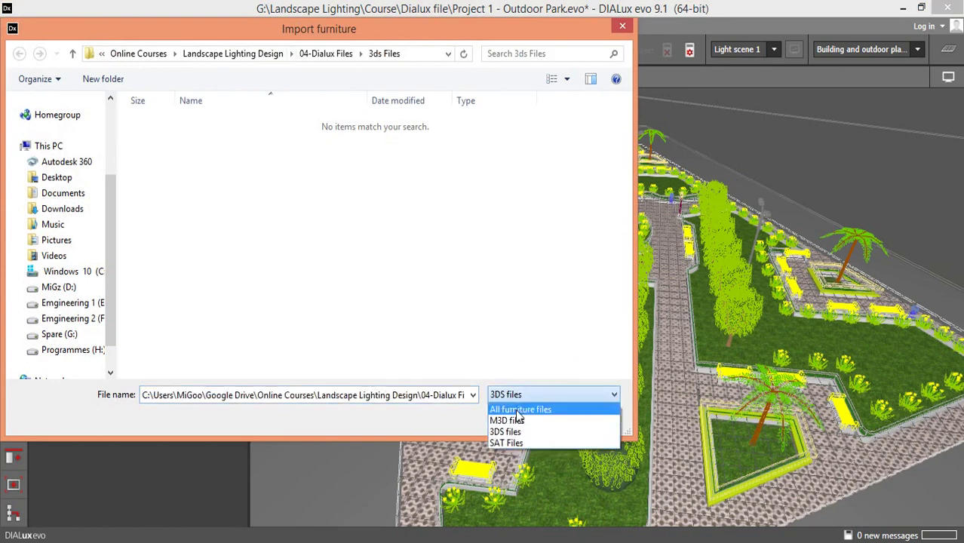
pyautogui.click(519, 408)
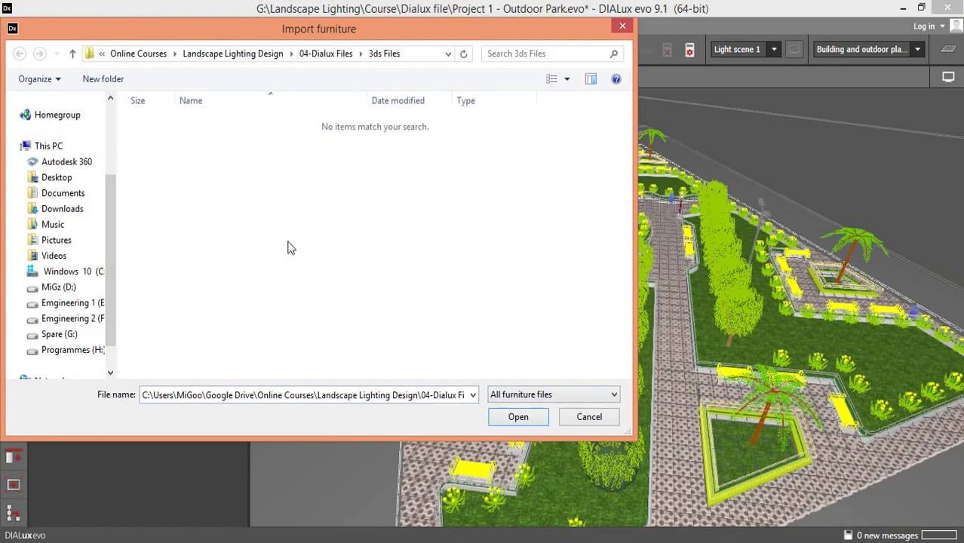
pyautogui.click(588, 420)
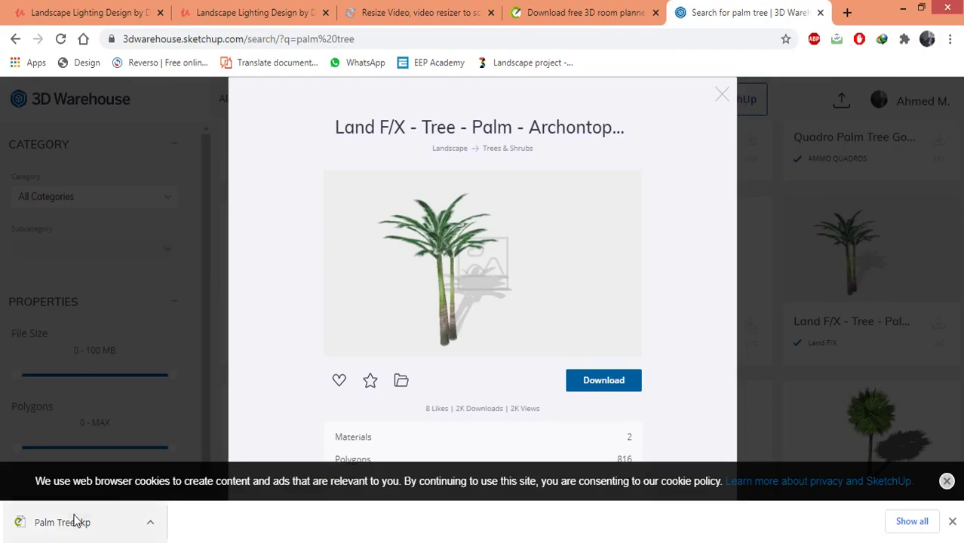
pyautogui.click(82, 511)
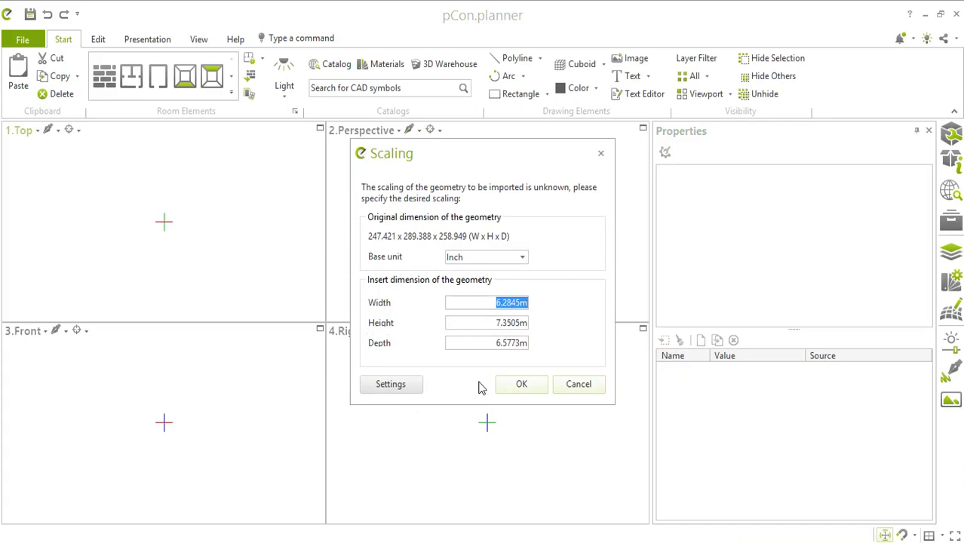
# Step: Accept the Scaling dialog so Palm Tree.skp loads into all four views
pyautogui.click(523, 385)
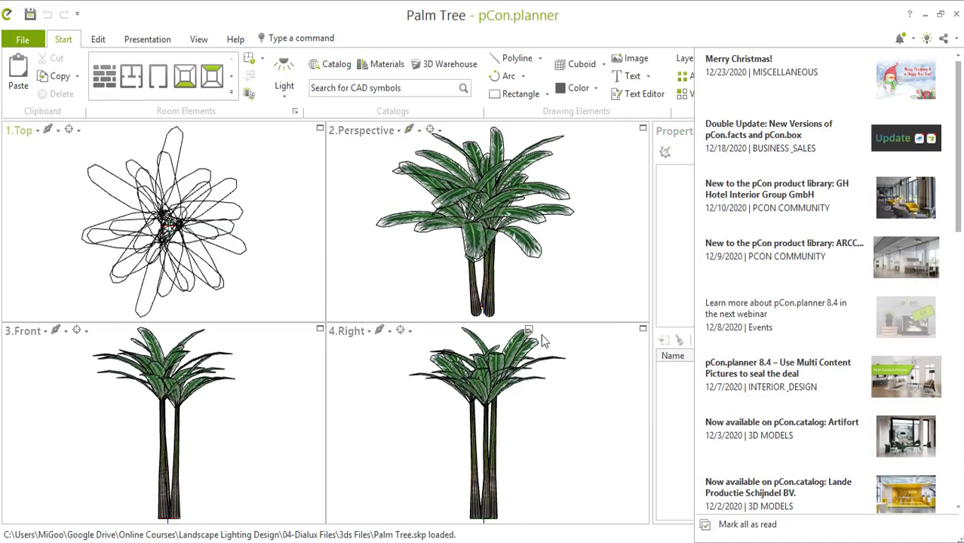
# Step: Close the news panel and orbit and zoom the Perspective view to look down on the tree
pyautogui.click(528, 424)
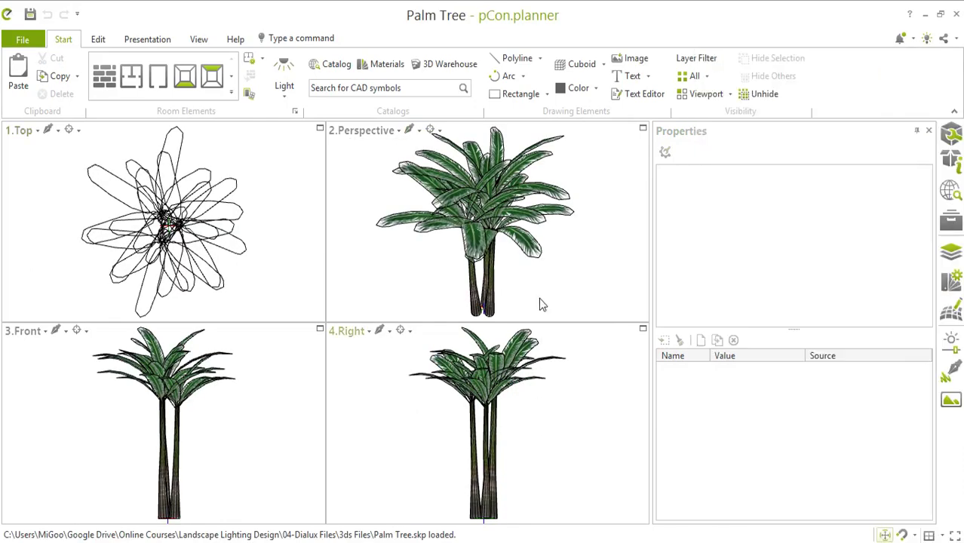
pyautogui.moveTo(514, 242)
pyautogui.mouseDown(button='middle')
pyautogui.moveTo(556, 268)
pyautogui.moveTo(525, 282)
pyautogui.moveTo(543, 259)
pyautogui.moveTo(536, 265)
pyautogui.moveTo(532, 252)
pyautogui.moveTo(517, 285)
pyautogui.moveTo(480, 308)
pyautogui.mouseUp(button='middle')
pyautogui.scroll(-3, 482, 290)
pyautogui.scroll(3, 497, 273)
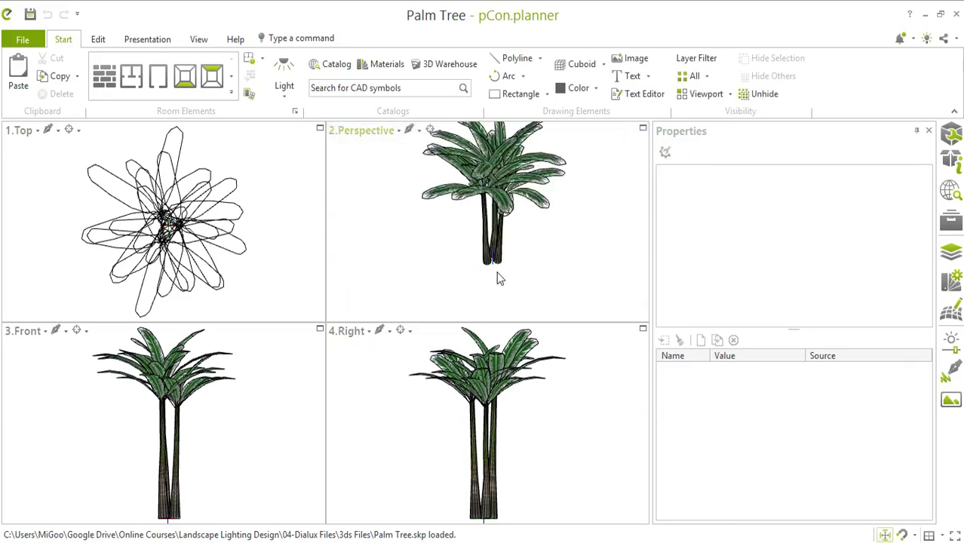
pyautogui.scroll(2, 497, 273)
pyautogui.scroll(-3, 507, 264)
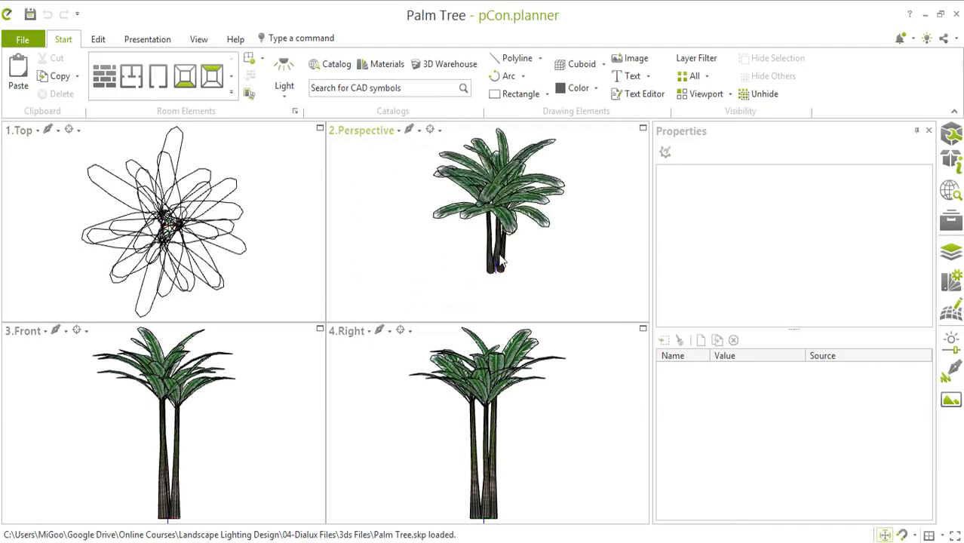
pyautogui.scroll(2, 502, 262)
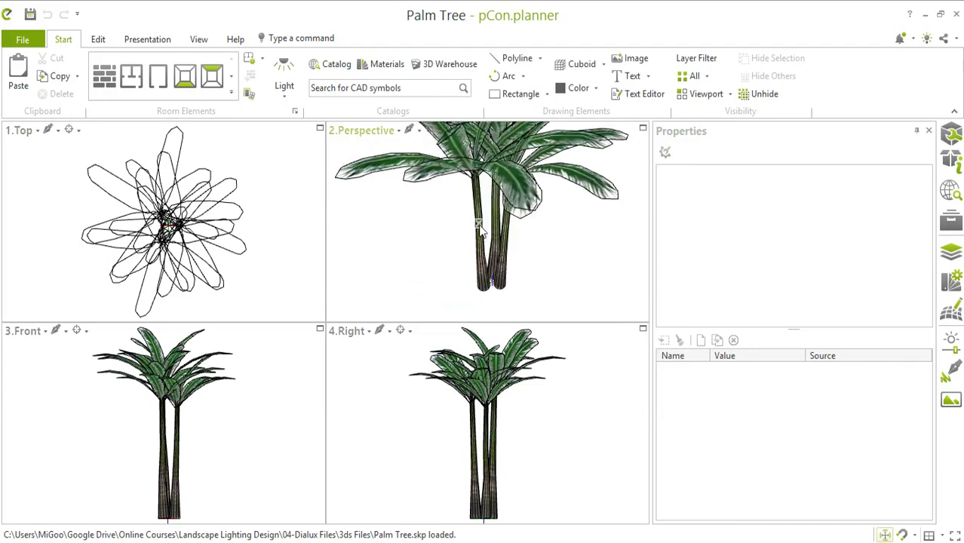
# Step: Select the palm tree in the Perspective view
pyautogui.click(478, 232)
pyautogui.click(469, 257)
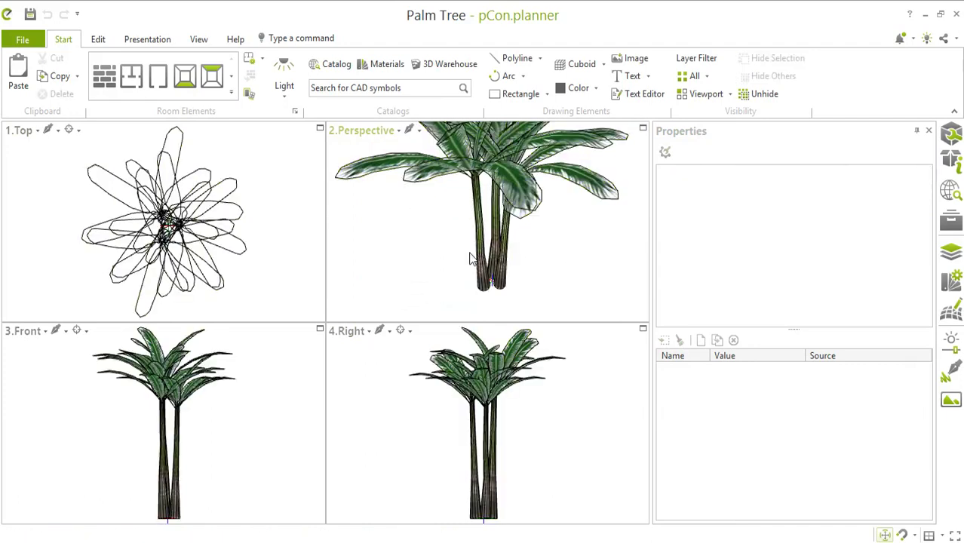
pyautogui.click(480, 231)
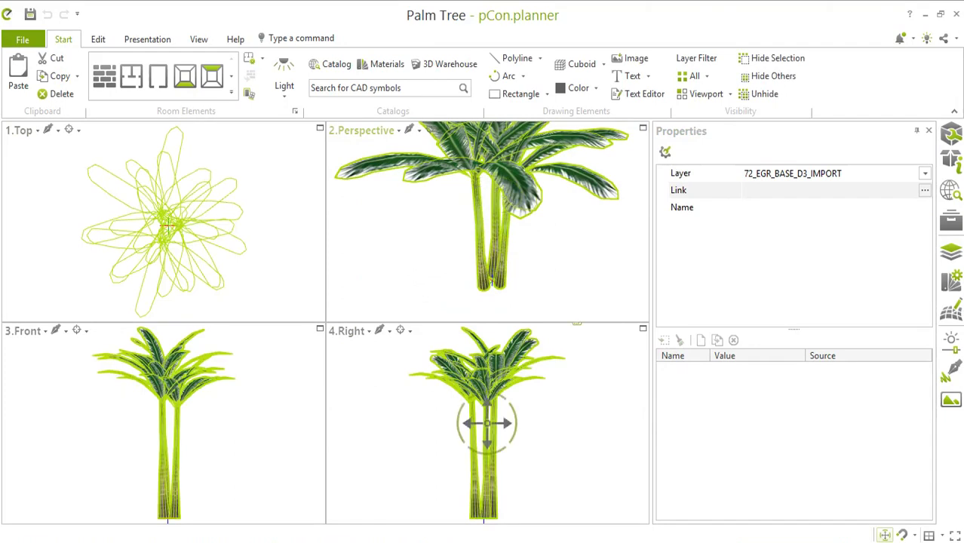
pyautogui.rightClick(503, 248)
pyautogui.click(544, 361)
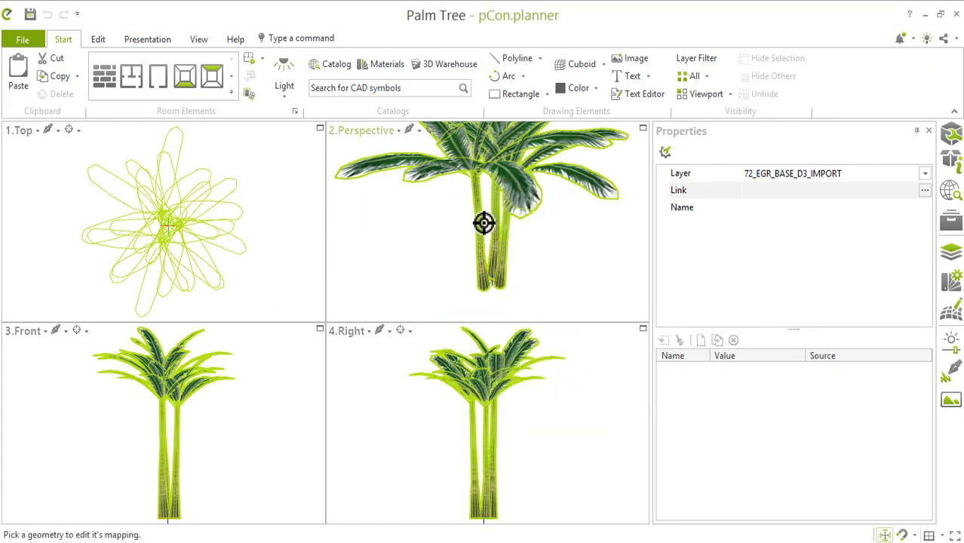
pyautogui.click(482, 222)
pyautogui.scroll(-2, 483, 272)
pyautogui.scroll(3, 479, 243)
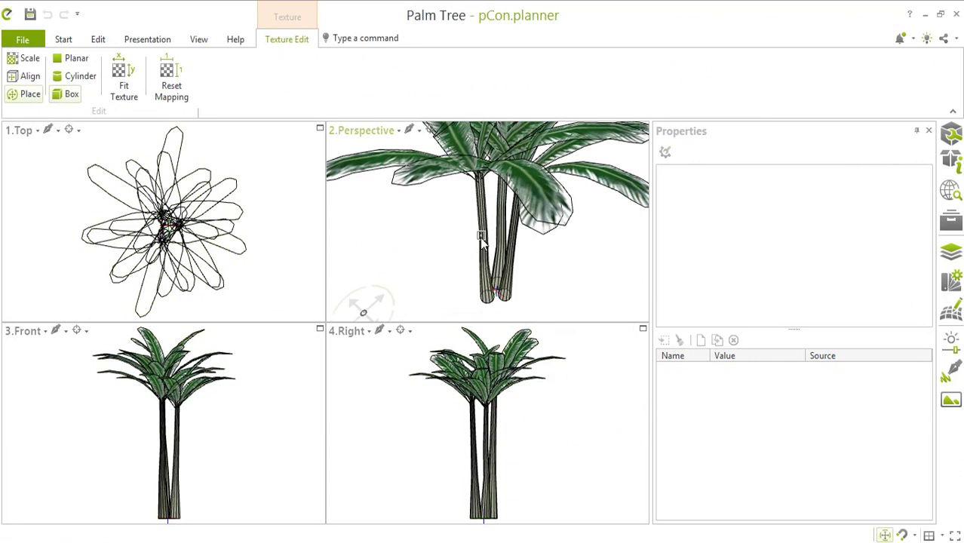
pyautogui.scroll(-3, 483, 238)
pyautogui.press('Escape')
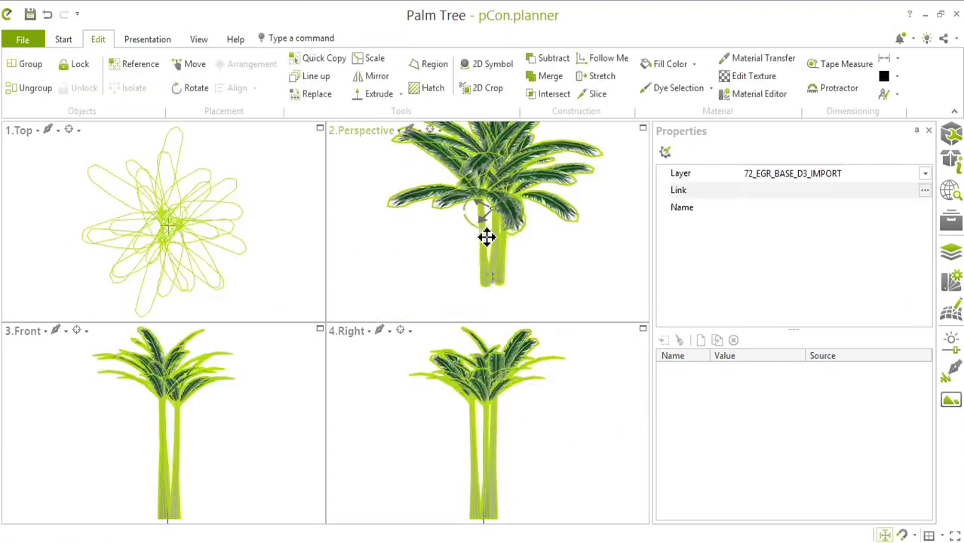
pyautogui.rightClick(485, 234)
pyautogui.click(517, 351)
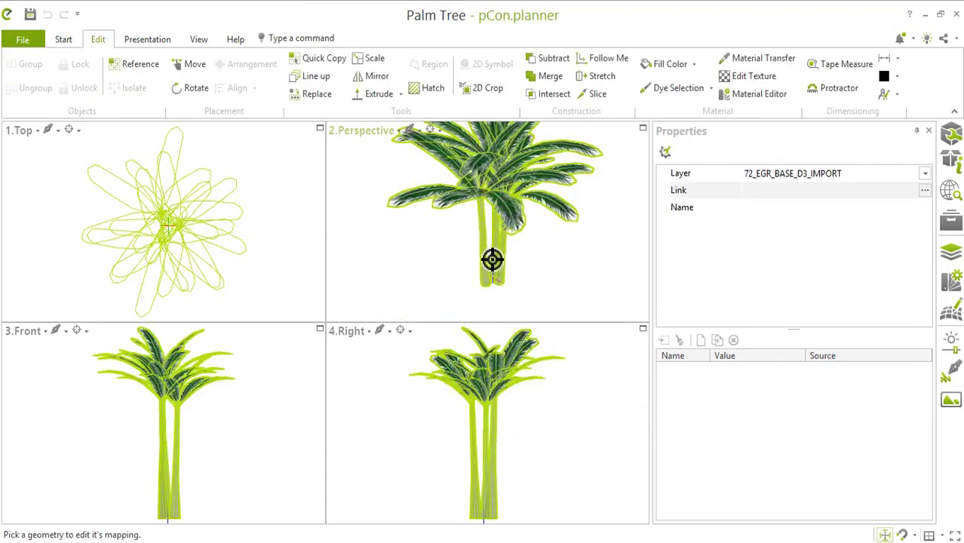
pyautogui.click(487, 251)
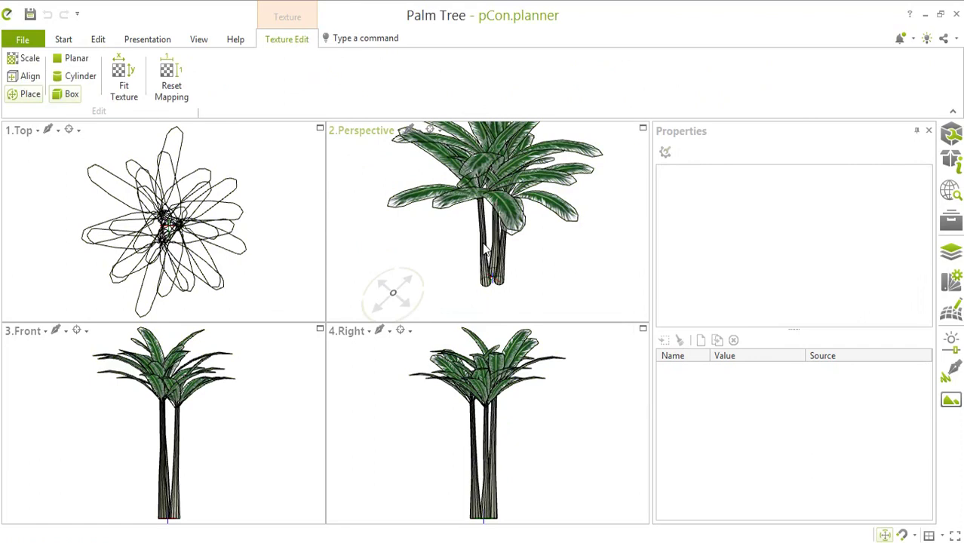
pyautogui.press('Escape')
pyautogui.click(484, 238)
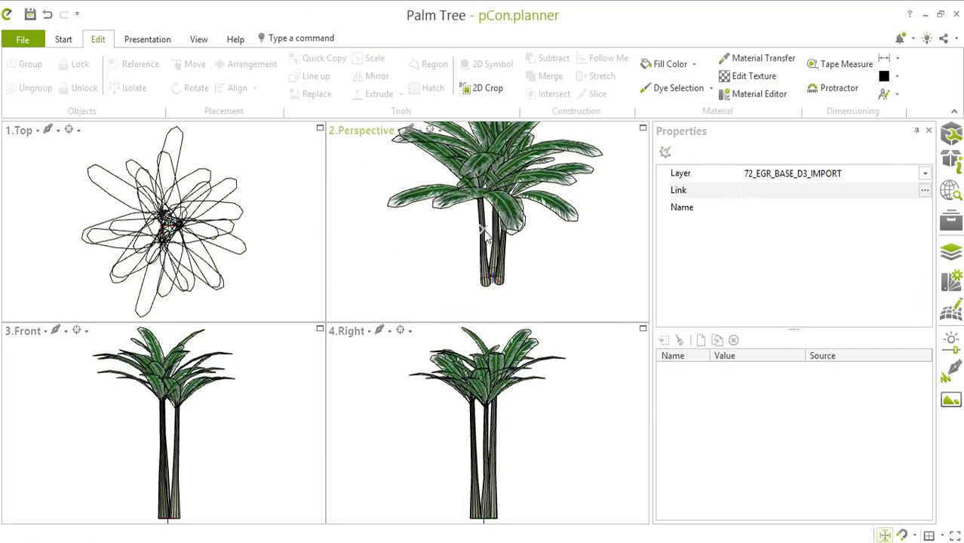
pyautogui.rightClick(484, 238)
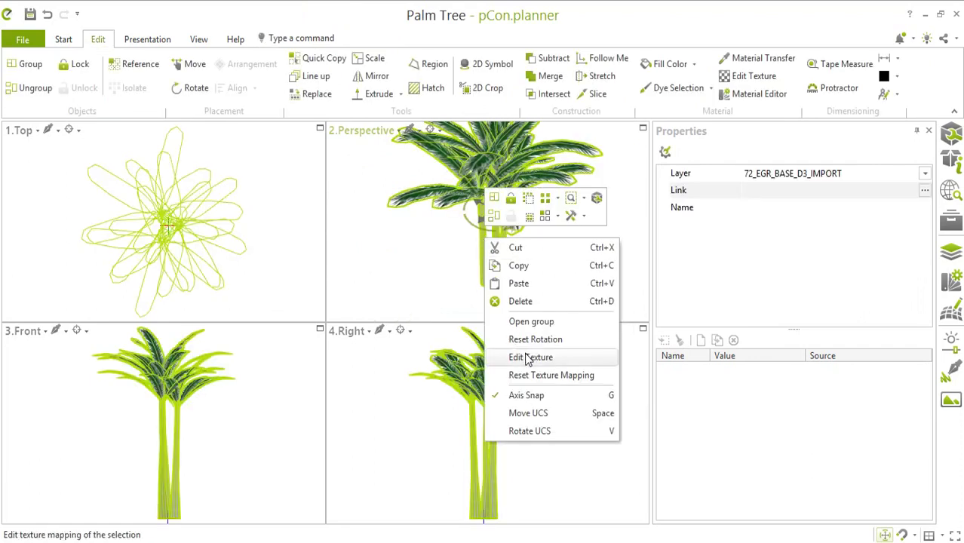
pyautogui.click(528, 358)
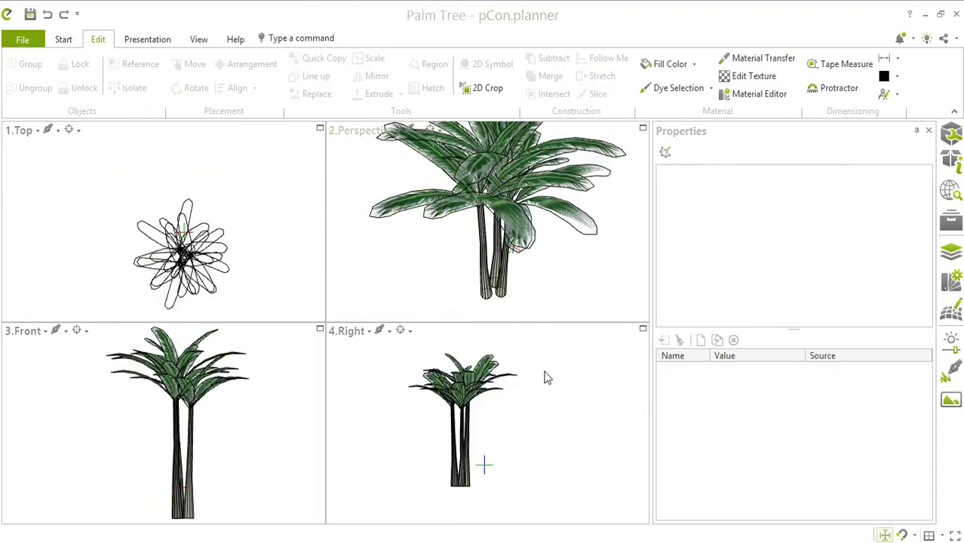
pyautogui.scroll(-2, 560, 376)
pyautogui.scroll(-2, 537, 353)
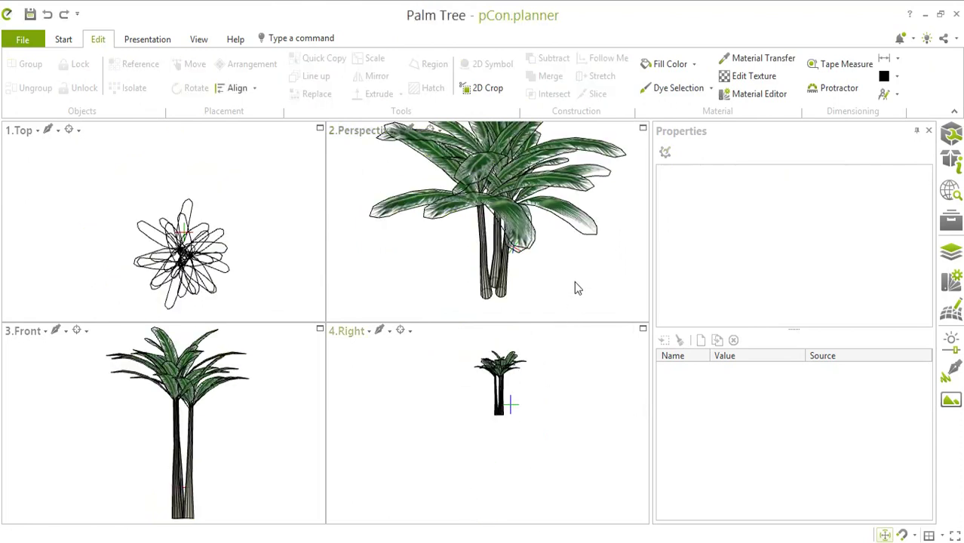
pyautogui.scroll(-2, 578, 289)
pyautogui.scroll(1, 533, 301)
pyautogui.scroll(-1, 532, 317)
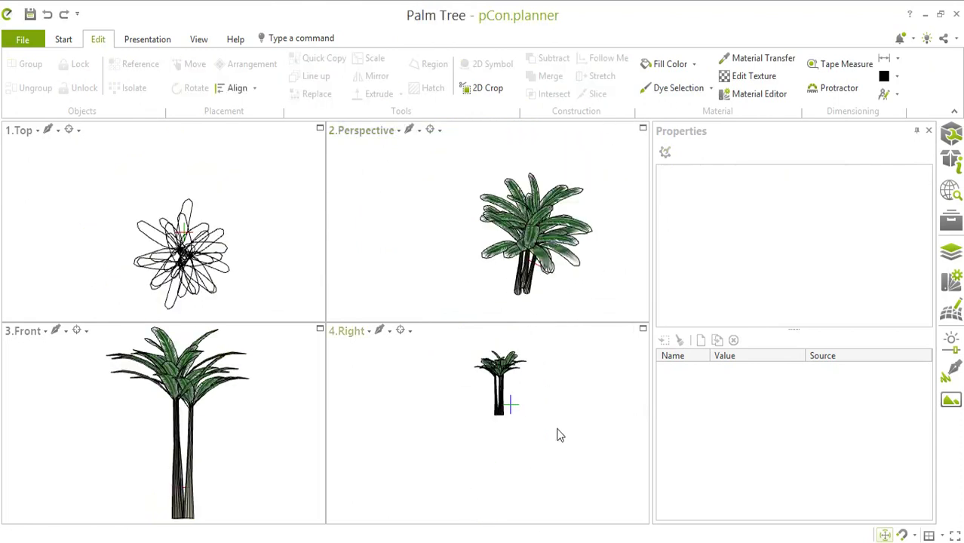
pyautogui.scroll(1, 559, 436)
pyautogui.scroll(1, 542, 443)
pyautogui.scroll(1, 556, 357)
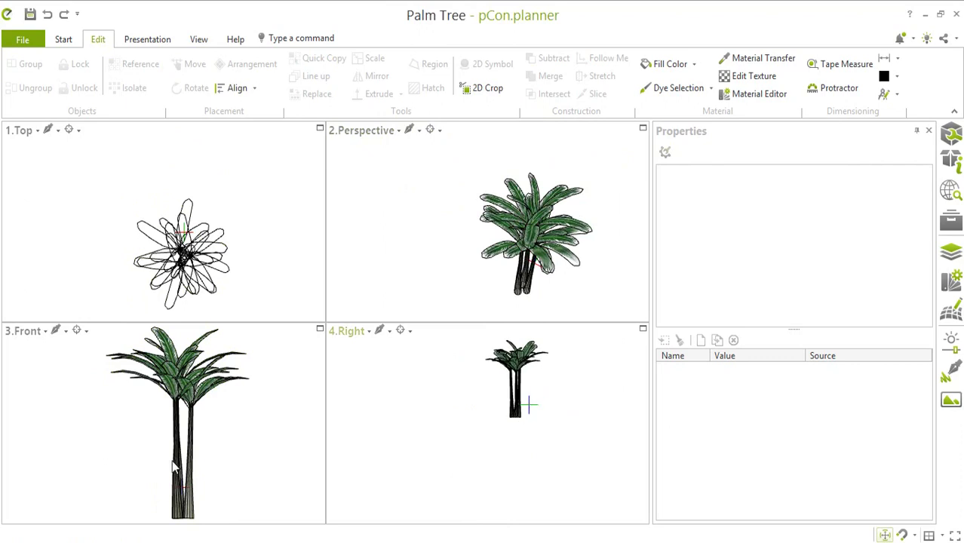
pyautogui.scroll(-1, 235, 448)
pyautogui.scroll(1, 231, 447)
pyautogui.scroll(1, 591, 298)
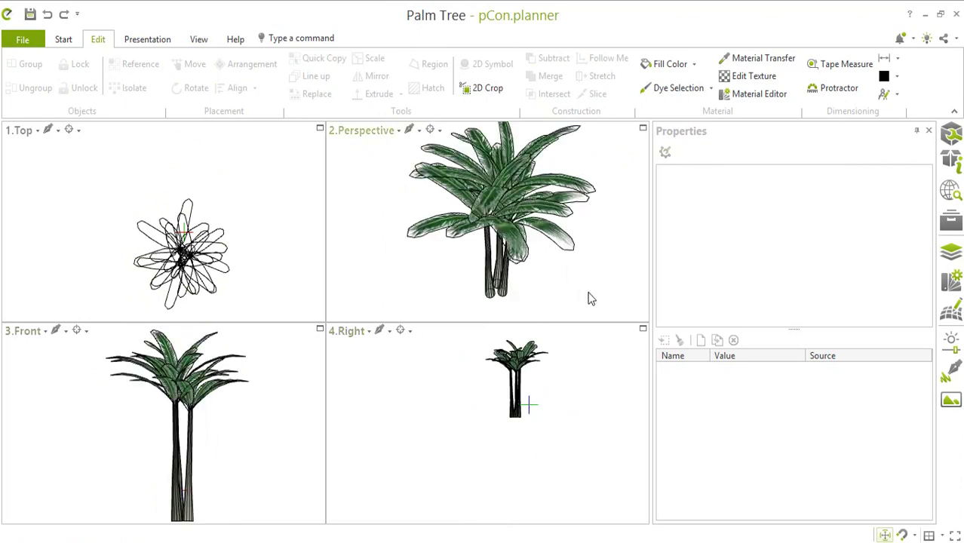
pyautogui.scroll(-1, 591, 299)
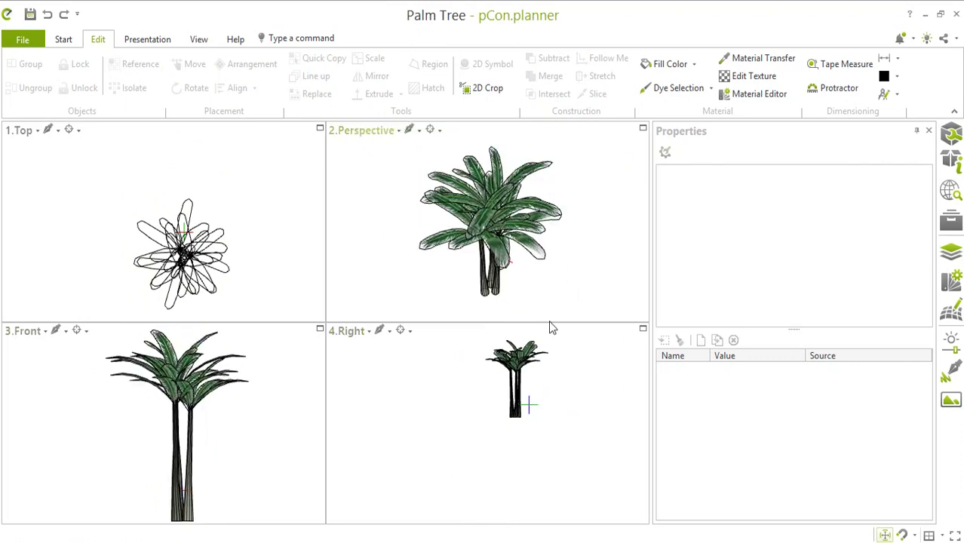
pyautogui.click(504, 266)
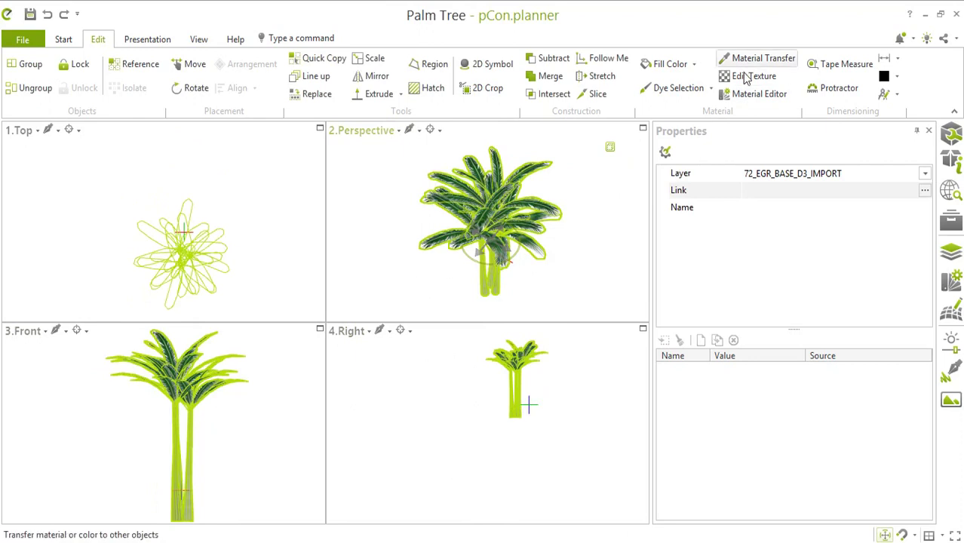
pyautogui.rightClick(524, 217)
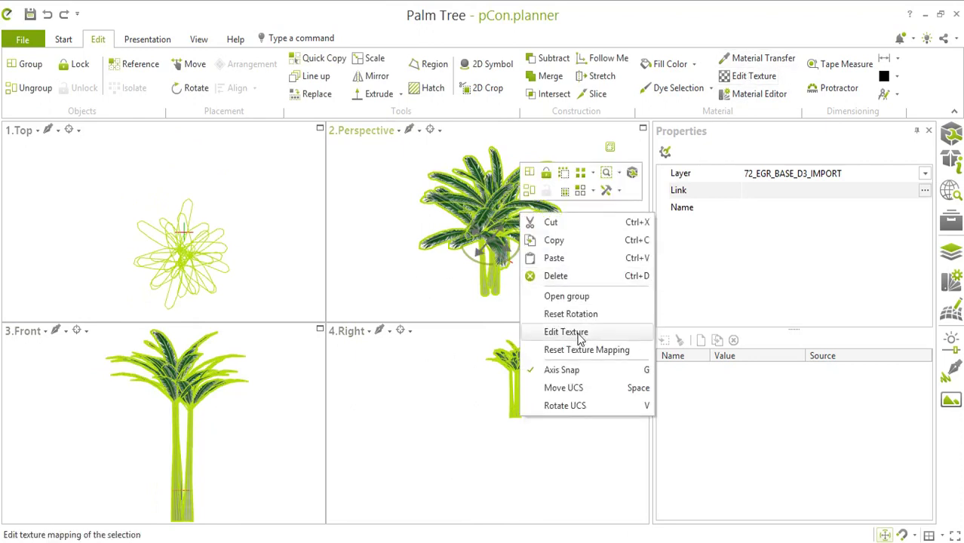
pyautogui.click(578, 336)
pyautogui.rightClick(502, 235)
pyautogui.click(504, 239)
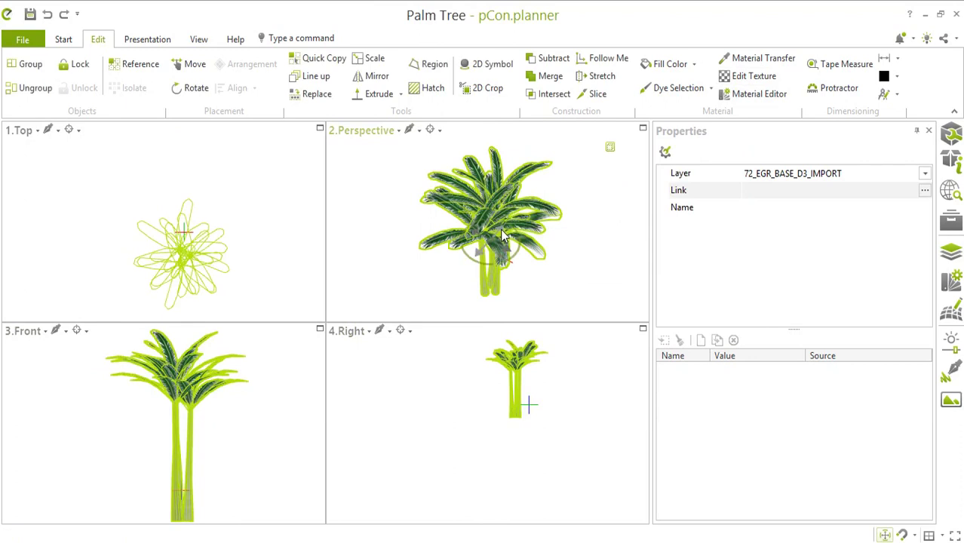
pyautogui.click(523, 249)
pyautogui.rightClick(504, 235)
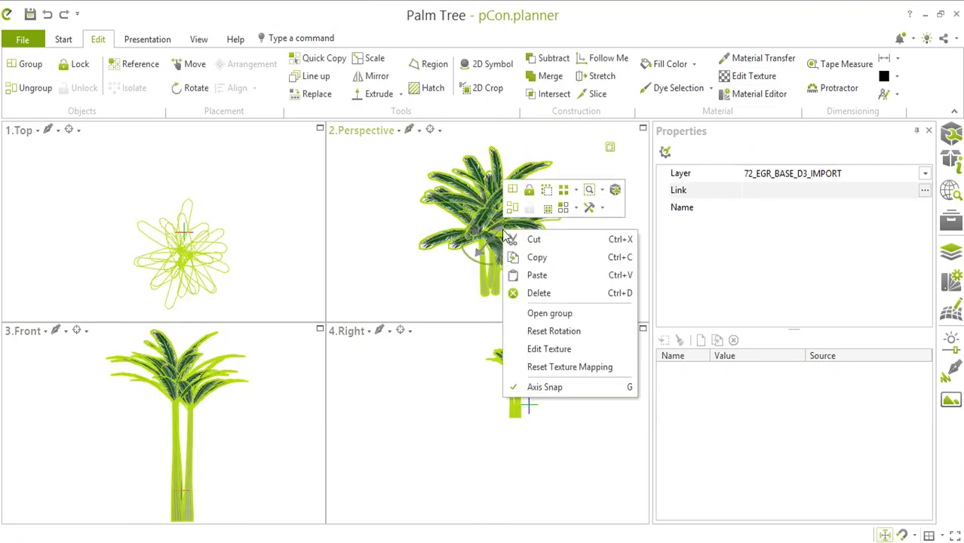
pyautogui.click(551, 314)
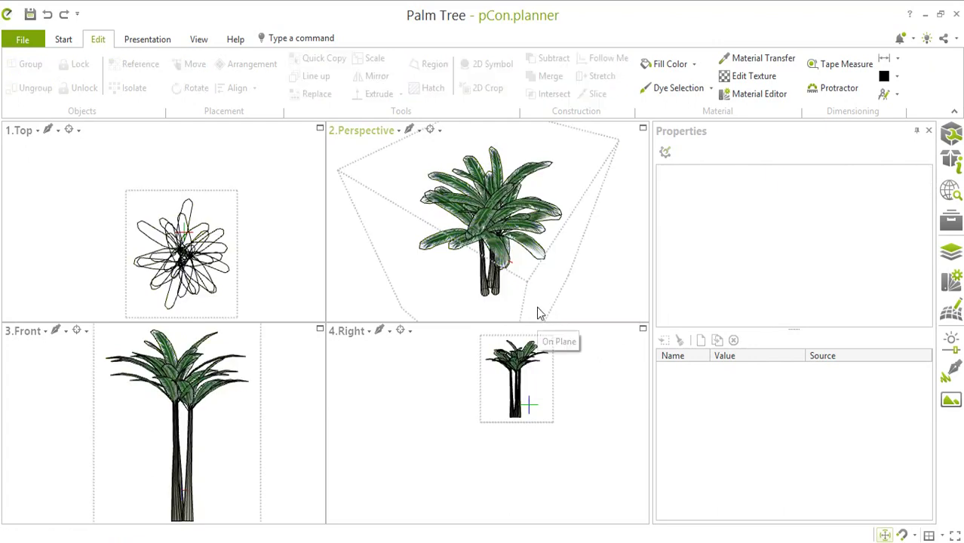
pyautogui.click(486, 270)
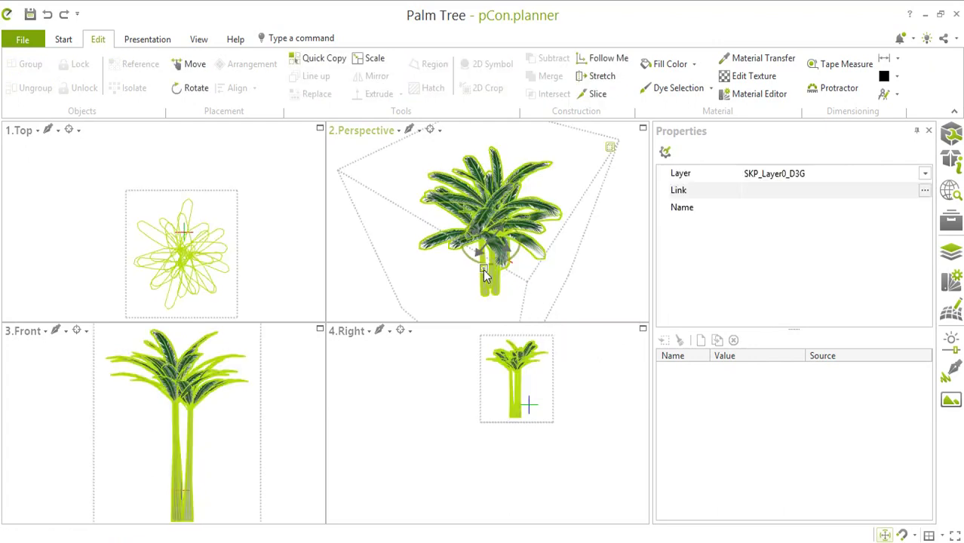
pyautogui.press('Delete')
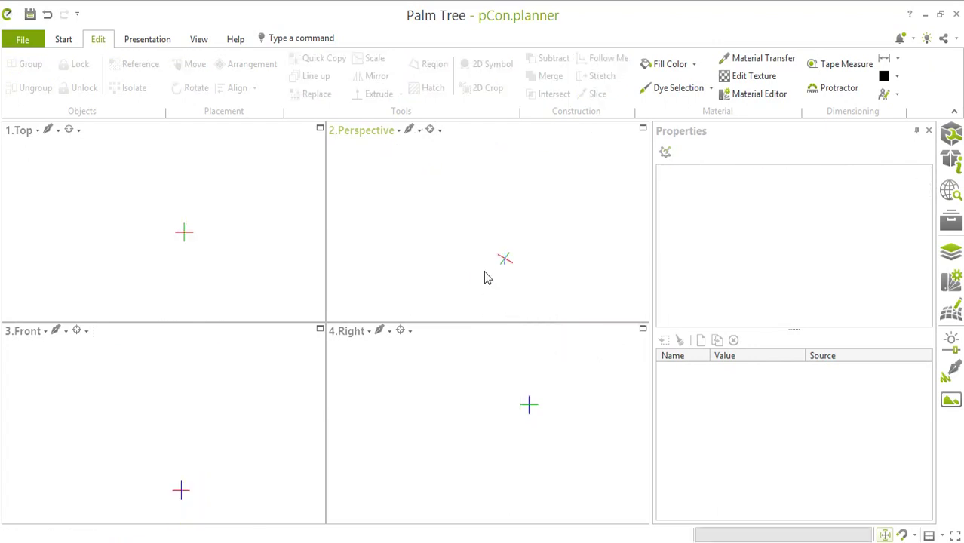
pyautogui.hotkey('ctrl', 'z')
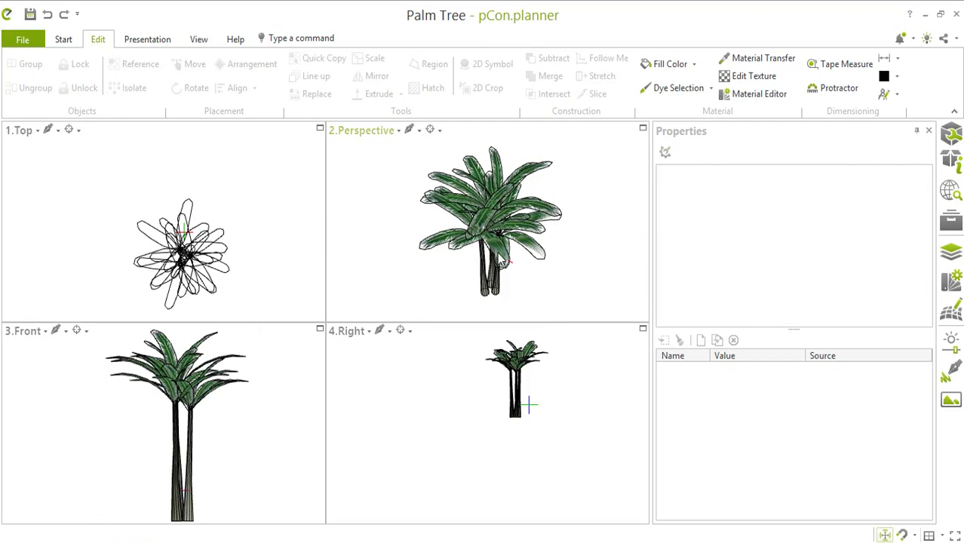
pyautogui.click(503, 261)
pyautogui.rightClick(498, 252)
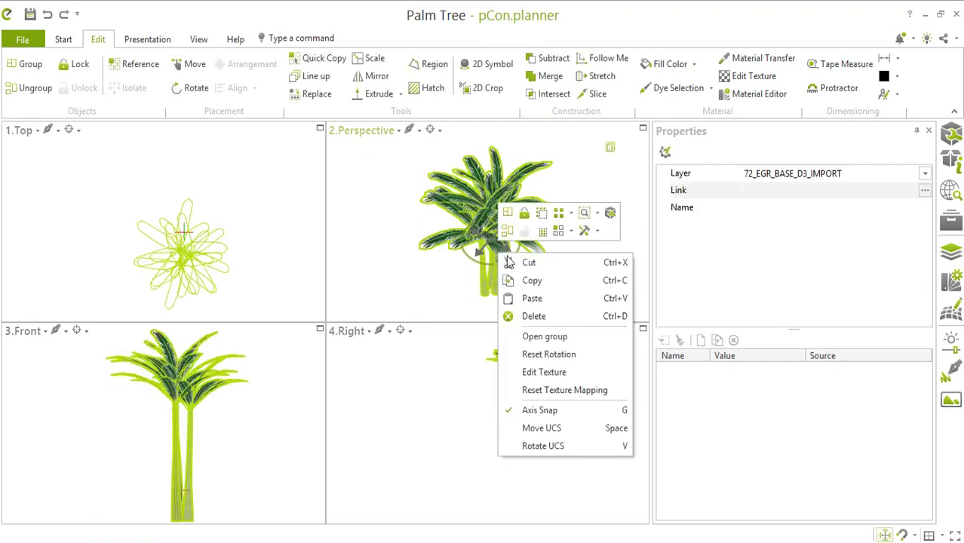
pyautogui.click(542, 344)
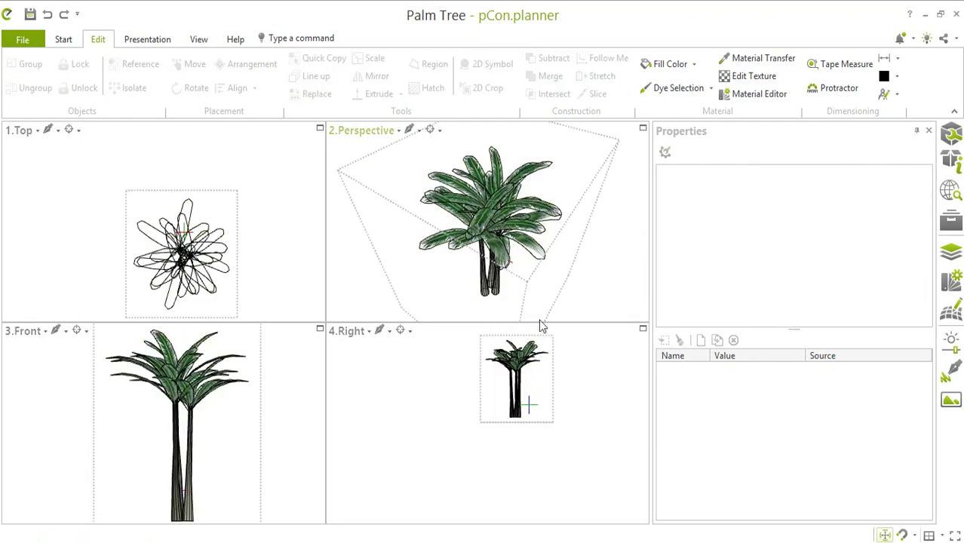
pyautogui.click(483, 284)
pyautogui.press('Delete')
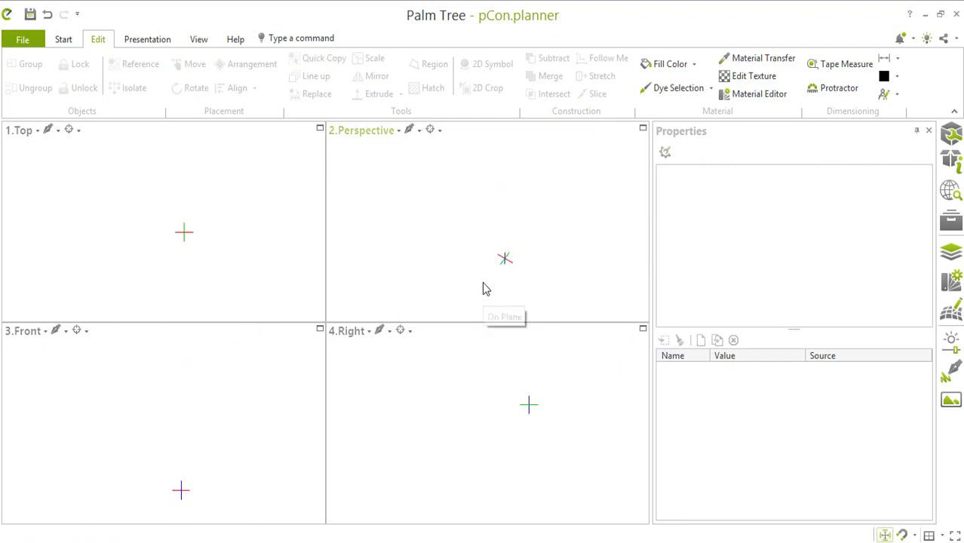
pyautogui.hotkey('ctrl', 'z')
pyautogui.click(489, 268)
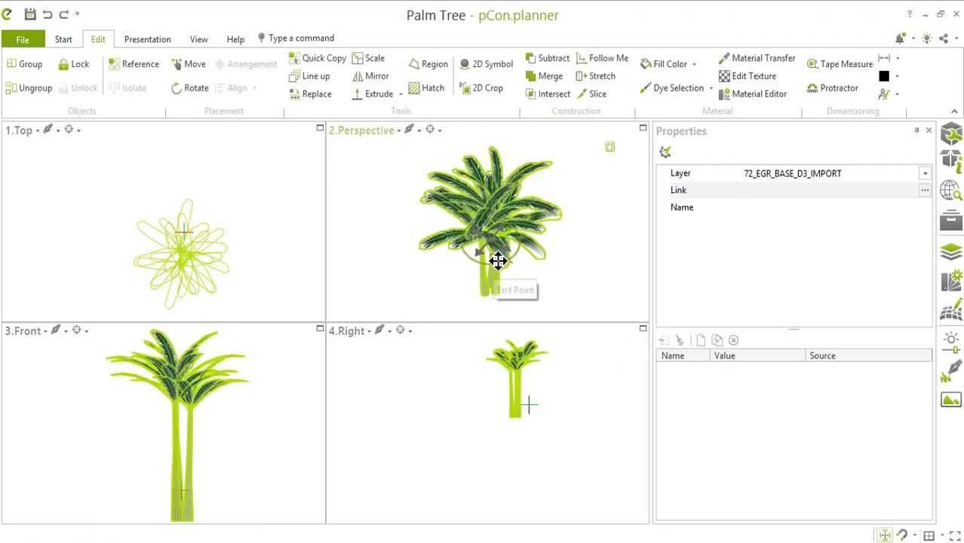
# Step: Shift the palm tree slightly left and cancel an accidental texture-mapping edit
pyautogui.click(496, 254)
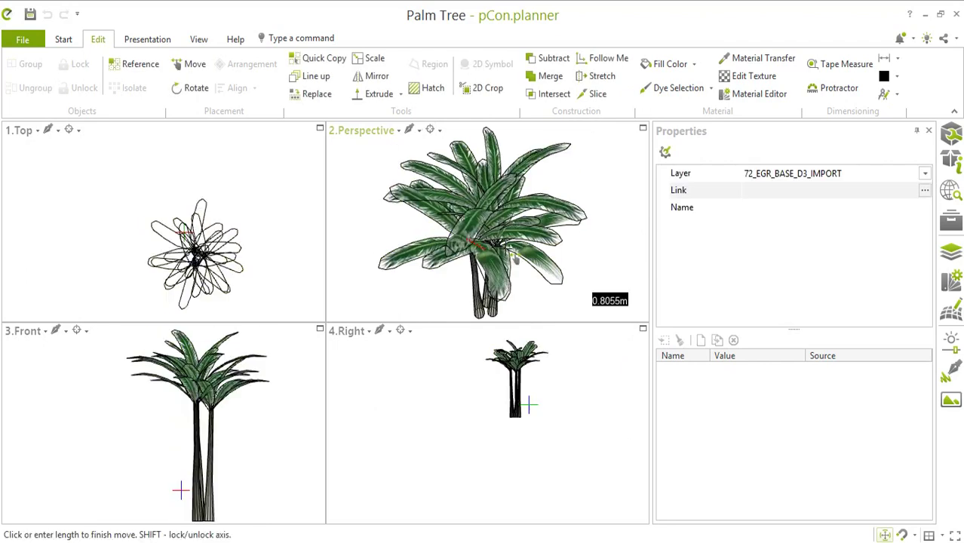
pyautogui.click(484, 253)
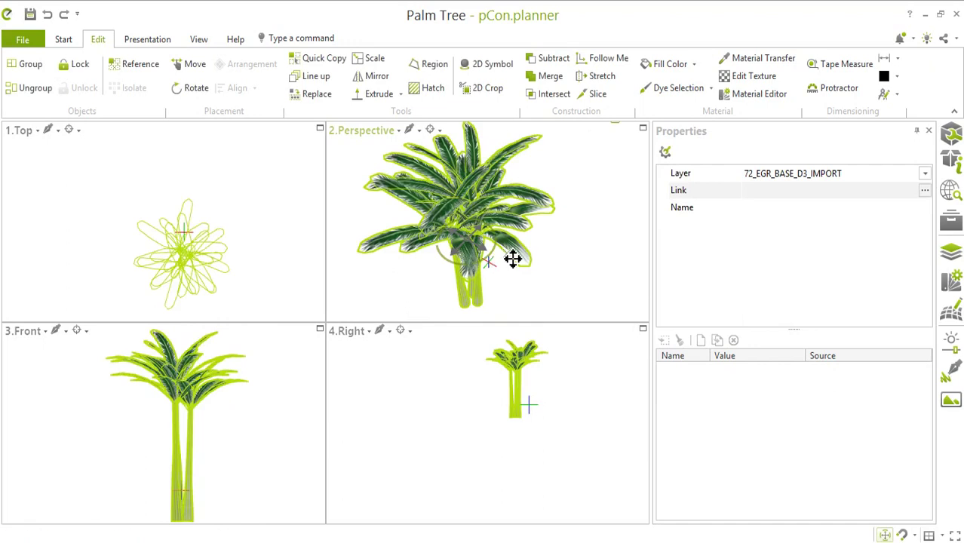
pyautogui.rightClick(513, 259)
pyautogui.click(562, 352)
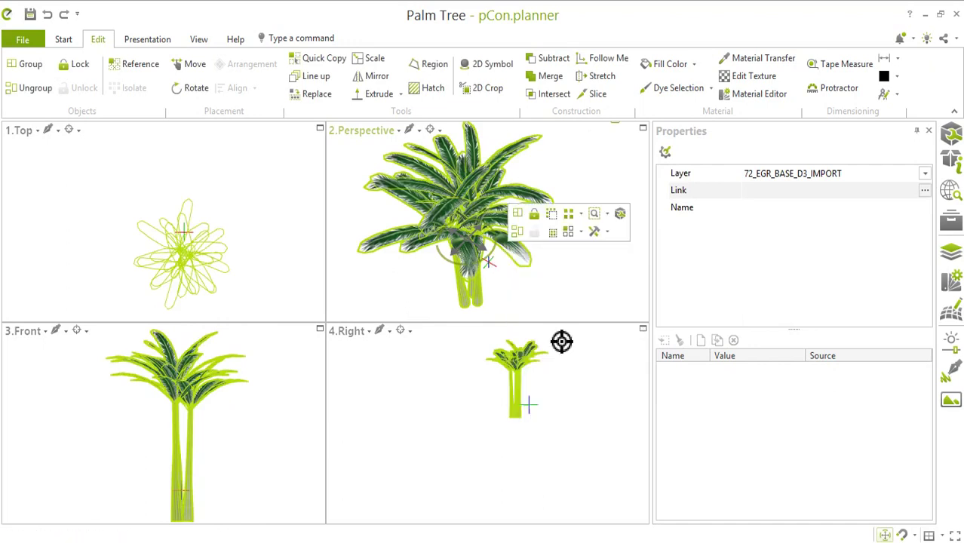
pyautogui.rightClick(511, 254)
pyautogui.click(518, 261)
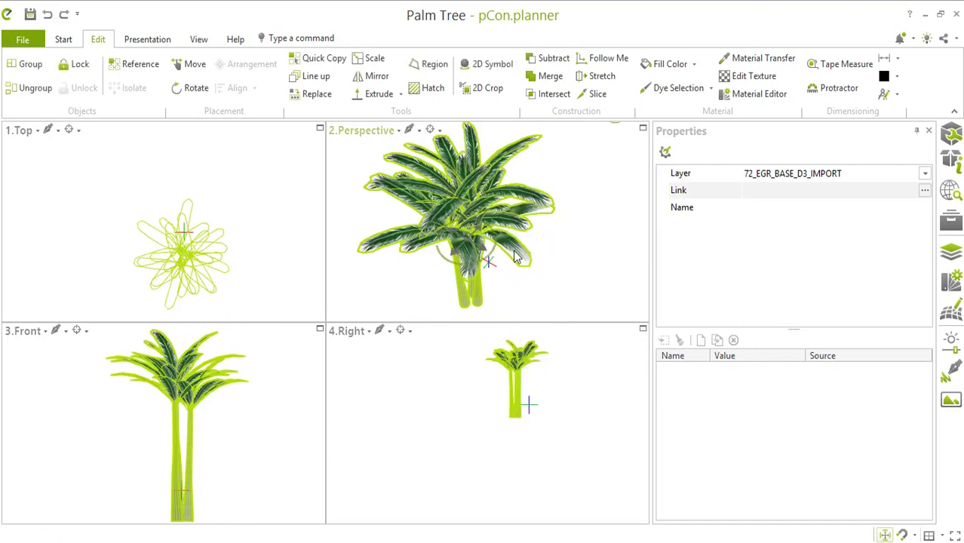
# Step: Open the palm tree group and select the inner palm model, orbiting around it
pyautogui.rightClick(515, 258)
pyautogui.click(559, 335)
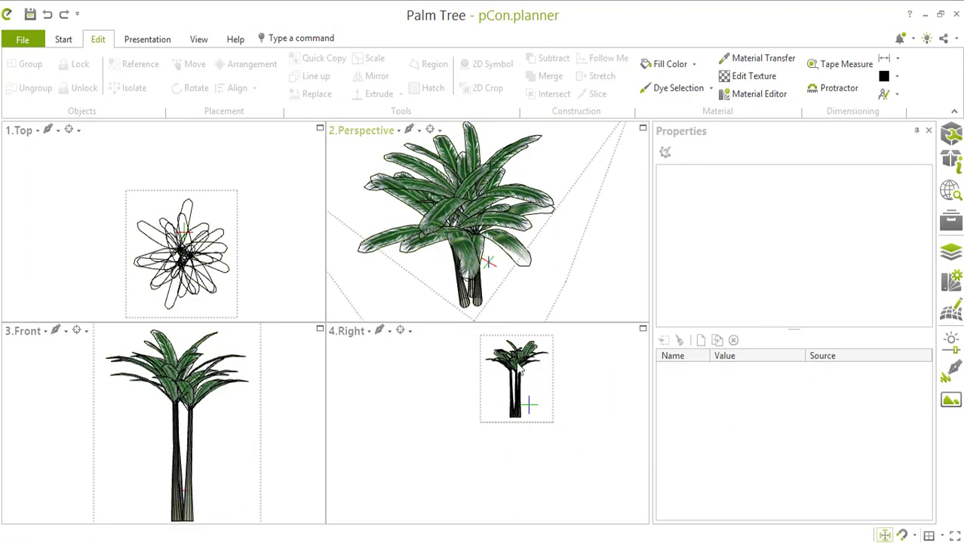
pyautogui.click(514, 384)
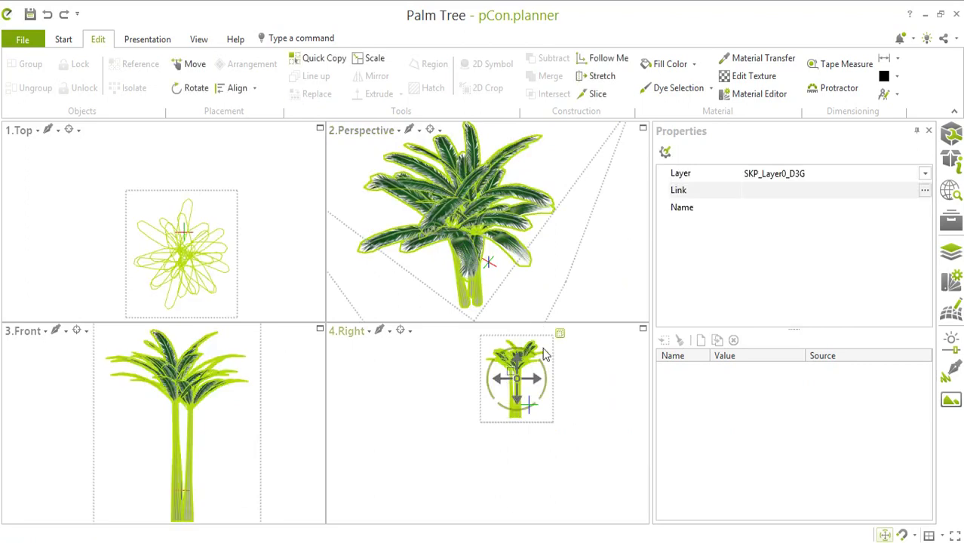
pyautogui.moveTo(516, 253)
pyautogui.mouseDown(button='right')
pyautogui.moveTo(485, 251)
pyautogui.moveTo(426, 282)
pyautogui.moveTo(510, 264)
pyautogui.mouseUp(button='right')
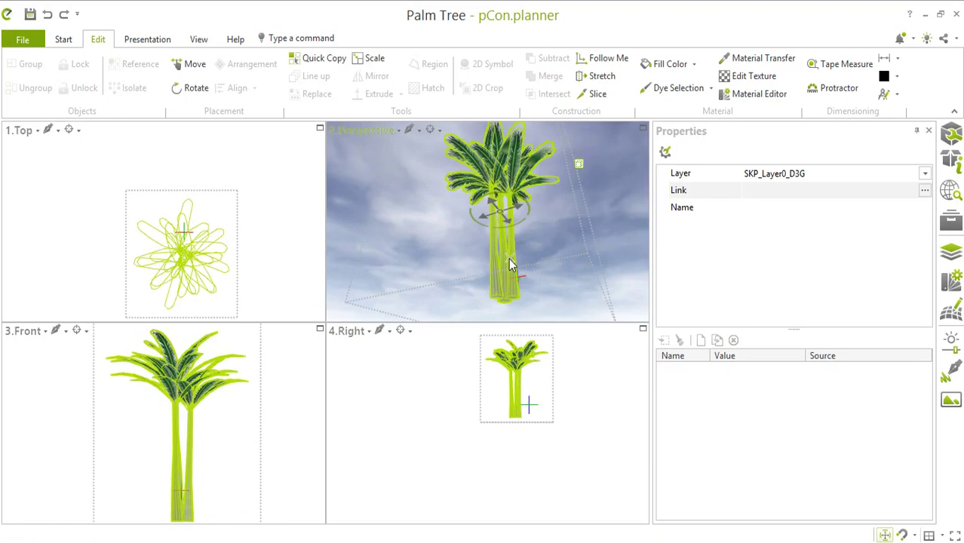
# Step: Leave the palm group, reopen it with Open group, and exit it again
pyautogui.click(510, 264)
pyautogui.click(507, 257)
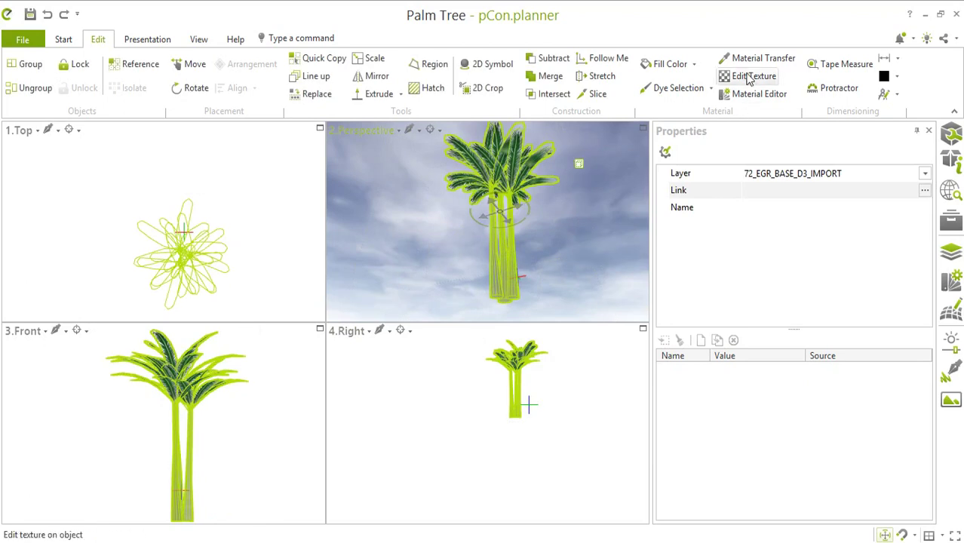
pyautogui.rightClick(498, 262)
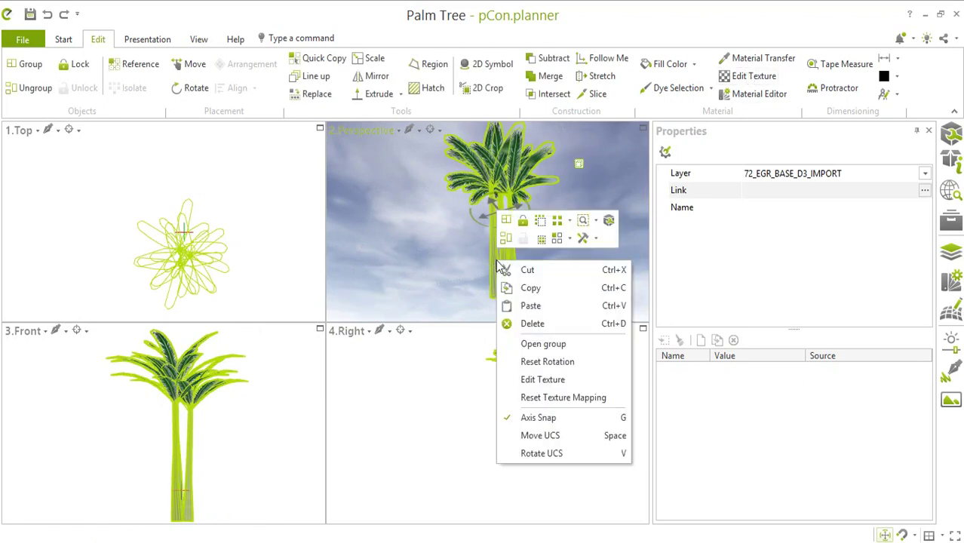
pyautogui.click(539, 347)
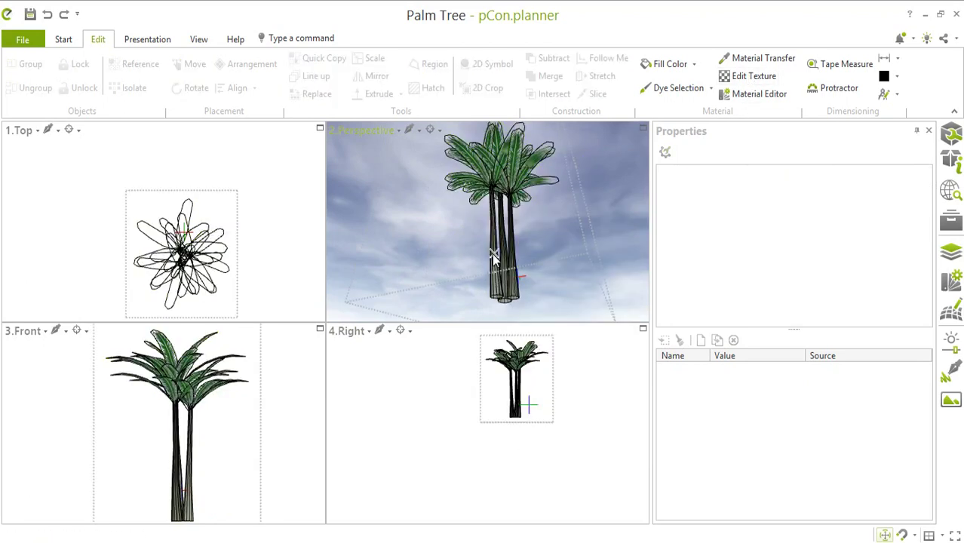
pyautogui.doubleClick(495, 260)
pyautogui.moveTo(504, 262)
pyautogui.mouseDown(button='right')
pyautogui.moveTo(534, 250)
pyautogui.moveTo(497, 295)
pyautogui.moveTo(555, 233)
pyautogui.moveTo(537, 236)
pyautogui.mouseUp(button='right')
# Step: Reopen the group to inspect the inner palm, then select the whole palm group again
pyautogui.click(537, 236)
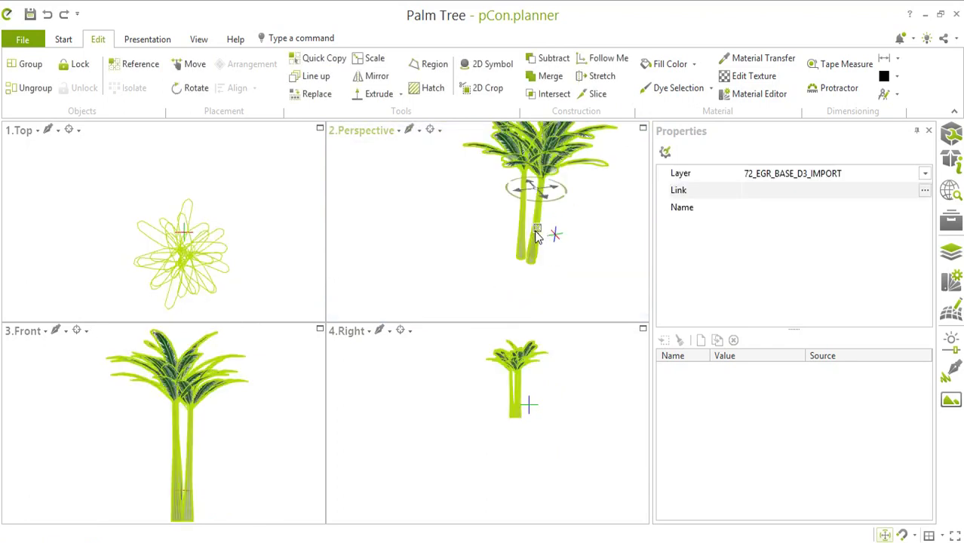
pyautogui.rightClick(537, 230)
pyautogui.click(586, 317)
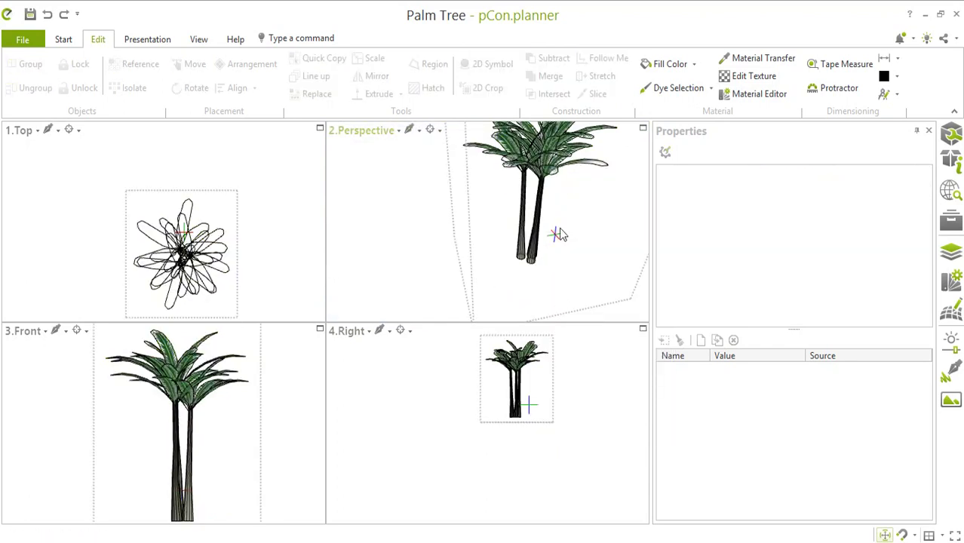
pyautogui.click(587, 168)
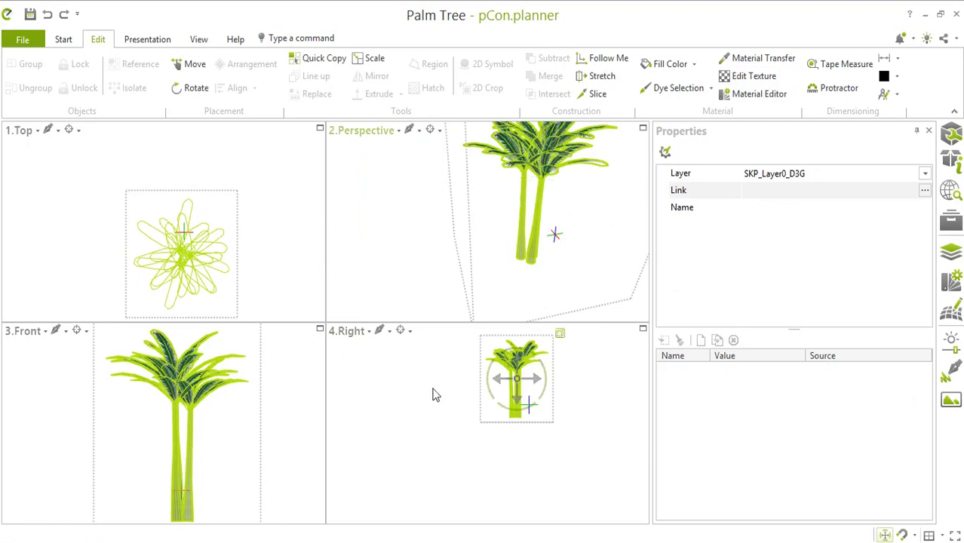
pyautogui.scroll(-2, 432, 393)
pyautogui.scroll(-1, 461, 390)
pyautogui.moveTo(514, 254); pyautogui.dragTo(551, 257, button='right')
pyautogui.scroll(-2, 574, 262)
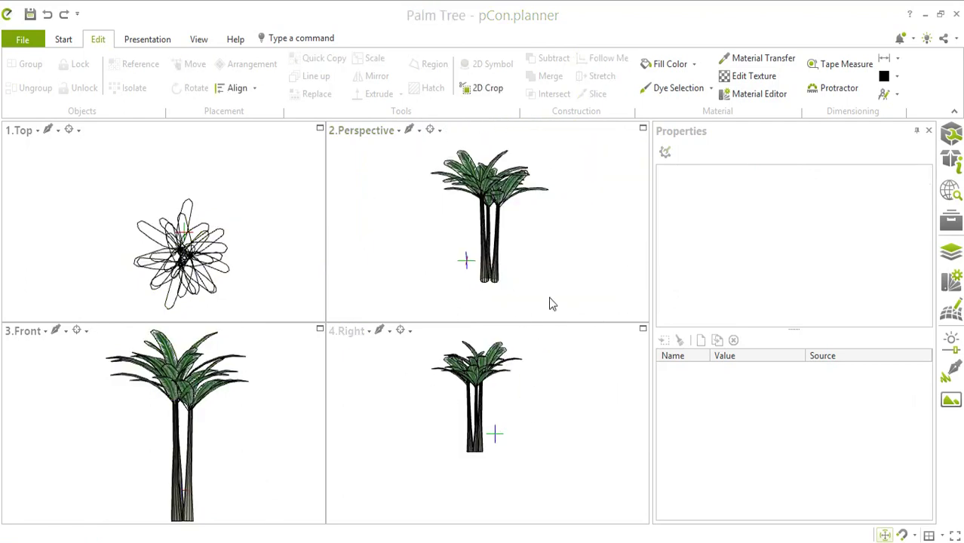
pyautogui.moveTo(550, 304); pyautogui.dragTo(517, 295, button='right')
pyautogui.scroll(-2, 508, 263)
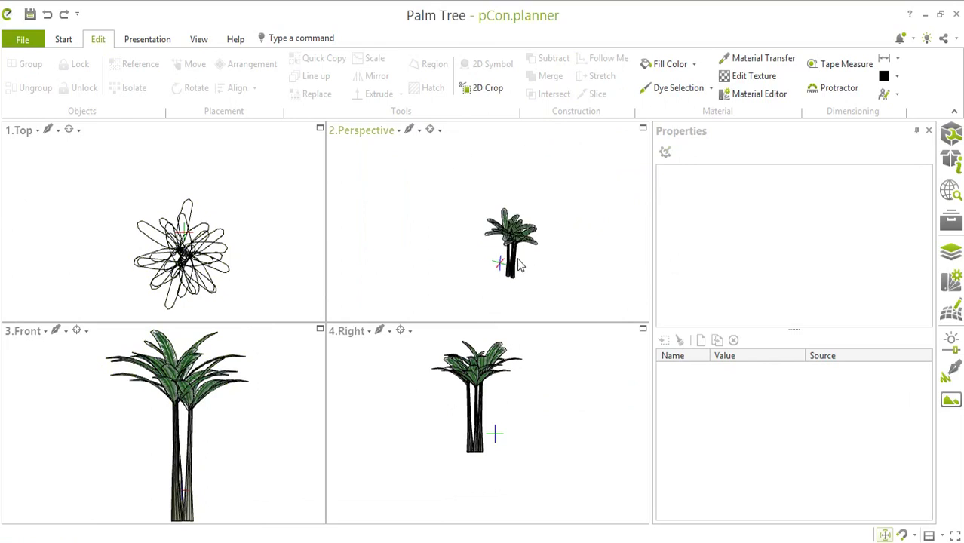
pyautogui.scroll(2, 508, 262)
pyautogui.click(513, 260)
pyautogui.rightClick(512, 260)
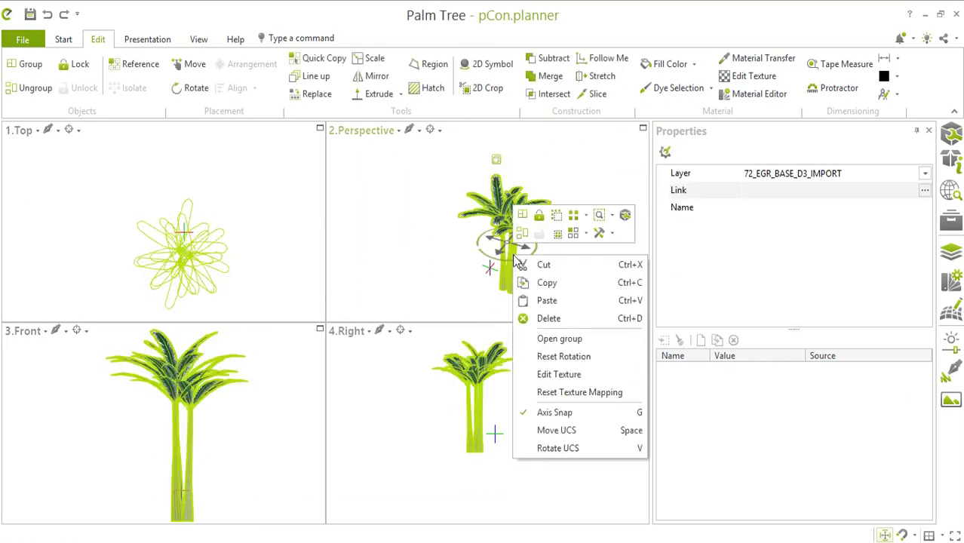
pyautogui.click(555, 338)
pyautogui.scroll(2, 513, 271)
pyautogui.scroll(2, 508, 254)
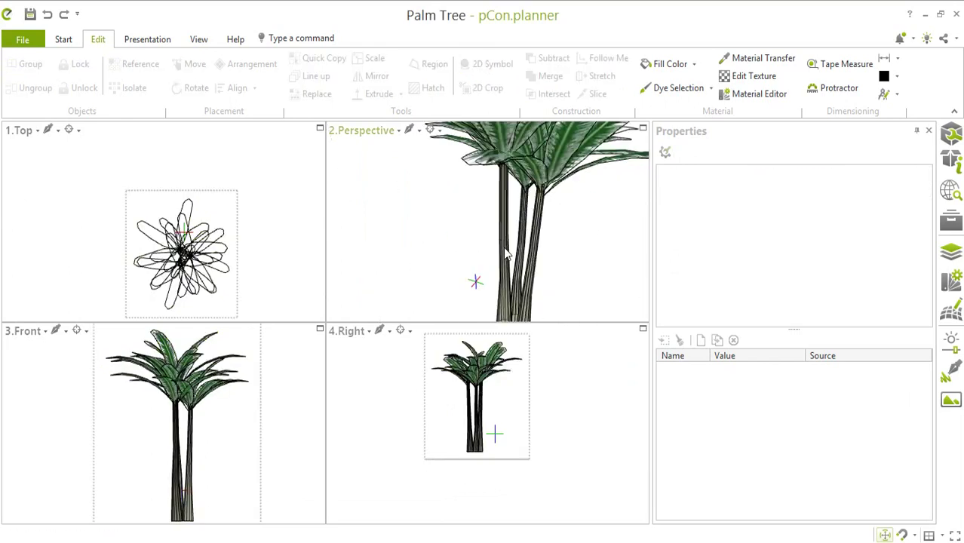
pyautogui.click(504, 249)
pyautogui.scroll(-2, 507, 248)
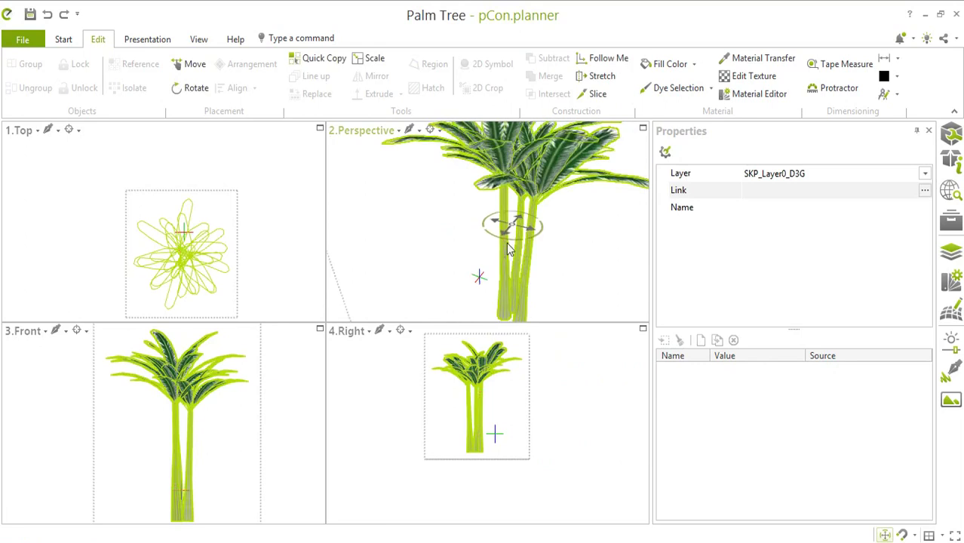
pyautogui.scroll(-2, 528, 203)
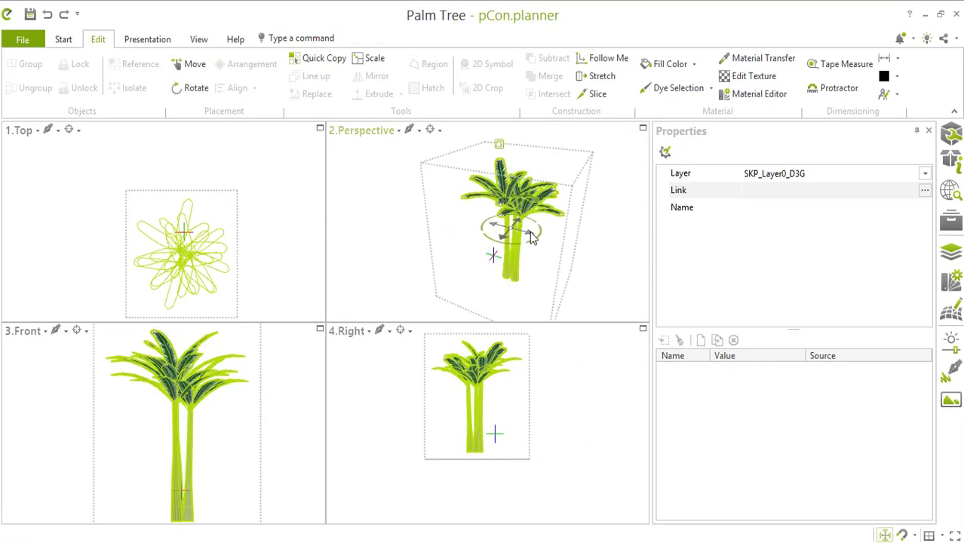
pyautogui.press('Escape')
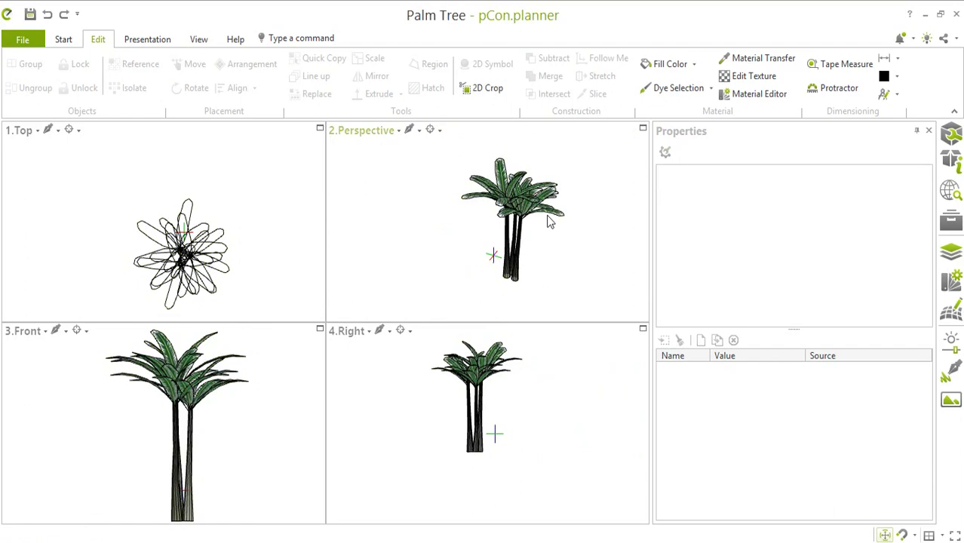
pyautogui.click(489, 375)
pyautogui.rightClick(489, 375)
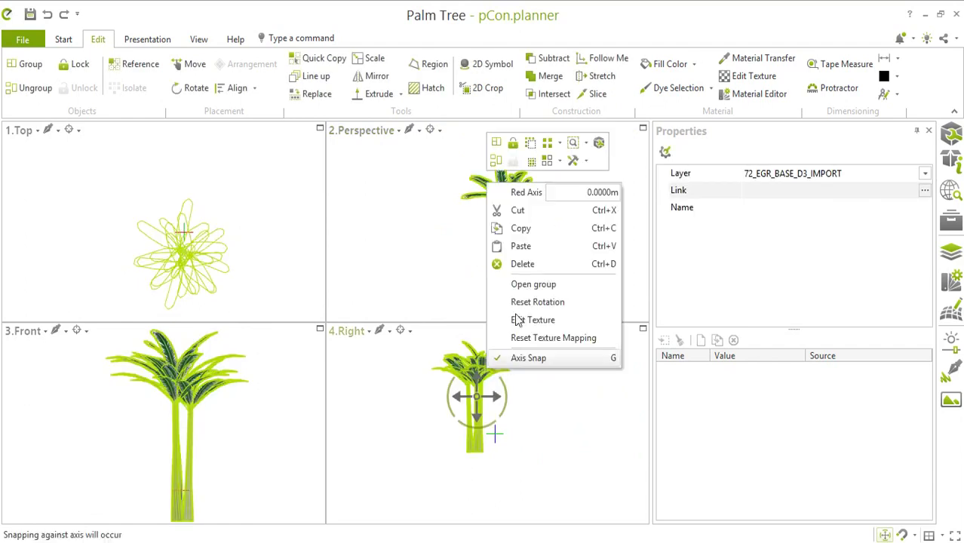
pyautogui.click(533, 284)
pyautogui.scroll(2, 482, 416)
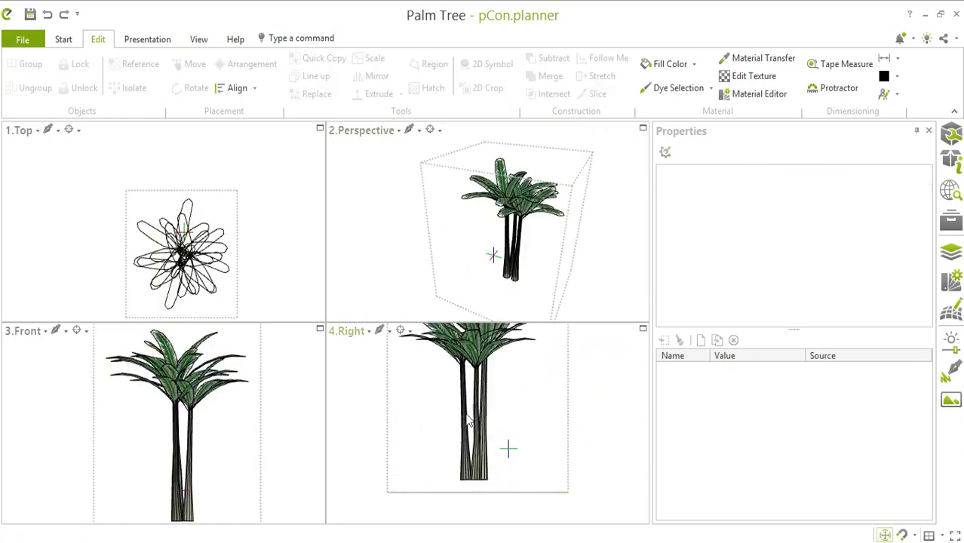
pyautogui.scroll(2, 460, 411)
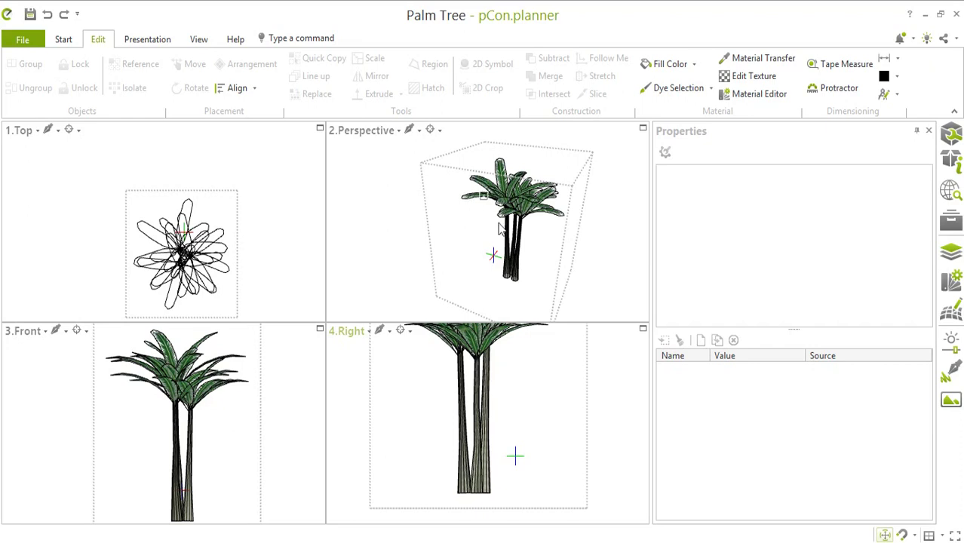
pyautogui.scroll(2, 505, 238)
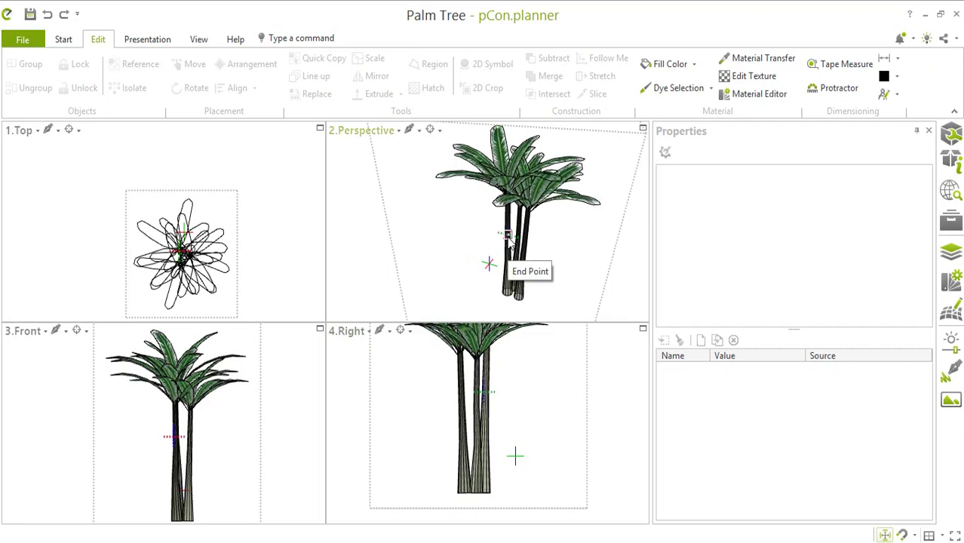
pyautogui.scroll(3, 521, 238)
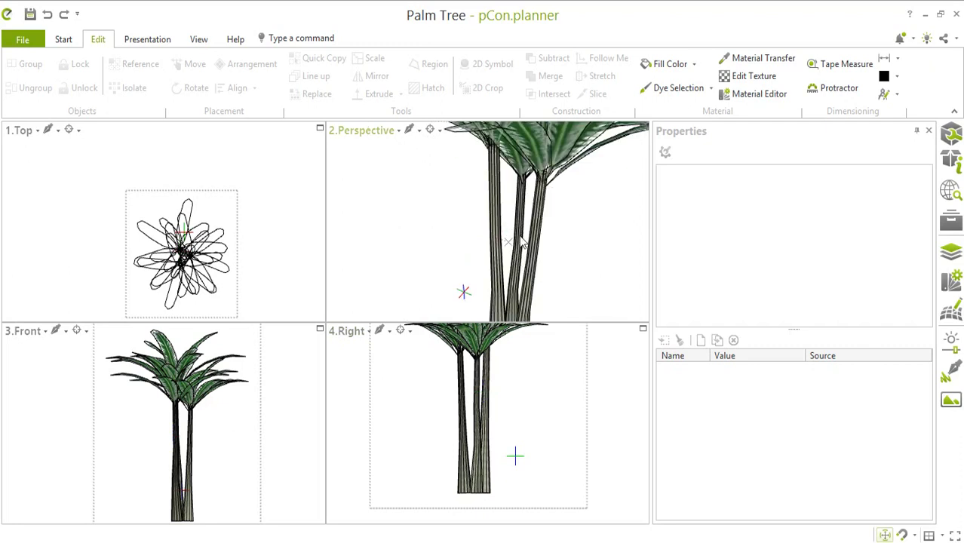
pyautogui.scroll(-1, 524, 189)
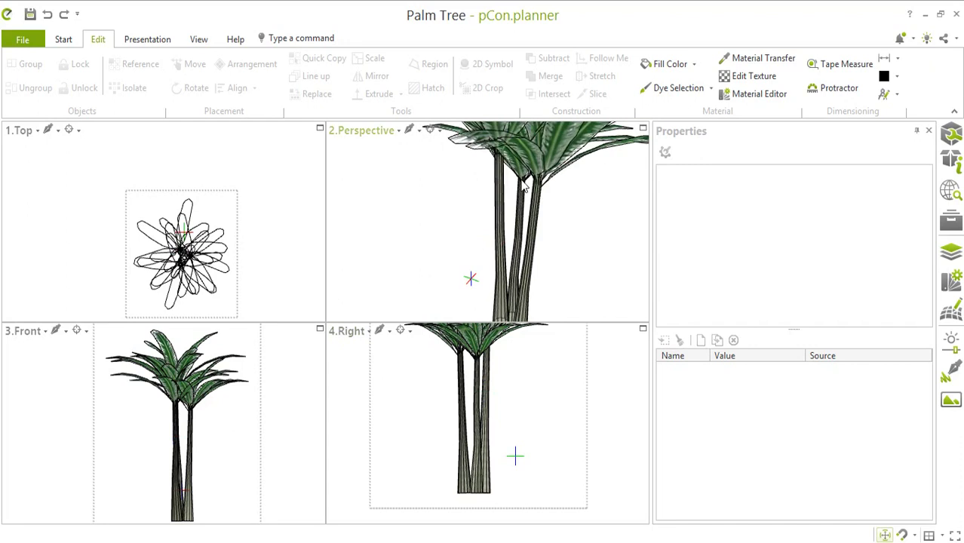
pyautogui.click(520, 174)
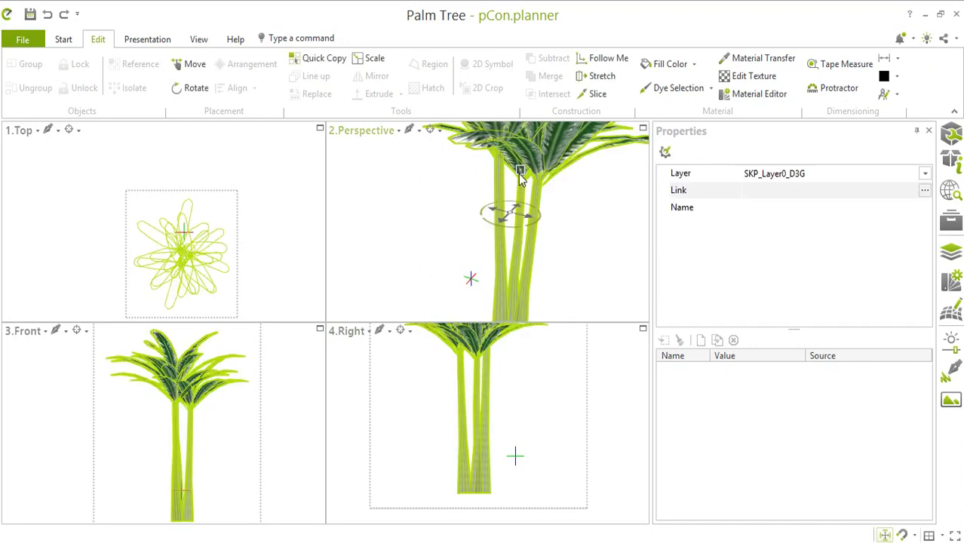
pyautogui.scroll(-3, 519, 182)
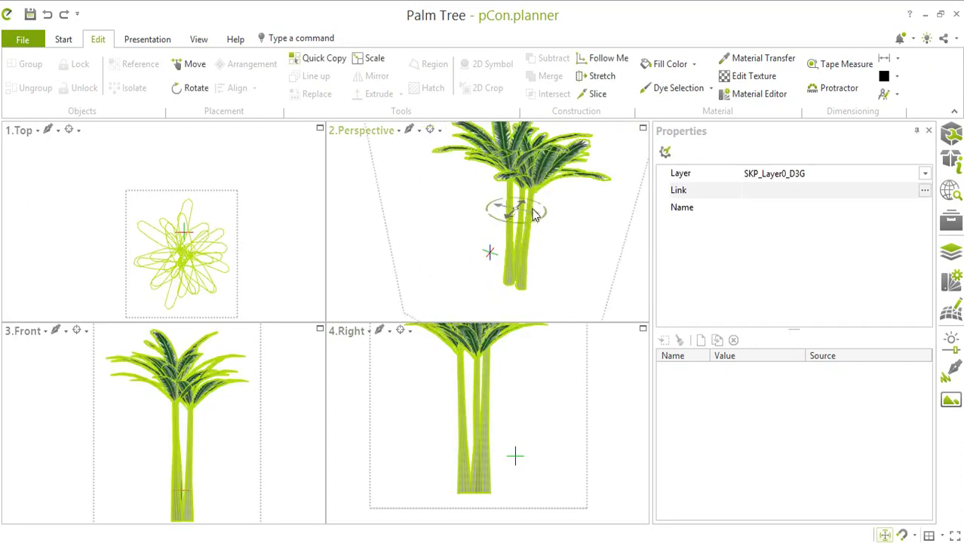
pyautogui.press('Escape')
pyautogui.click(483, 417)
pyautogui.rightClick(483, 416)
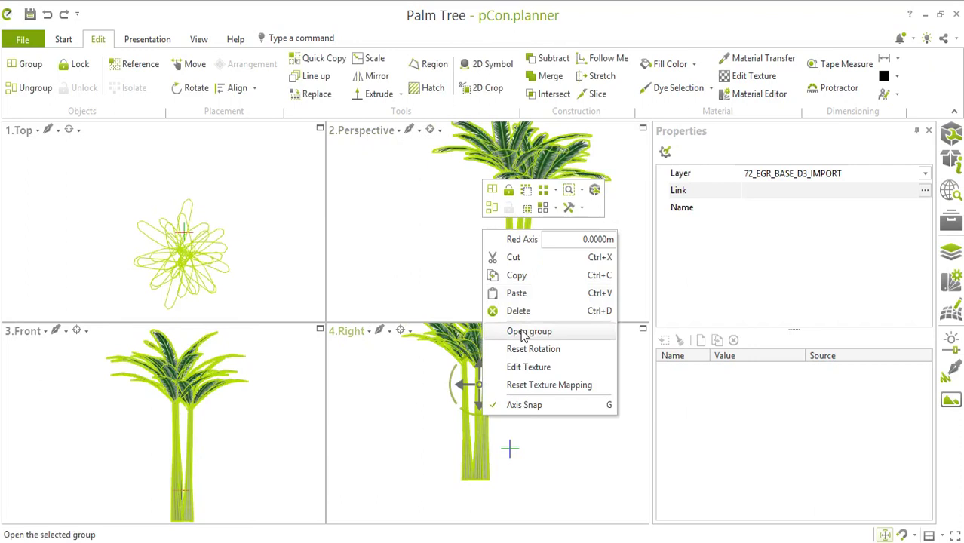
pyautogui.click(530, 329)
pyautogui.scroll(2, 480, 425)
pyautogui.scroll(2, 483, 426)
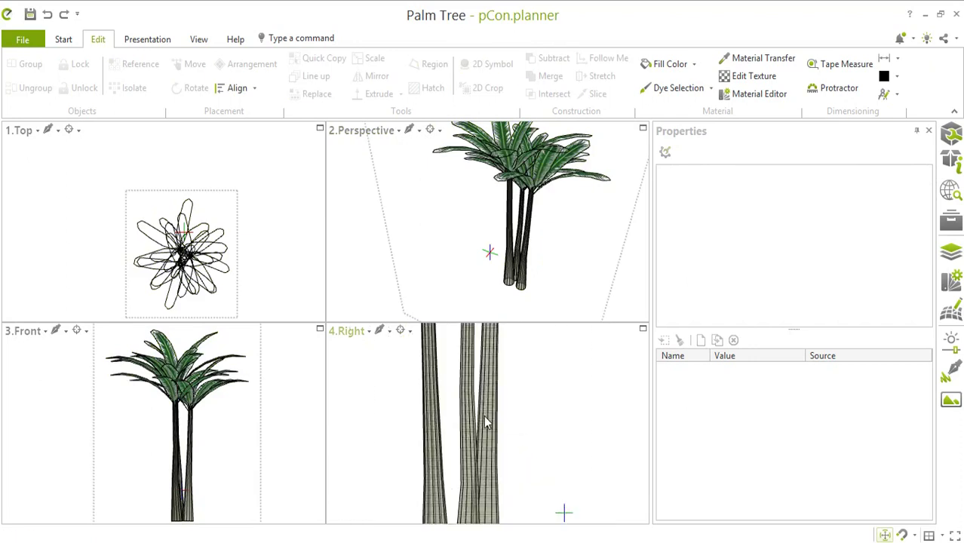
pyautogui.scroll(-3, 515, 379)
pyautogui.scroll(1, 494, 369)
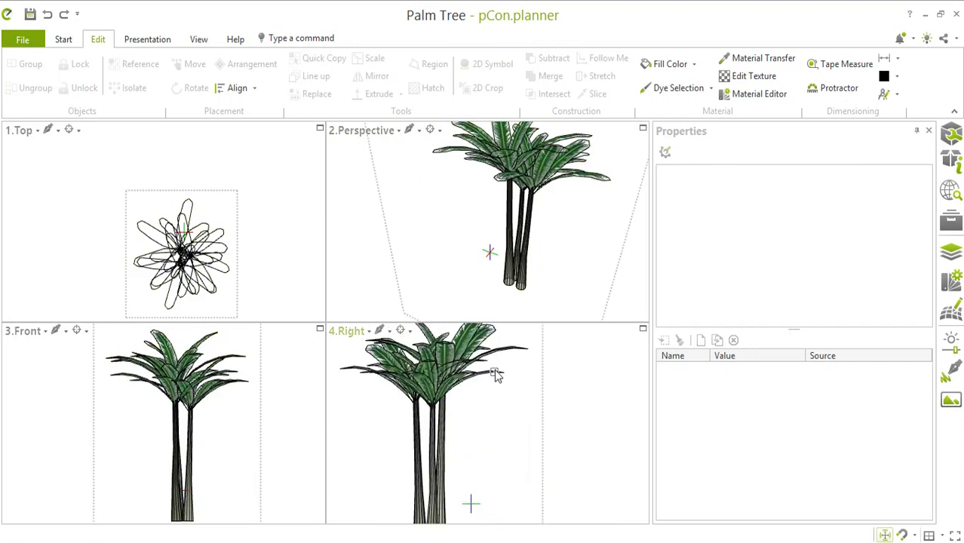
pyautogui.scroll(-1, 499, 386)
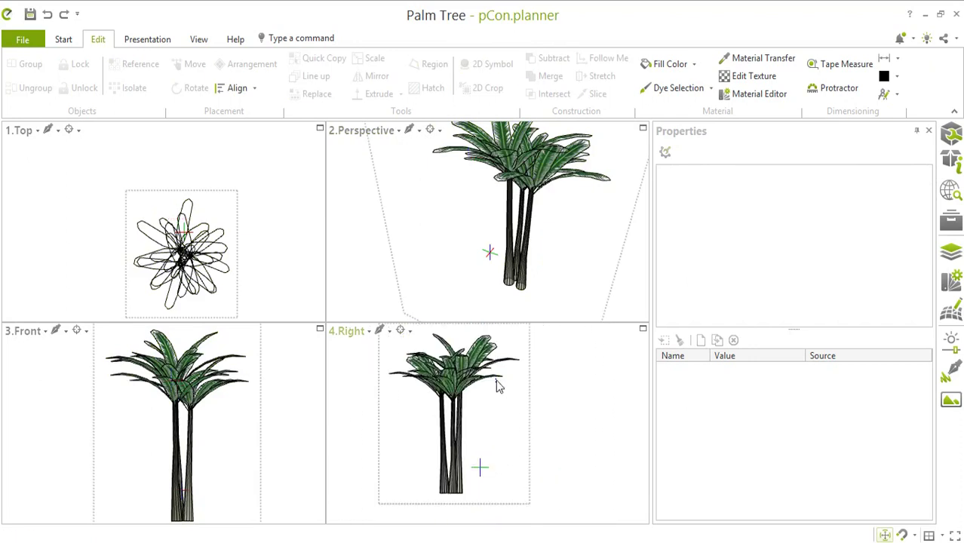
pyautogui.scroll(2, 496, 381)
pyautogui.click(492, 376)
pyautogui.click(492, 396)
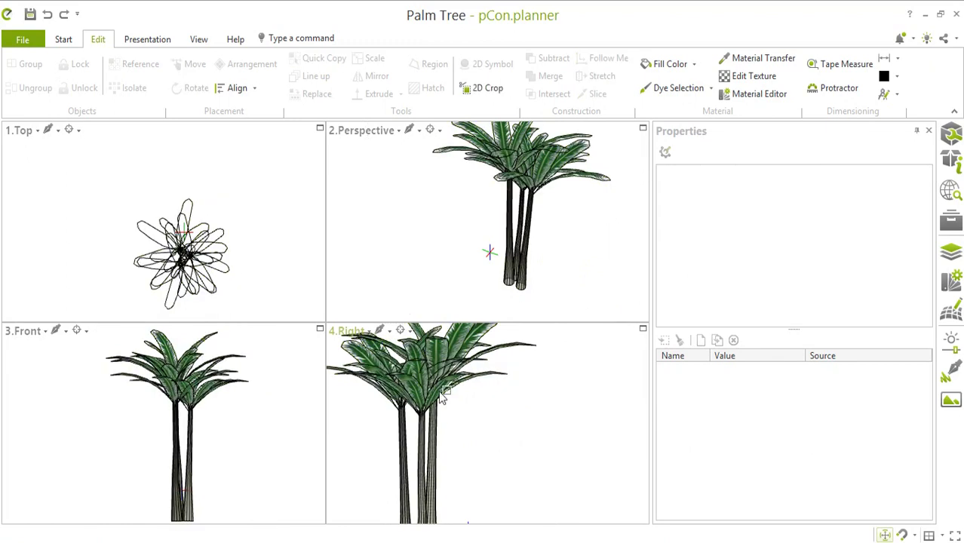
pyautogui.click(444, 394)
pyautogui.rightClick(444, 394)
pyautogui.click(475, 291)
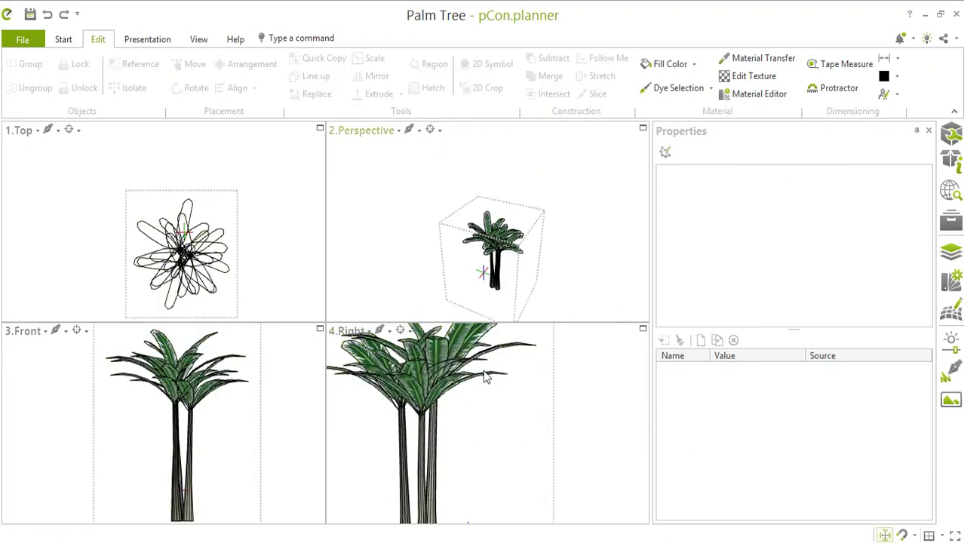
pyautogui.scroll(-1, 419, 457)
pyautogui.scroll(-2, 407, 458)
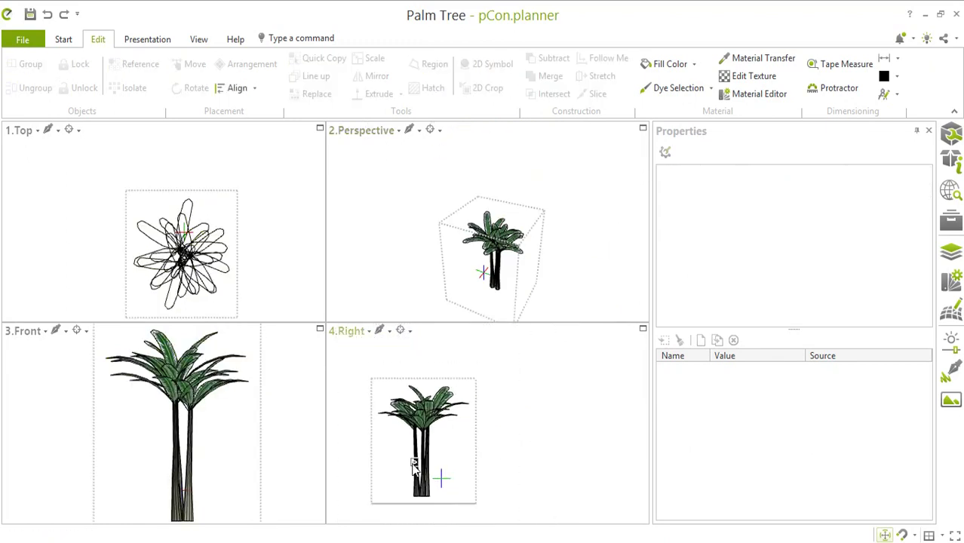
pyautogui.click(412, 462)
pyautogui.rightClick(413, 461)
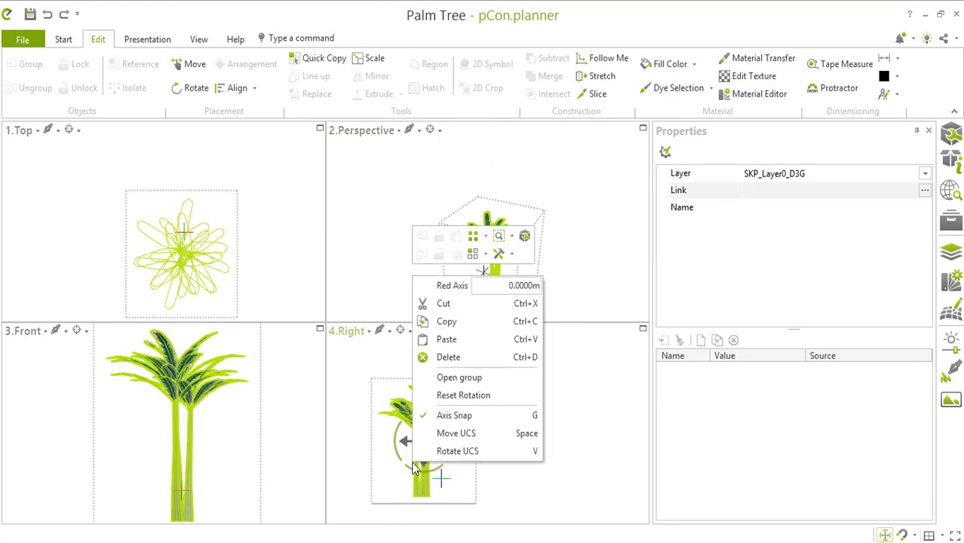
pyautogui.press('Escape')
pyautogui.click(403, 497)
pyautogui.scroll(-2, 490, 388)
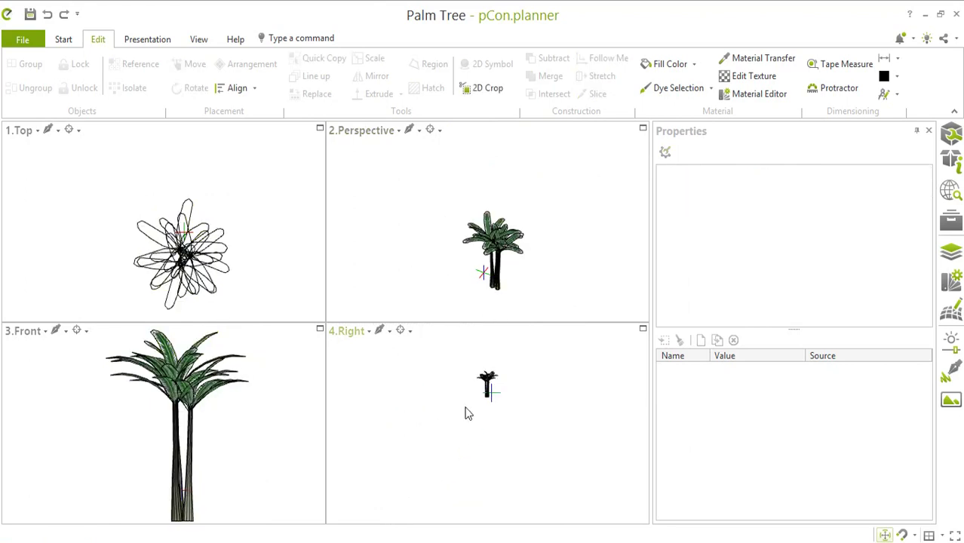
pyautogui.scroll(2, 543, 345)
pyautogui.scroll(3, 487, 407)
pyautogui.click(488, 406)
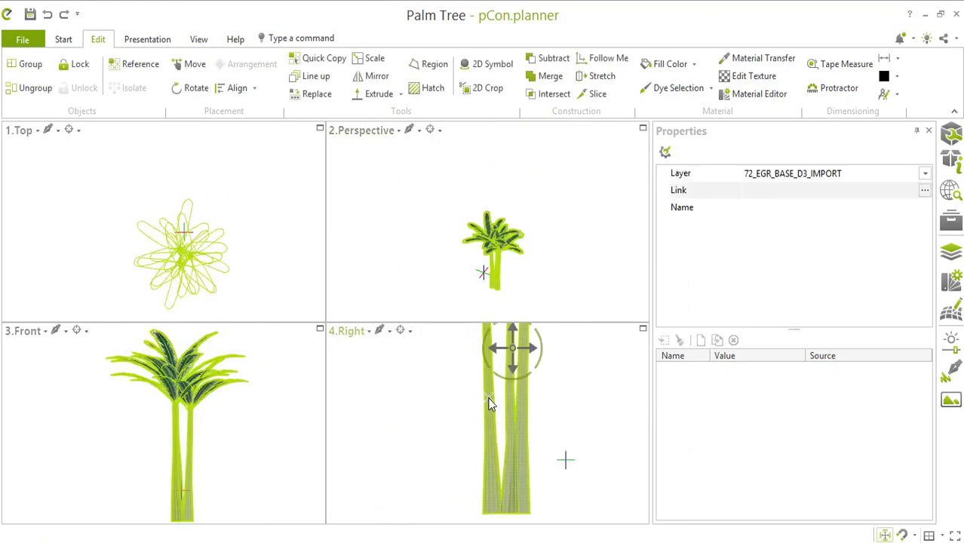
pyautogui.rightClick(490, 401)
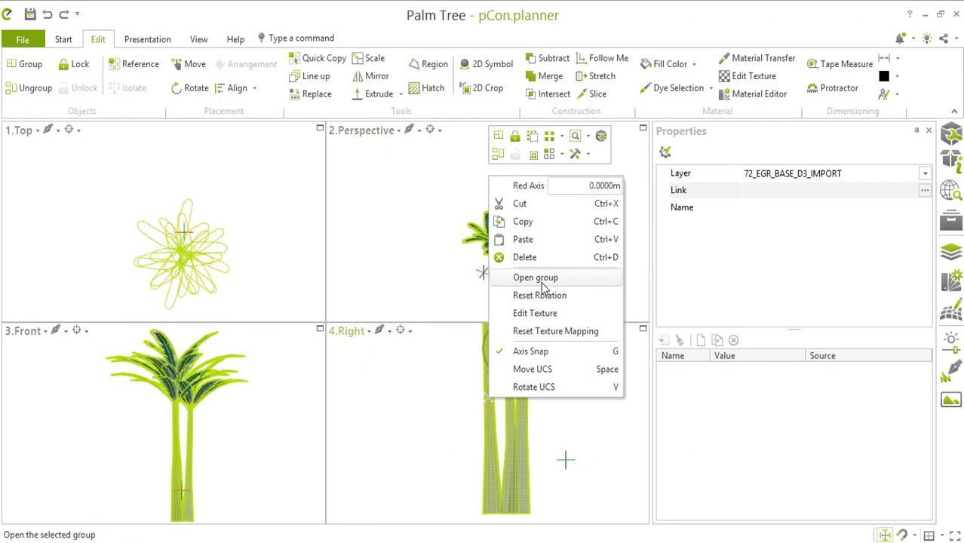
pyautogui.click(536, 278)
pyautogui.scroll(-2, 480, 396)
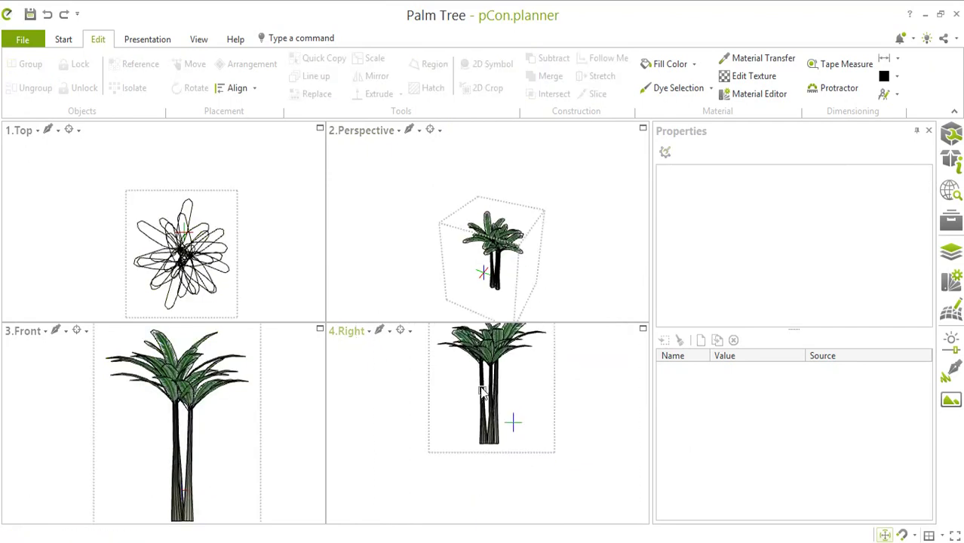
pyautogui.click(481, 392)
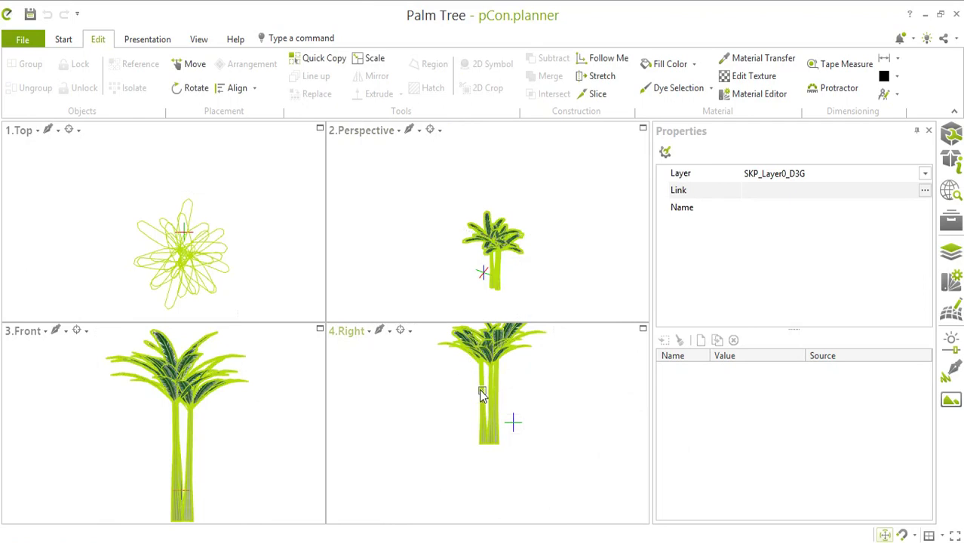
pyautogui.click(483, 398)
pyautogui.press('Escape')
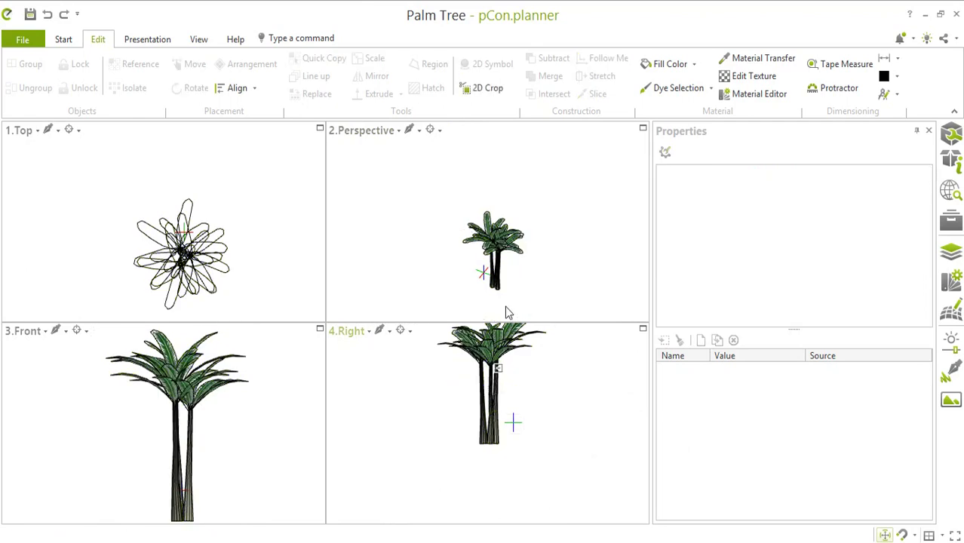
pyautogui.scroll(1, 490, 398)
pyautogui.click(482, 395)
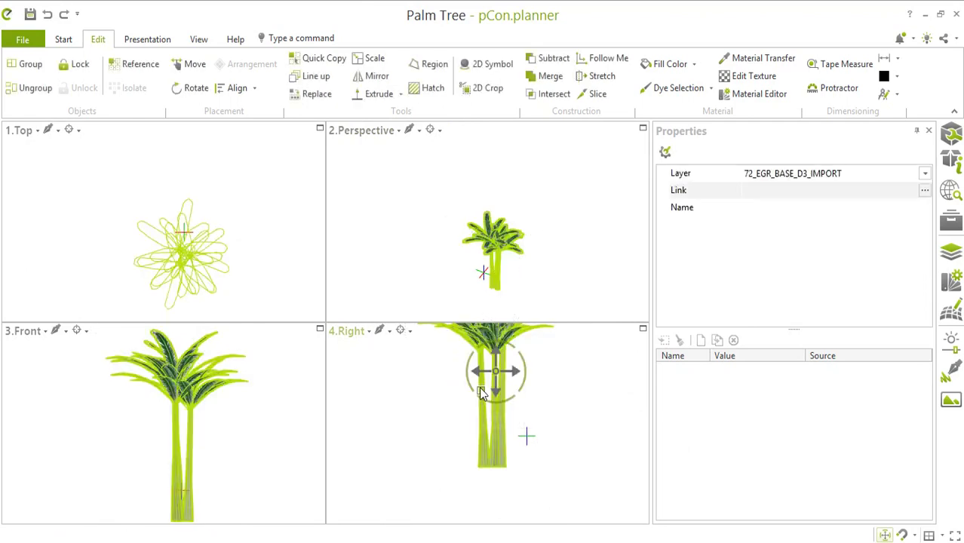
pyautogui.click(481, 393)
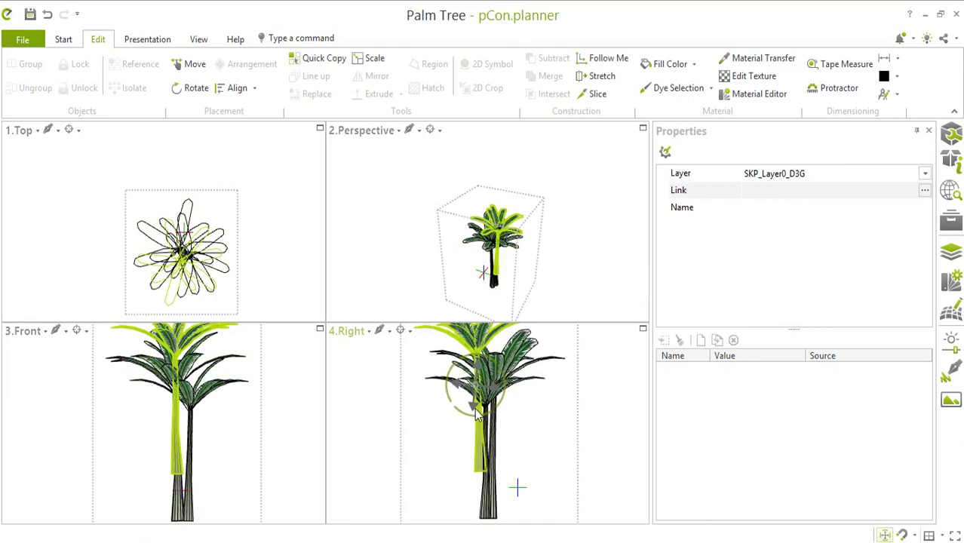
pyautogui.scroll(-1, 476, 407)
pyautogui.scroll(1, 483, 400)
pyautogui.scroll(-1, 453, 389)
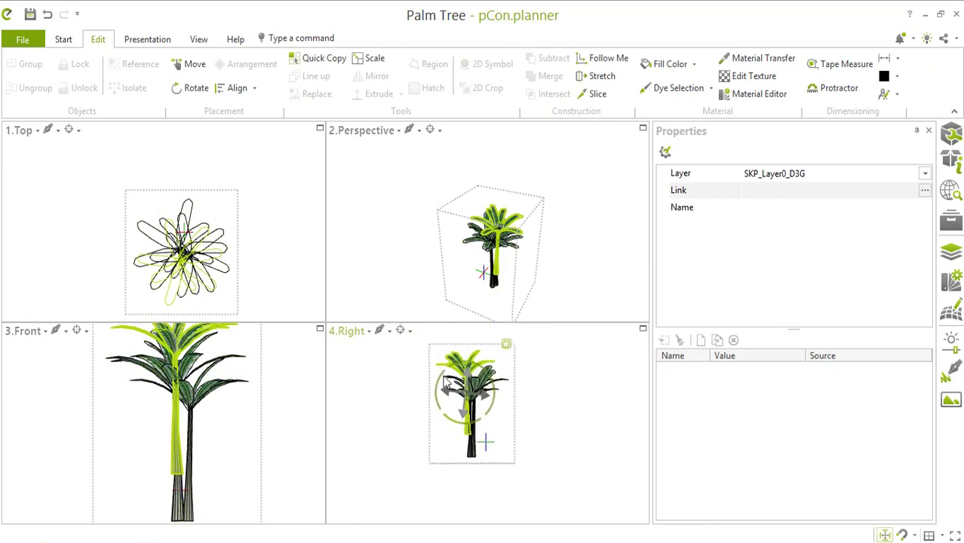
pyautogui.press('Escape')
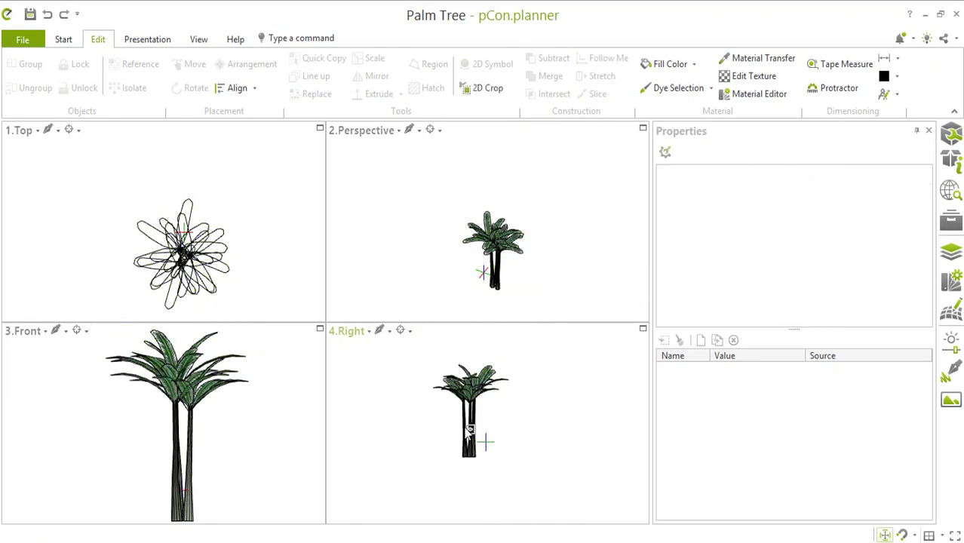
# Step: Copy the palm tree with Move, placing the duplicate about 4 m aside, then select all
pyautogui.click(465, 426)
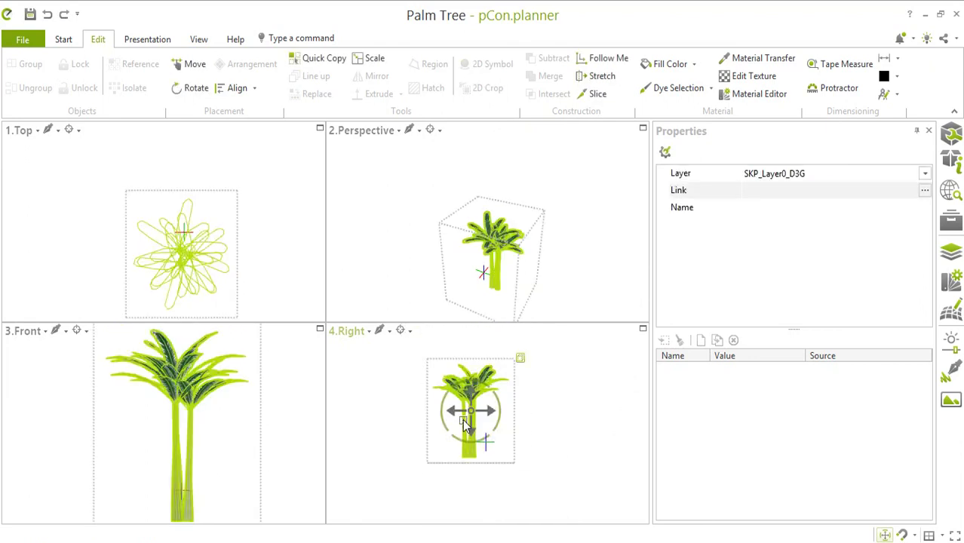
pyautogui.click(463, 419)
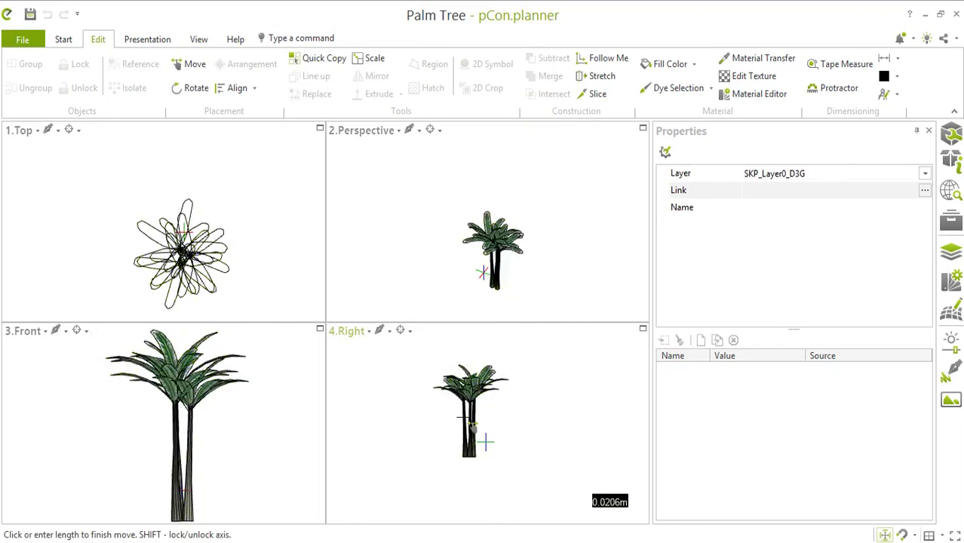
pyautogui.scroll(3, 419, 443)
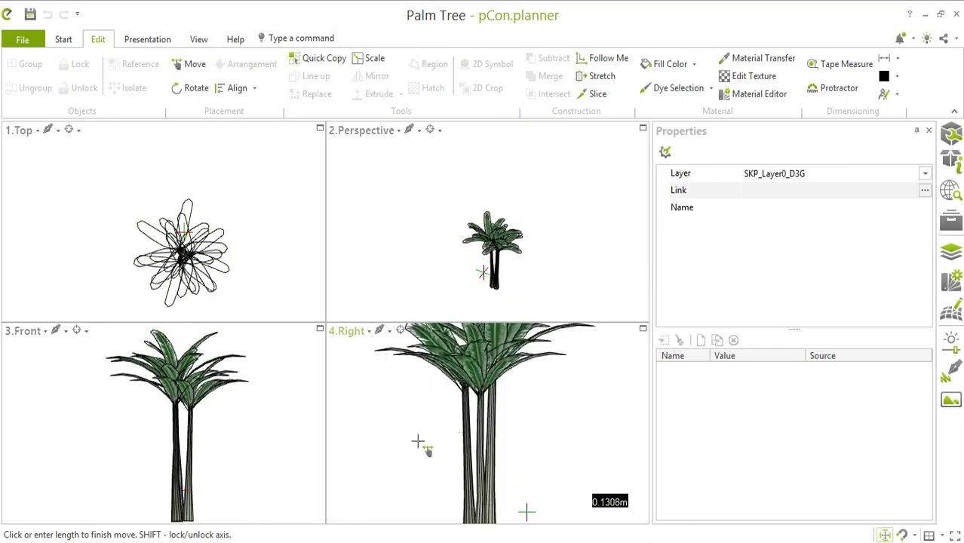
pyautogui.scroll(-3, 419, 427)
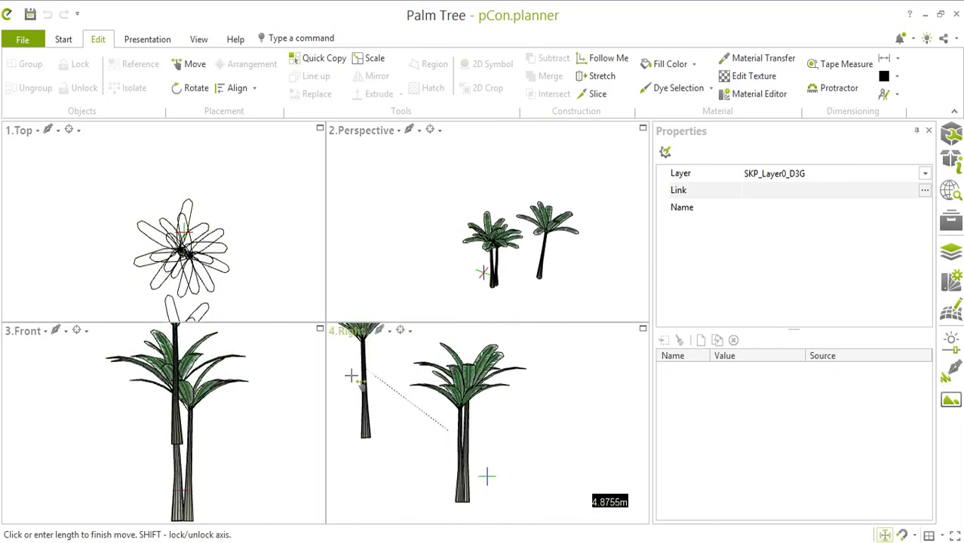
pyautogui.click(381, 424)
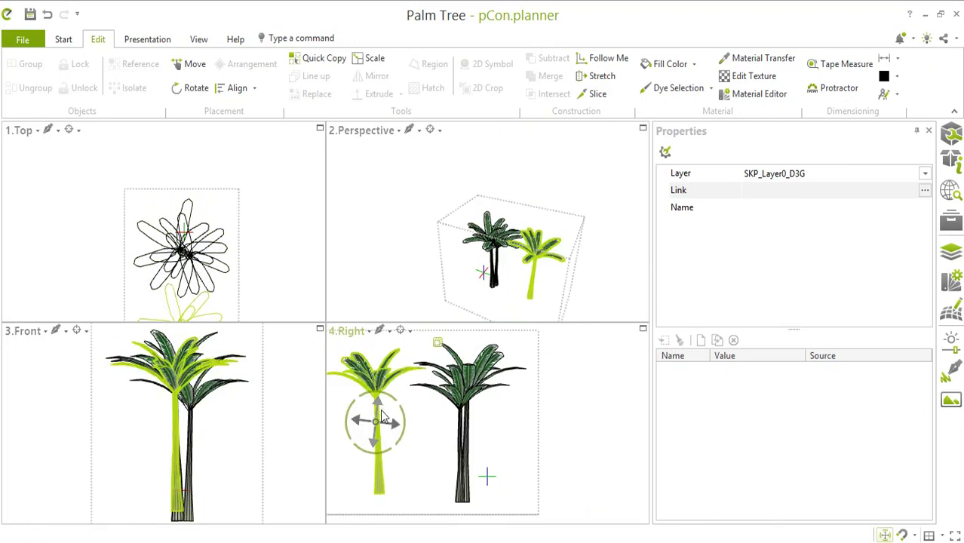
pyautogui.click(468, 436)
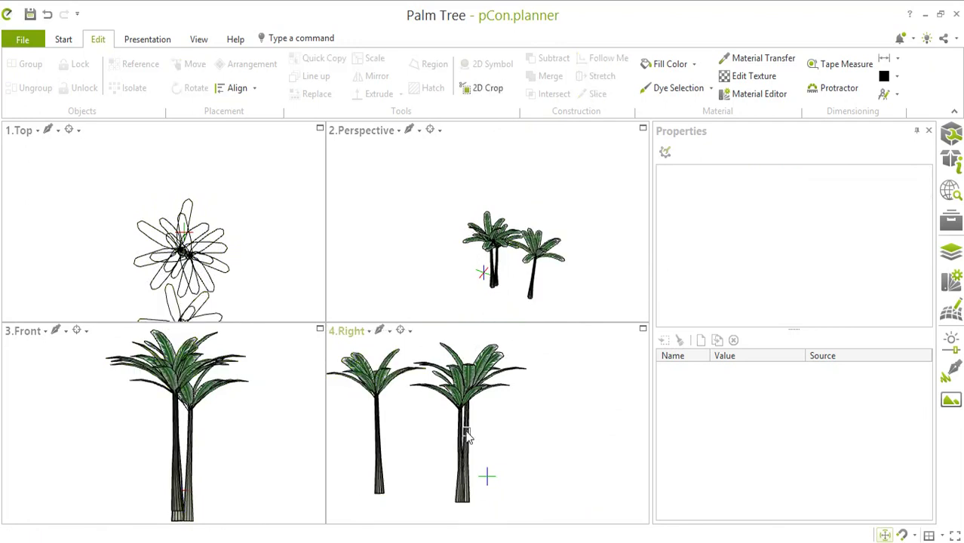
pyautogui.hotkey('ctrl', 'a')
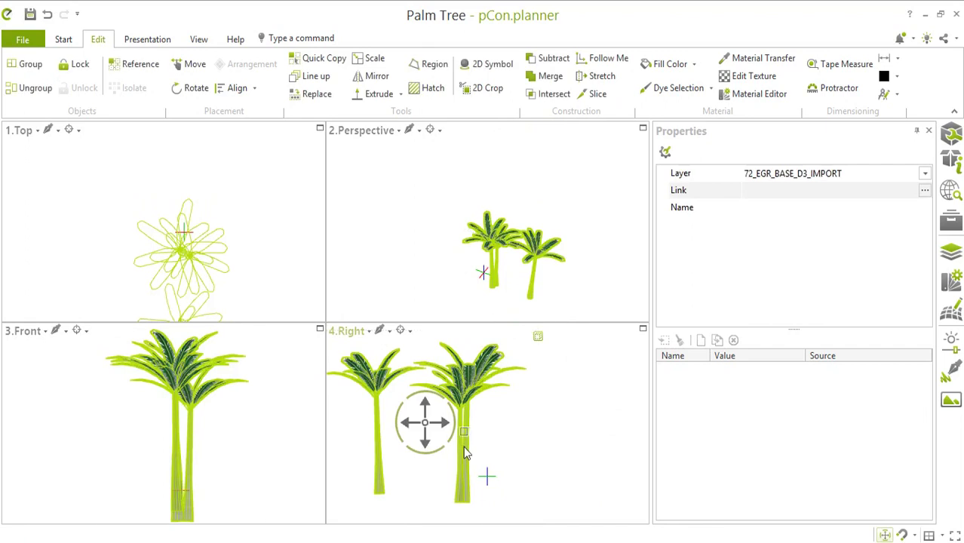
# Step: Select the right-hand palm, abandon a move, then open the palm group for editing
pyautogui.click(465, 452)
pyautogui.click(464, 460)
pyautogui.click(466, 468)
pyautogui.click(465, 467)
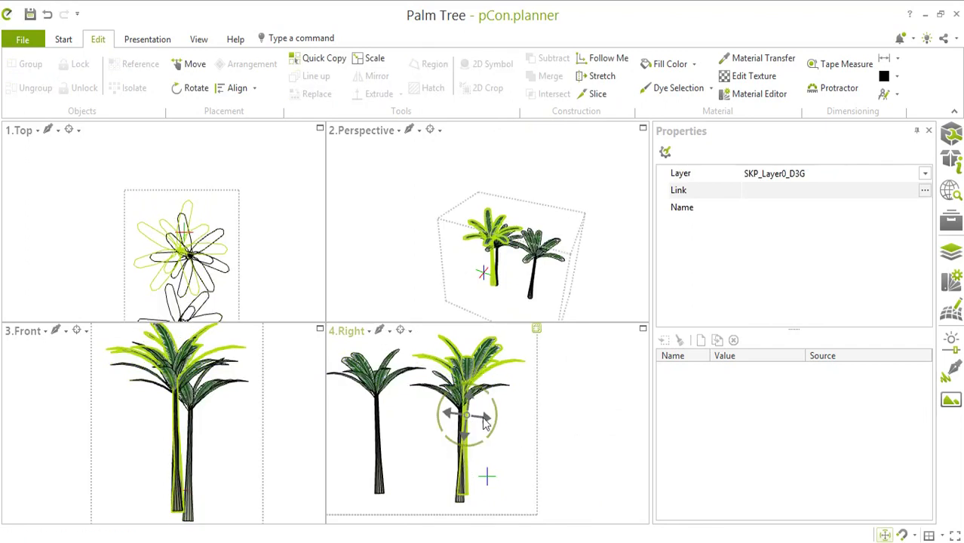
pyautogui.click(484, 423)
pyautogui.press('Escape')
pyautogui.click(540, 404)
pyautogui.click(464, 445)
pyautogui.rightClick(465, 445)
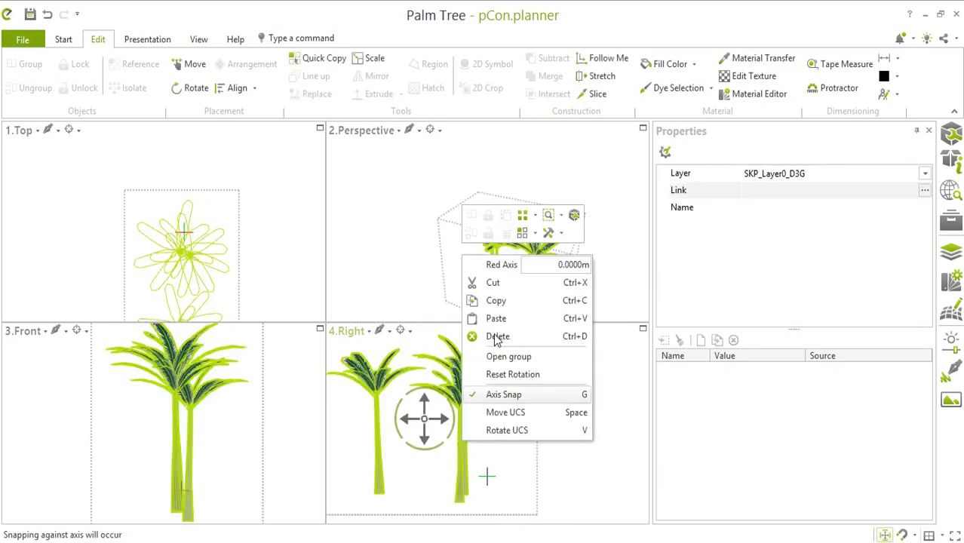
pyautogui.click(500, 359)
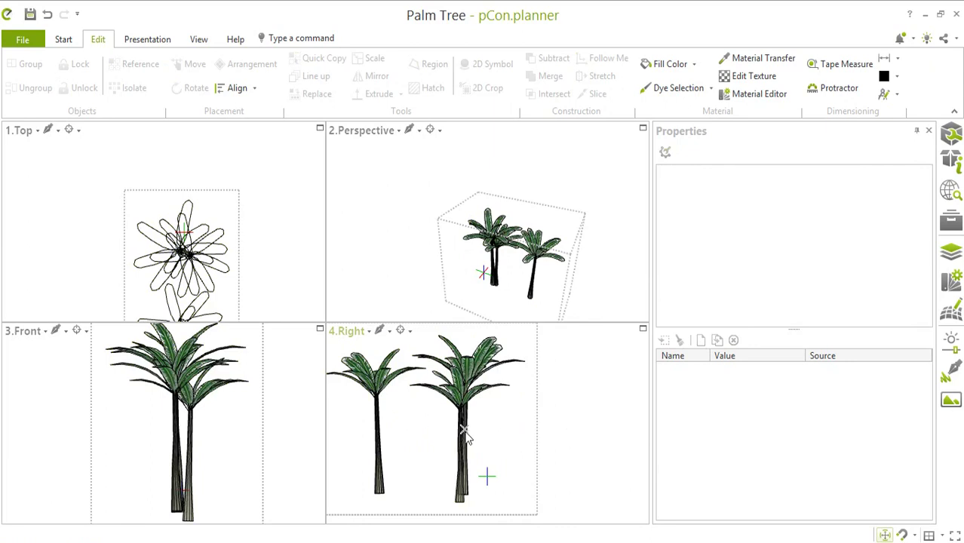
# Step: Move the right-hand palm so it sits exactly in line with the original
pyautogui.click(458, 503)
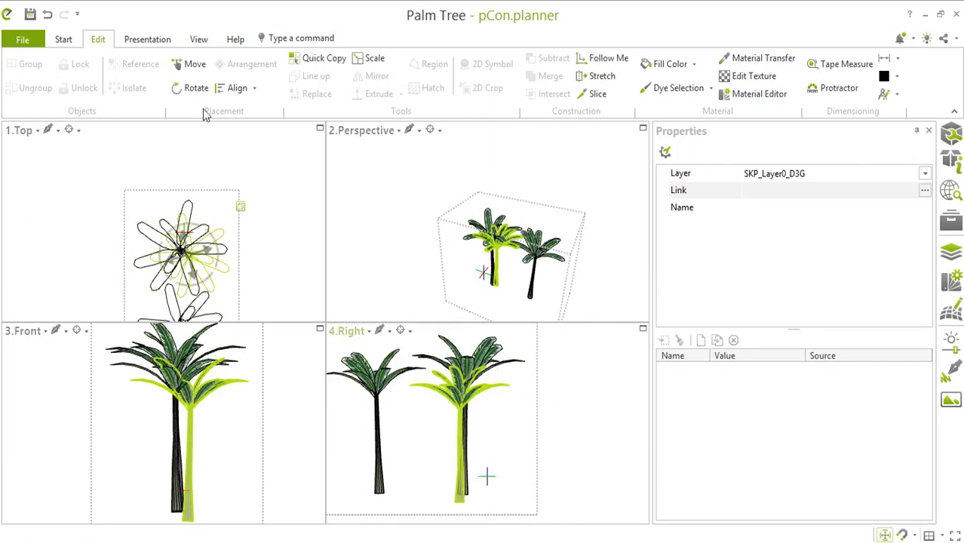
pyautogui.click(193, 66)
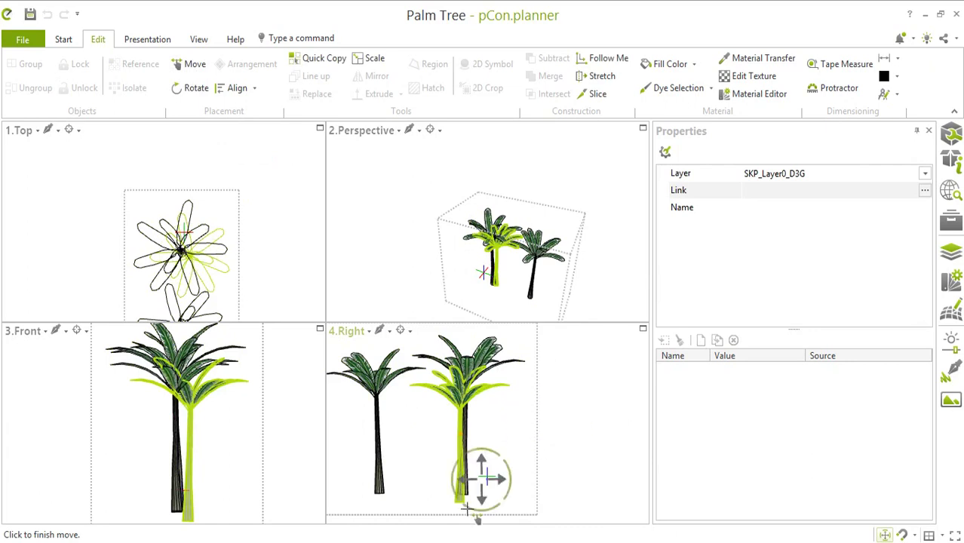
pyautogui.click(483, 497)
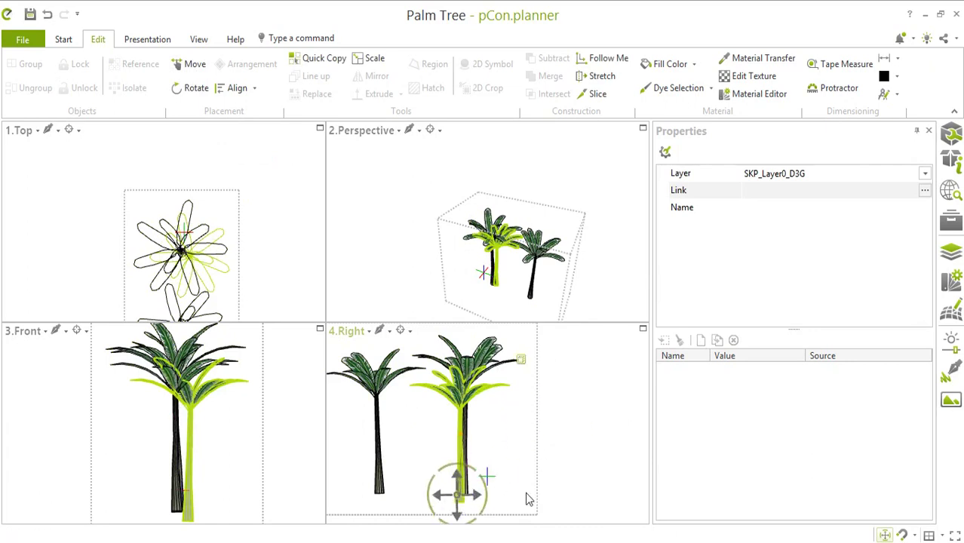
pyautogui.click(456, 494)
pyautogui.click(468, 390)
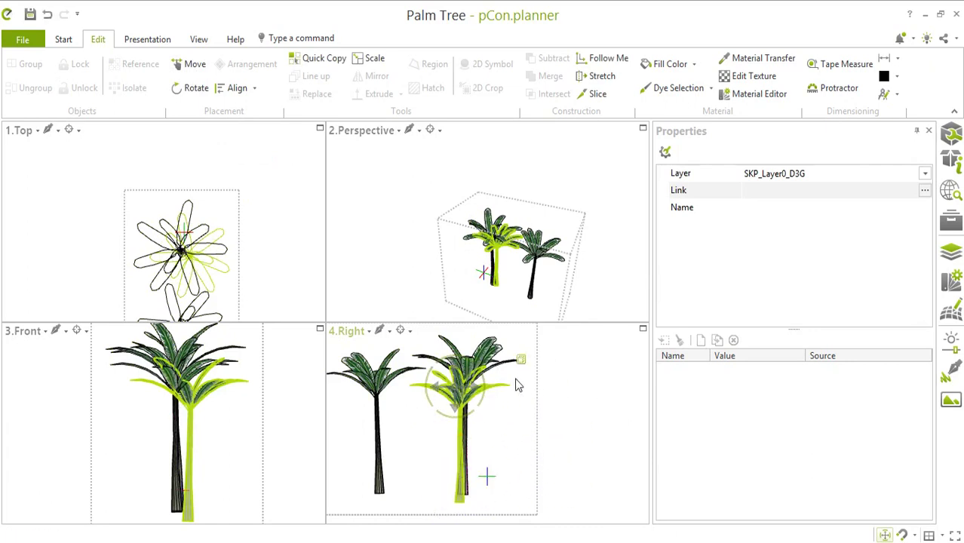
# Step: Check each palm's selection in turn, ending with the left palm tree selected
pyautogui.click(516, 375)
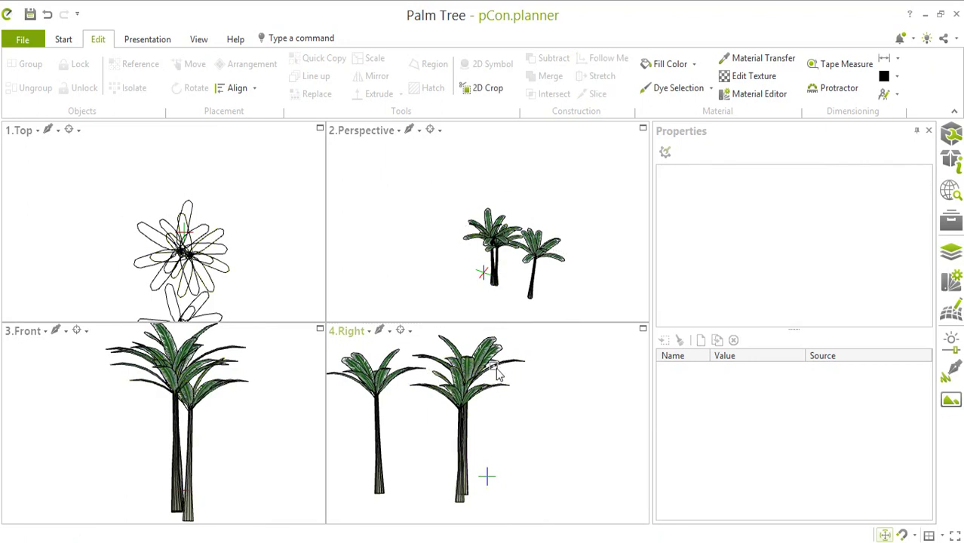
pyautogui.click(497, 366)
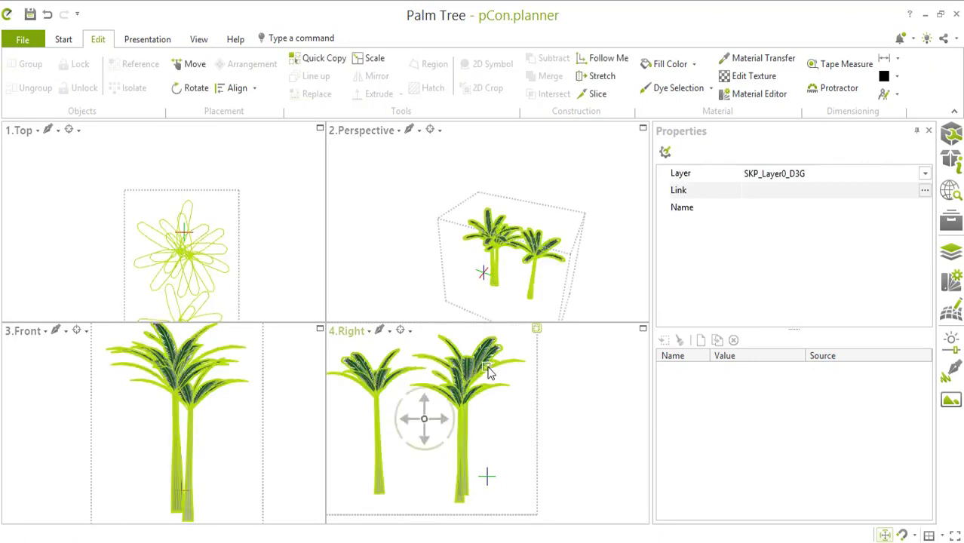
pyautogui.click(485, 395)
pyautogui.click(462, 492)
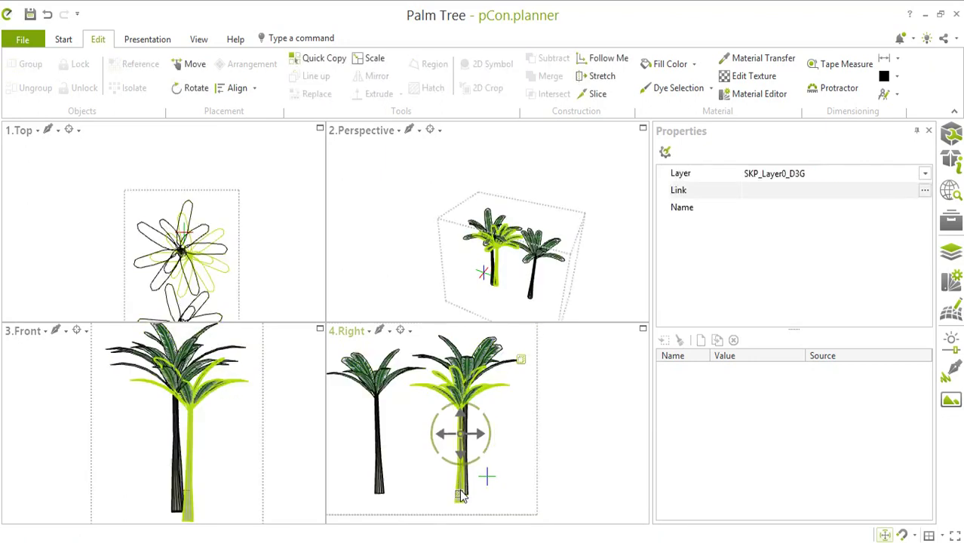
pyautogui.click(462, 489)
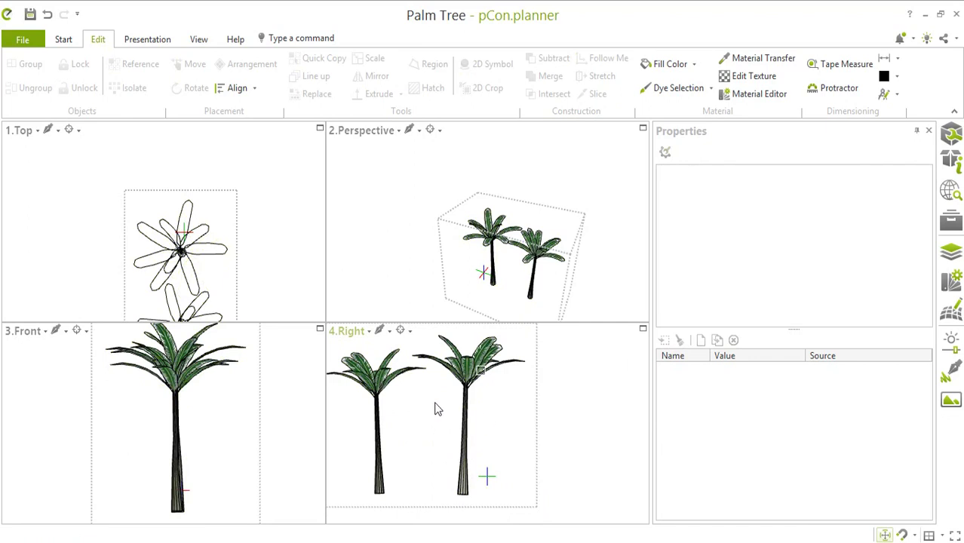
pyautogui.click(381, 388)
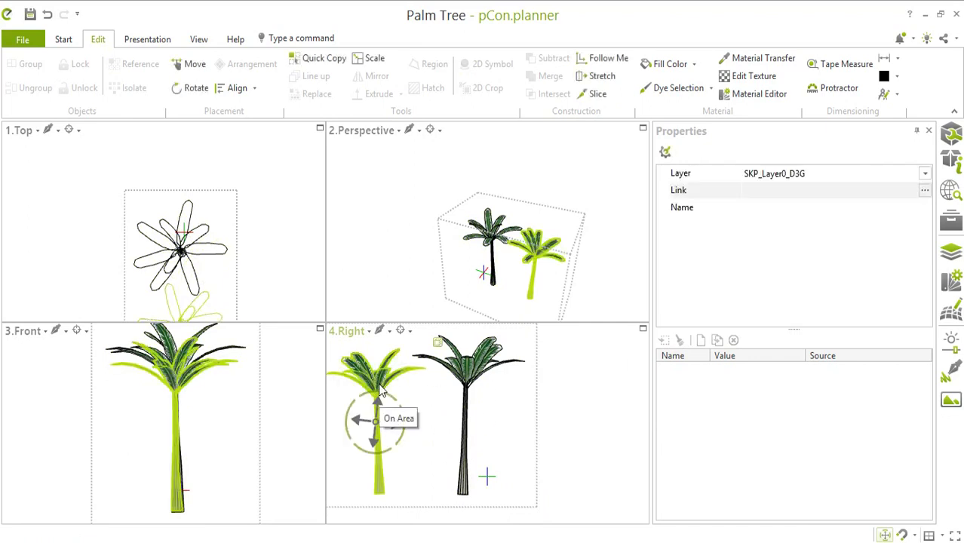
# Step: Delete the extra left palm tree and zoom the Right viewport to confirm it's gone
pyautogui.press('Delete')
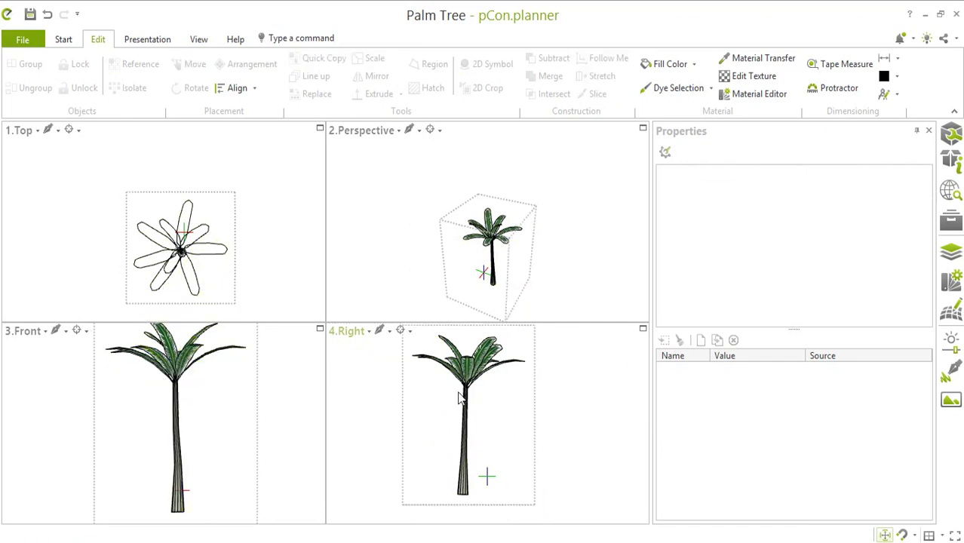
pyautogui.scroll(3, 468, 392)
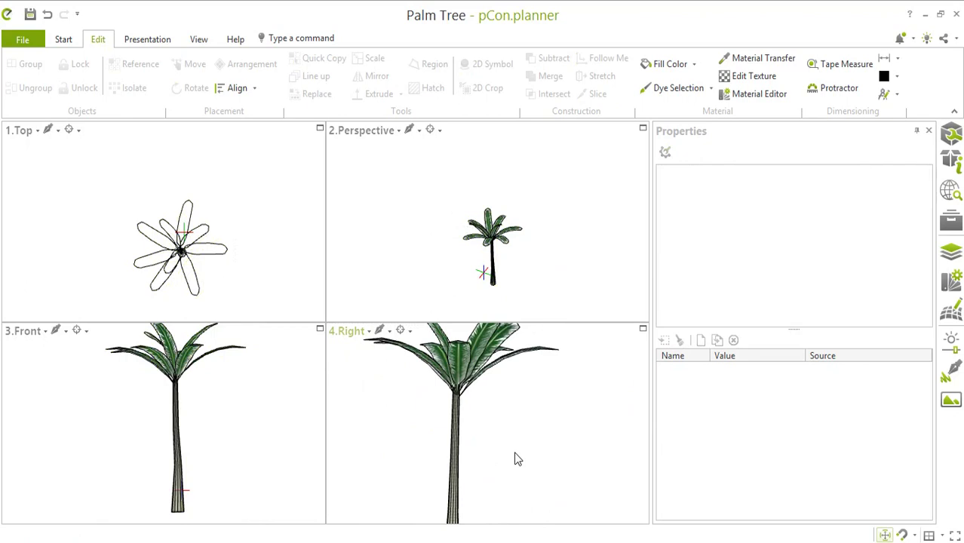
pyautogui.scroll(-2, 588, 413)
pyautogui.scroll(-2, 587, 417)
pyautogui.scroll(1, 538, 445)
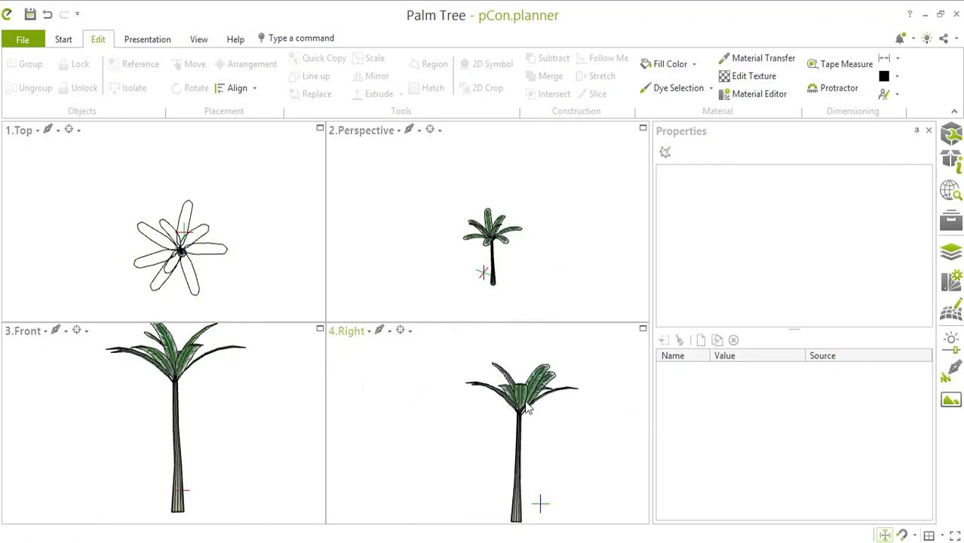
pyautogui.scroll(2, 538, 445)
pyautogui.scroll(1, 538, 445)
pyautogui.scroll(-1, 538, 445)
pyautogui.scroll(-2, 542, 462)
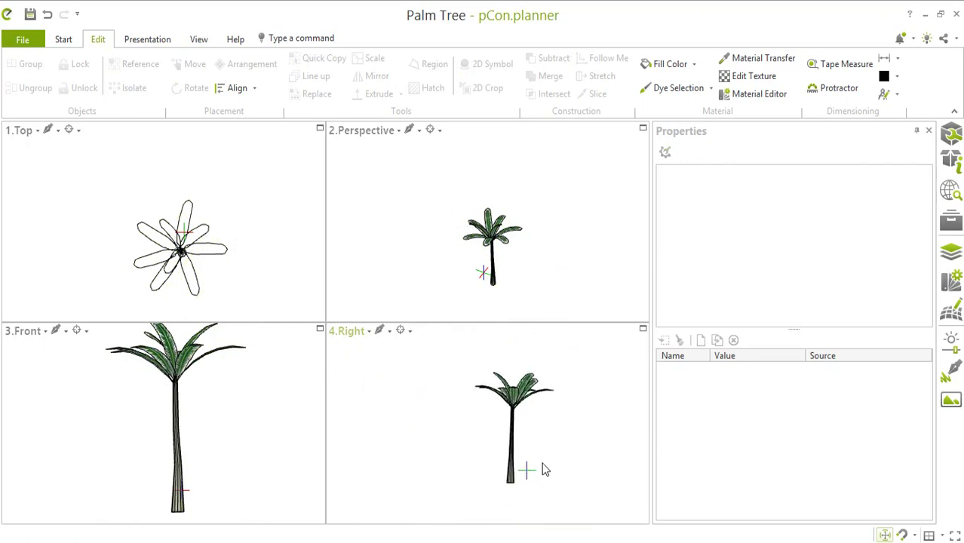
pyautogui.scroll(1, 542, 463)
pyautogui.scroll(-1, 523, 441)
pyautogui.scroll(3, 513, 448)
pyautogui.scroll(-2, 506, 452)
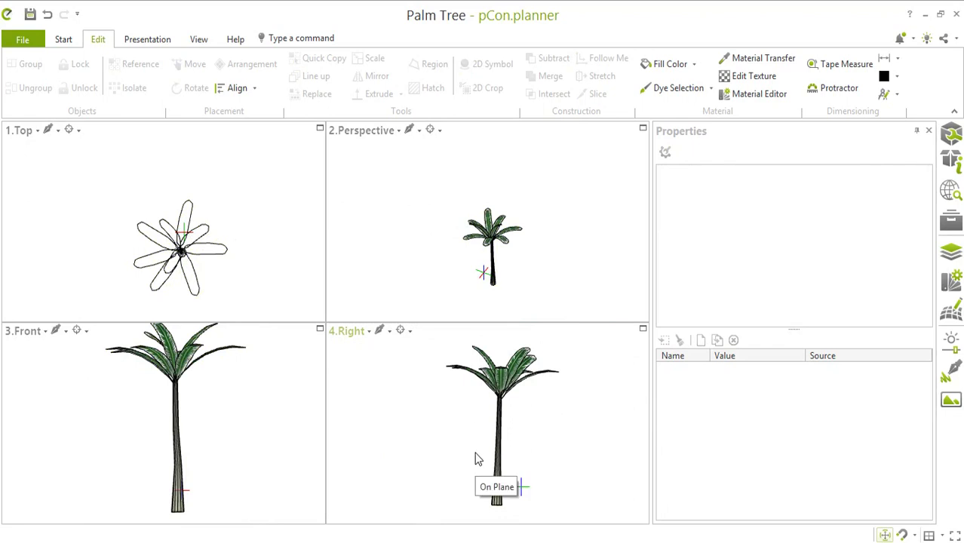
# Step: Inspect the single remaining palm tree in the Right viewport, panning its side view
pyautogui.scroll(-2, 477, 455)
pyautogui.scroll(2, 496, 456)
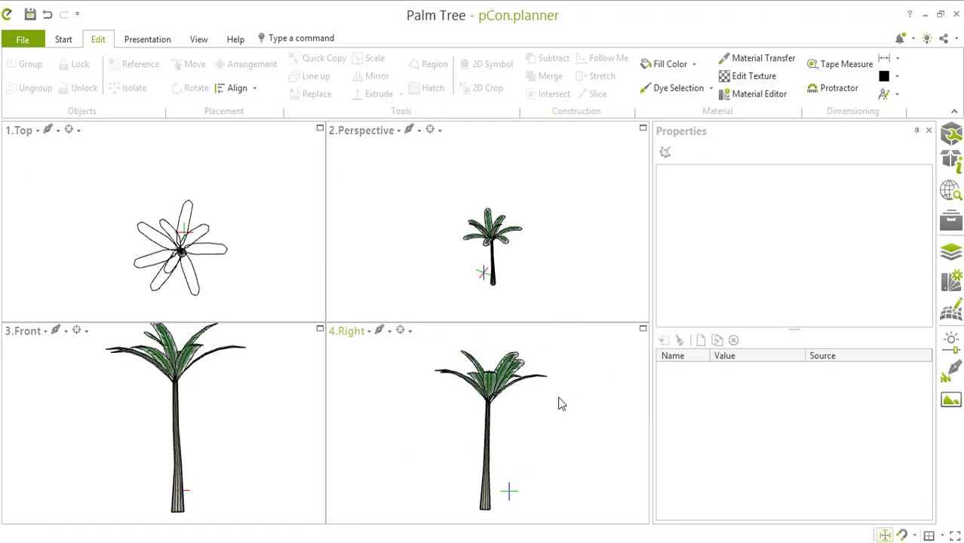
pyautogui.scroll(-2, 564, 363)
pyautogui.scroll(2, 476, 396)
pyautogui.scroll(-2, 592, 371)
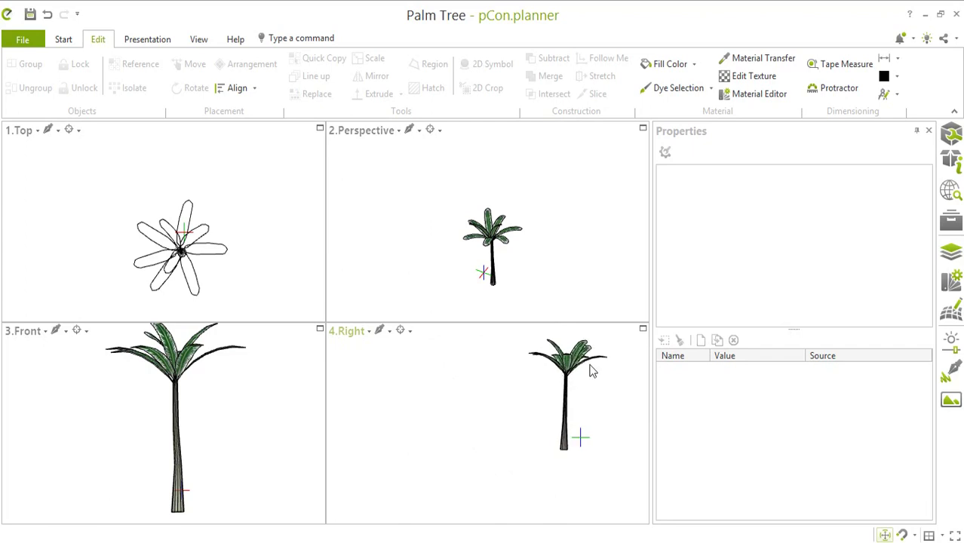
pyautogui.scroll(-1, 625, 348)
pyautogui.scroll(2, 625, 348)
pyautogui.scroll(-1, 539, 486)
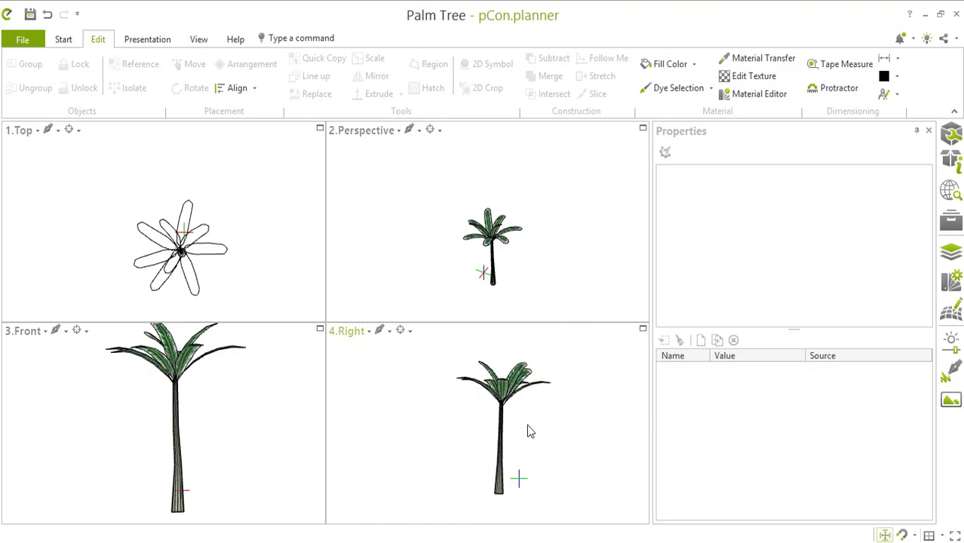
pyautogui.scroll(-1, 541, 407)
pyautogui.scroll(-1, 539, 431)
pyautogui.scroll(3, 590, 371)
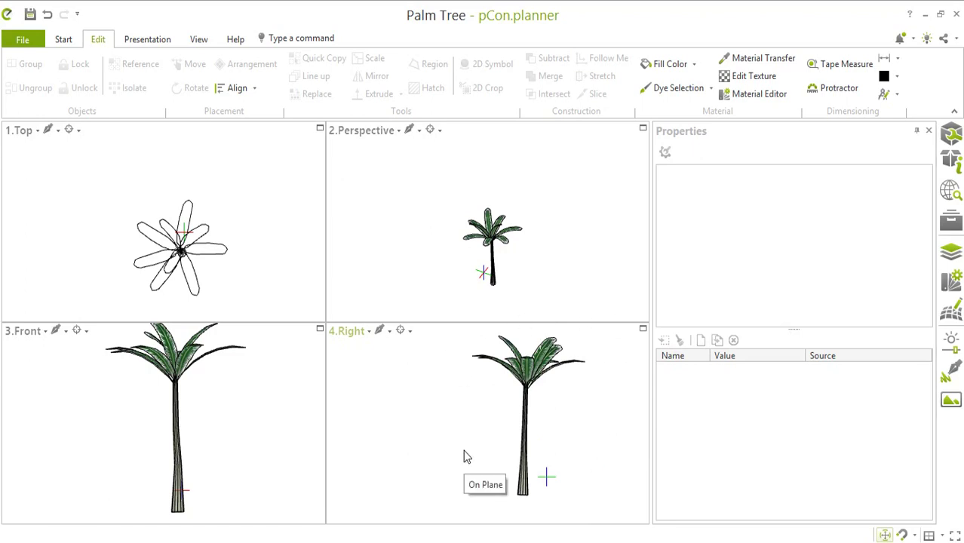
pyautogui.scroll(-1, 450, 386)
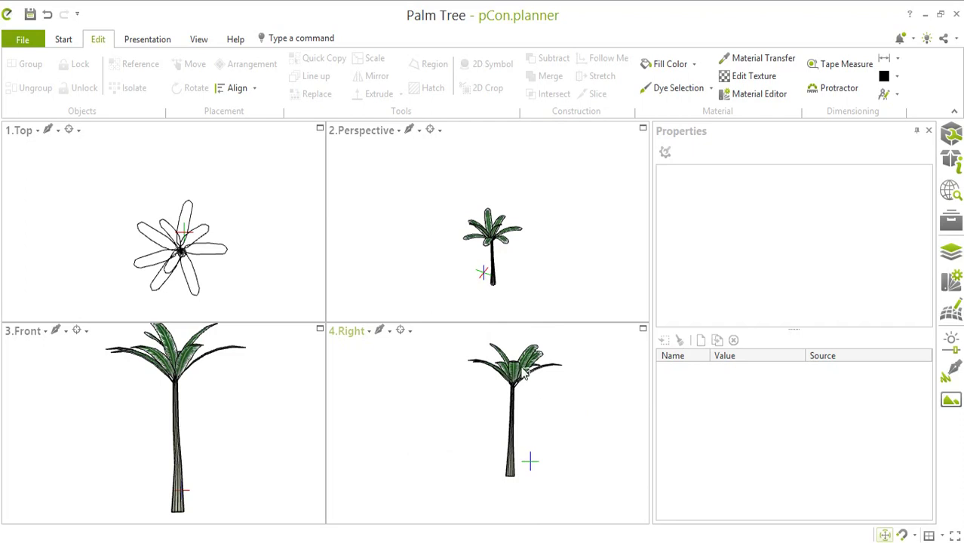
pyautogui.click(530, 364)
pyautogui.rightClick(532, 371)
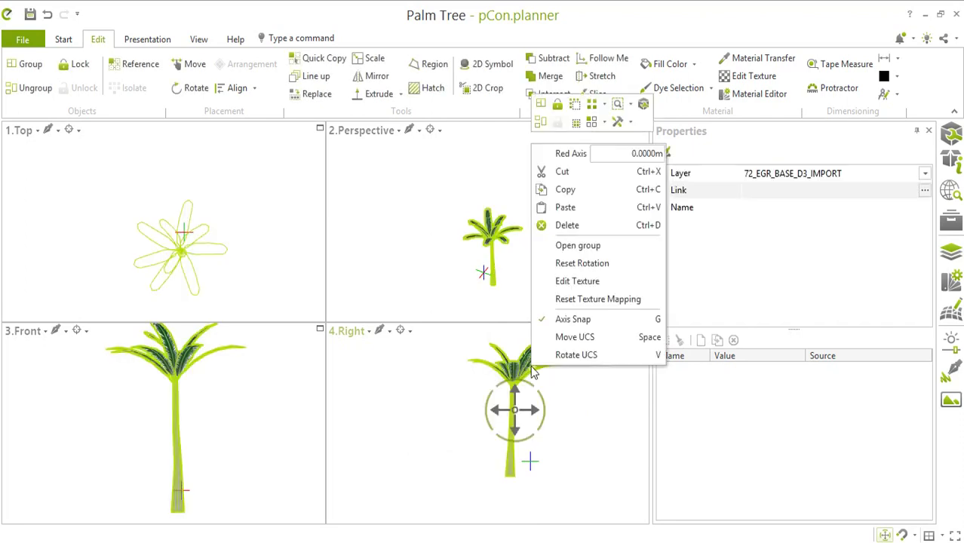
pyautogui.click(581, 299)
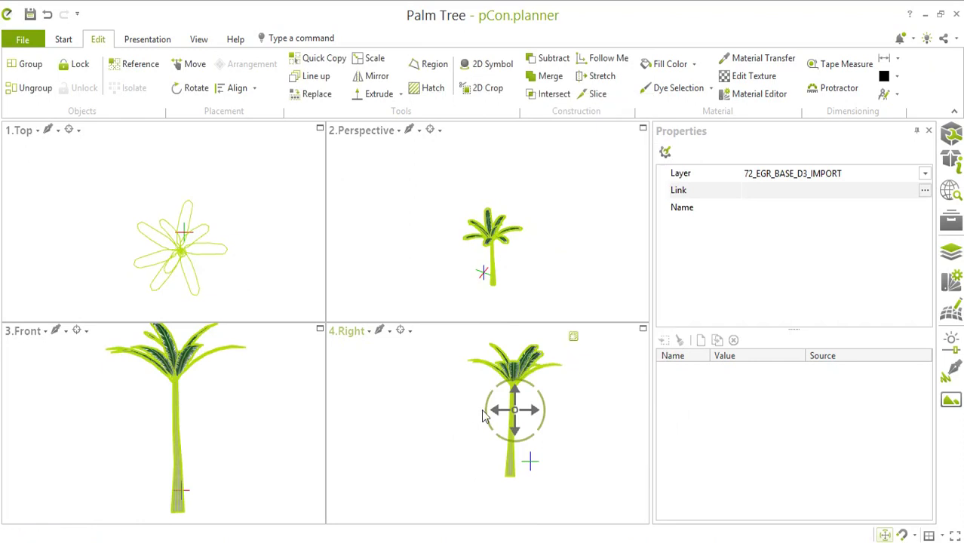
pyautogui.click(535, 401)
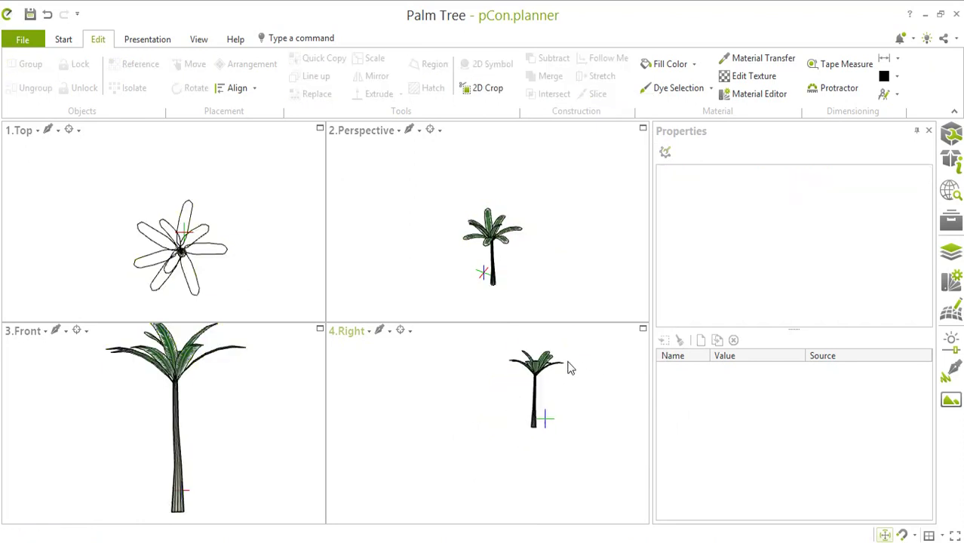
pyautogui.moveTo(581, 369); pyautogui.dragTo(565, 375, button='middle')
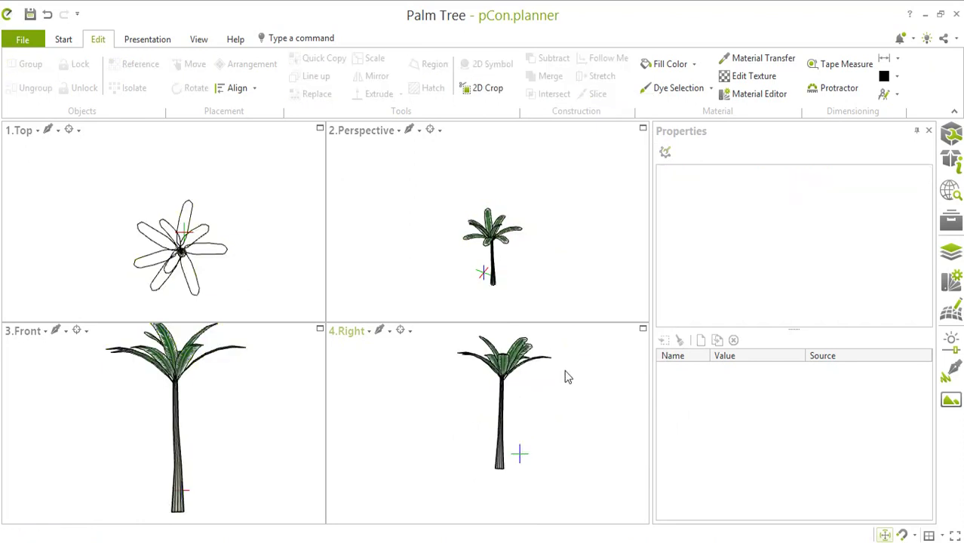
pyautogui.click(501, 374)
# Step: Export the geometry as 3D Studio file 'Palm Tree' into the 3ds Files folder at Medium detail
pyautogui.click(19, 46)
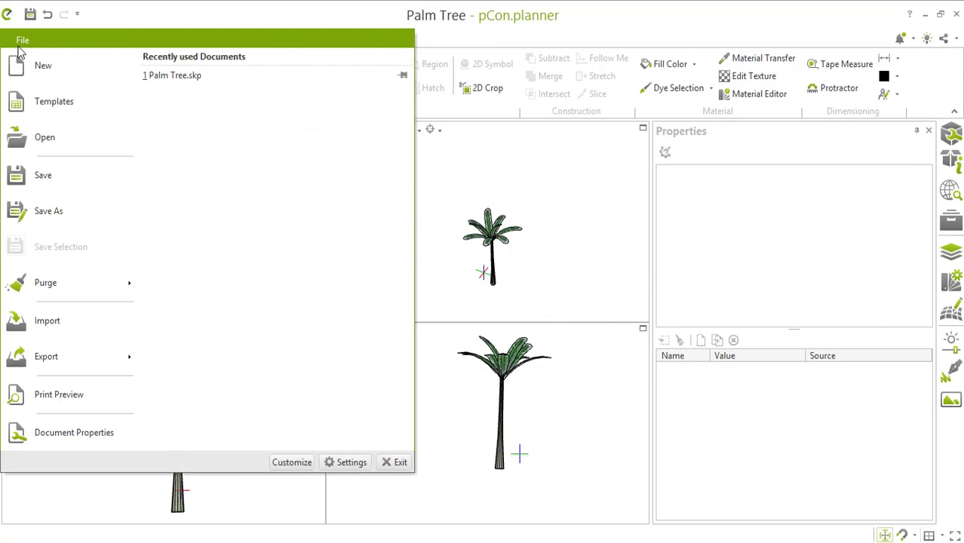
pyautogui.click(51, 361)
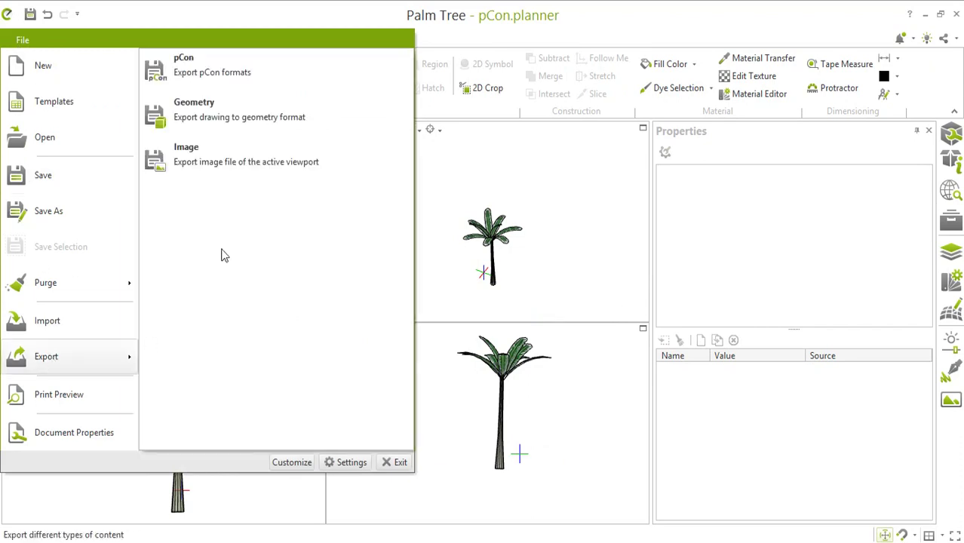
pyautogui.click(206, 124)
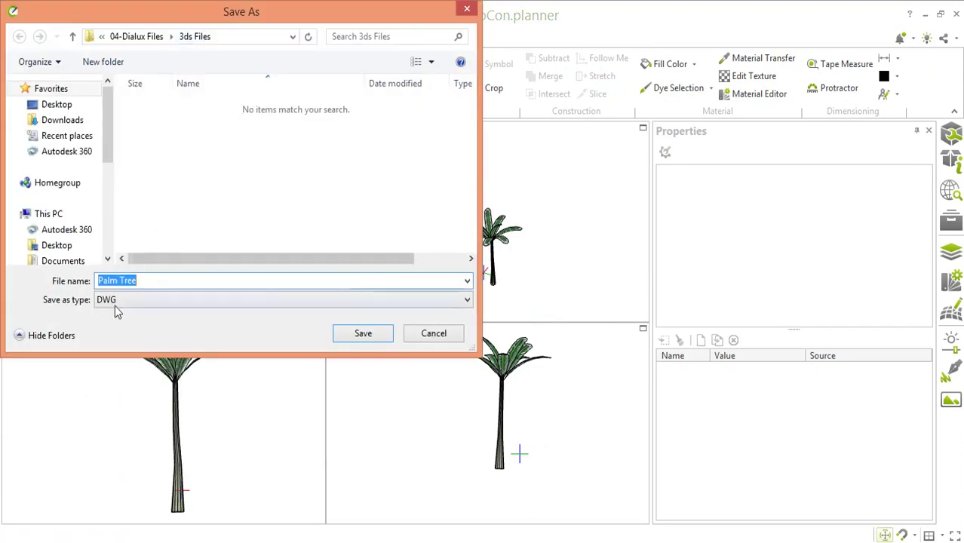
pyautogui.click(136, 300)
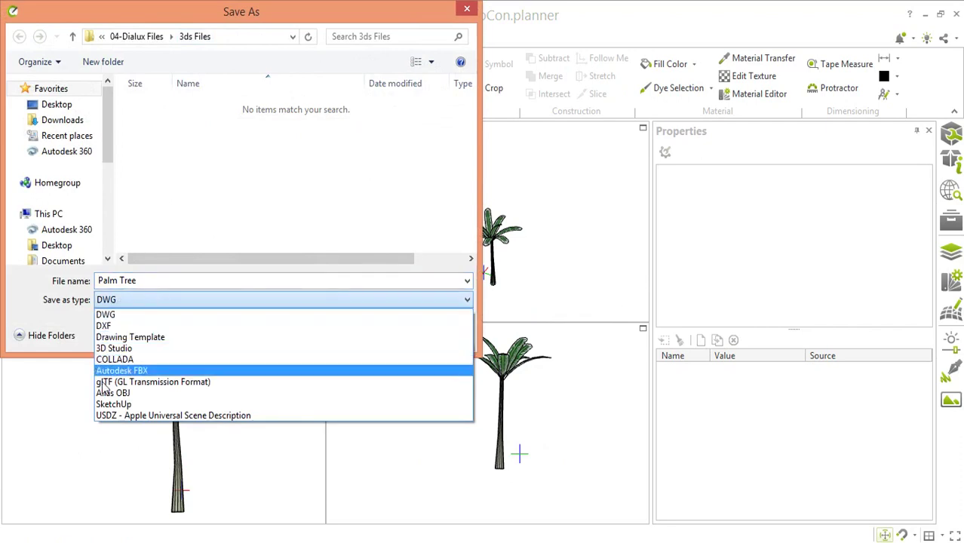
pyautogui.click(120, 347)
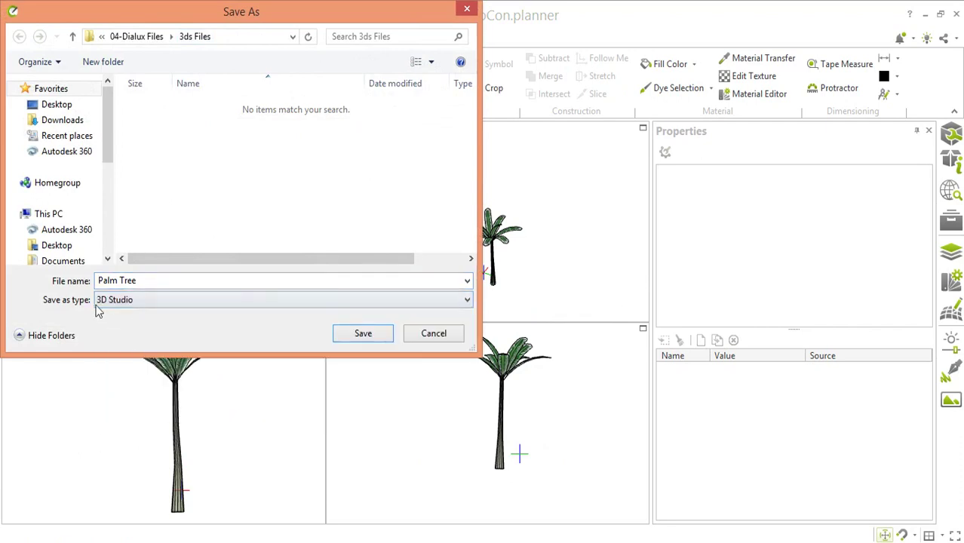
pyautogui.click(364, 334)
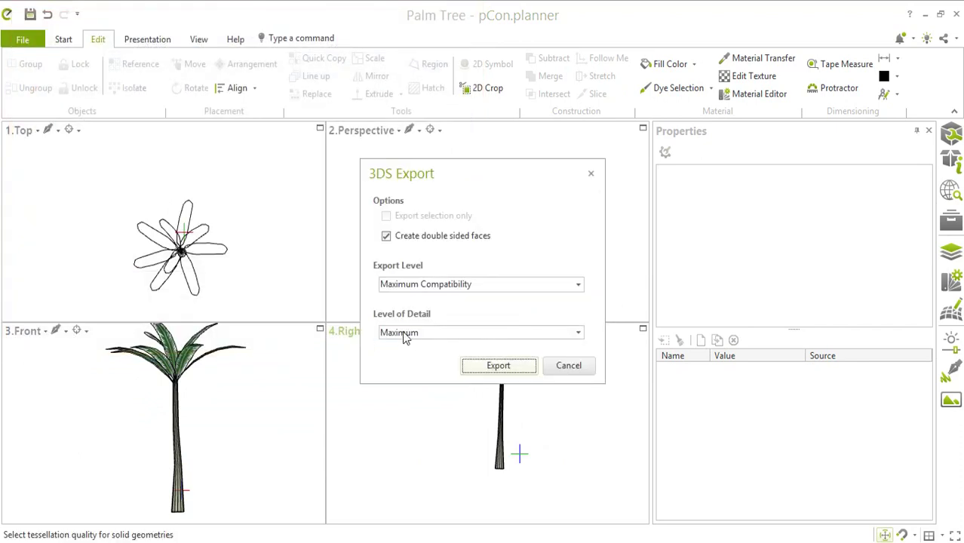
pyautogui.click(405, 335)
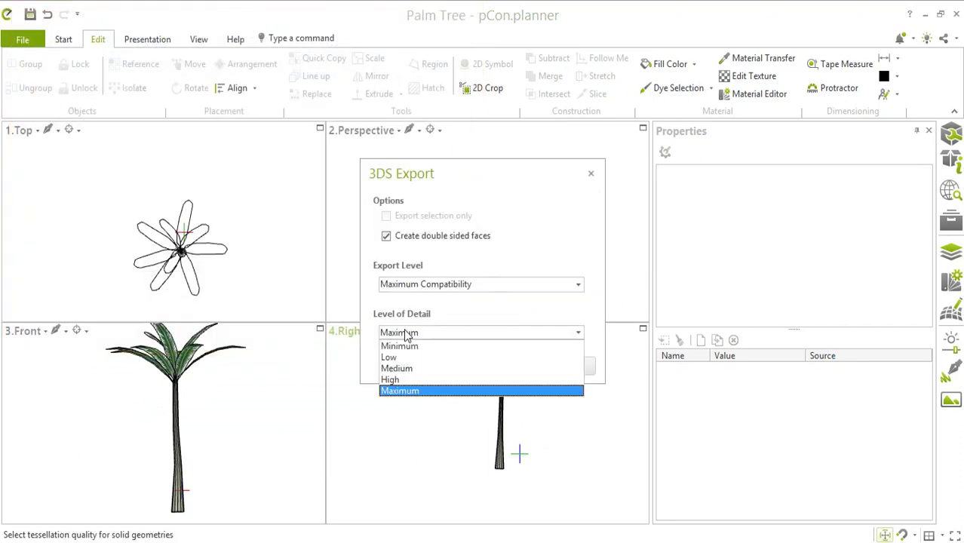
pyautogui.click(408, 369)
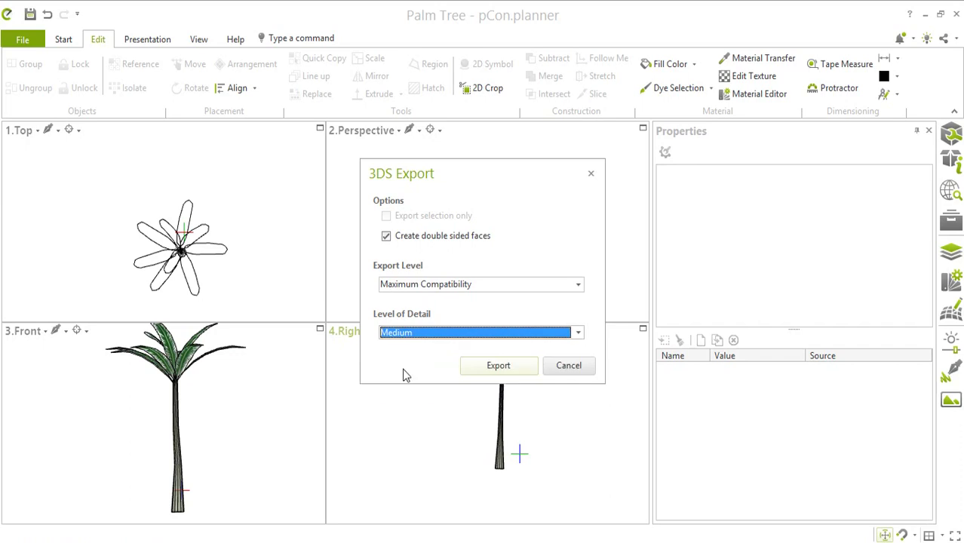
pyautogui.click(488, 370)
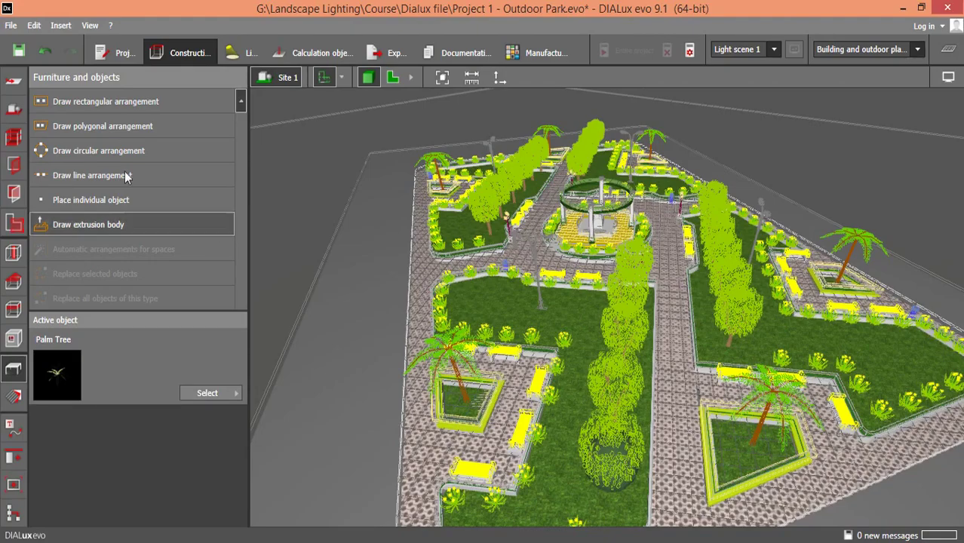
# Step: Import the Palm Tree 3DS file from the 3ds Files folder as furniture, creating Palm Tree 2
pyautogui.click(12, 29)
pyautogui.moveTo(33, 133)
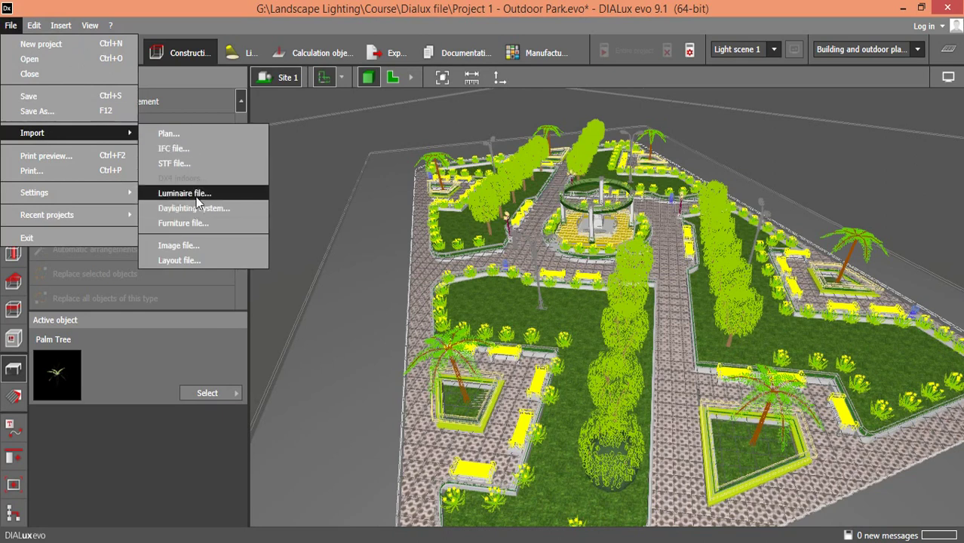
pyautogui.click(195, 223)
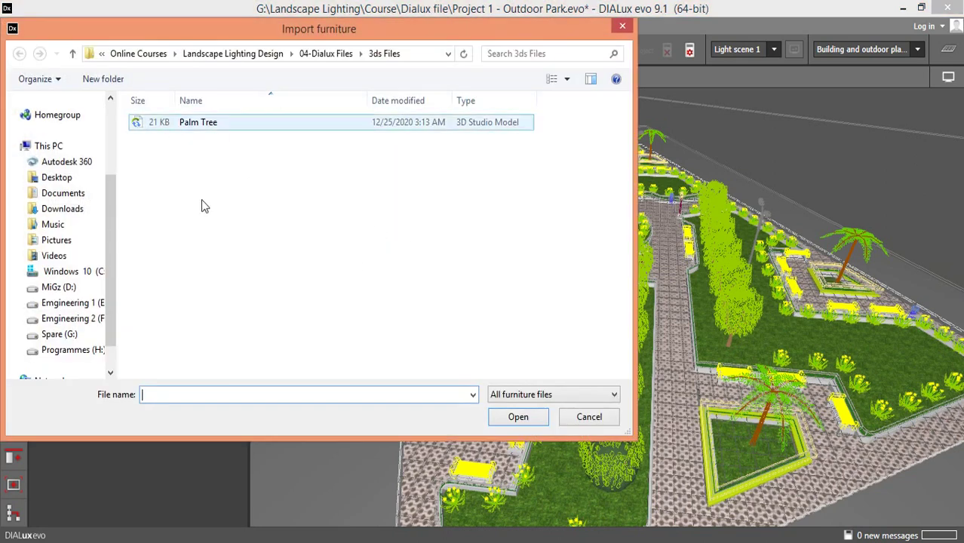
pyautogui.click(541, 394)
pyautogui.click(521, 429)
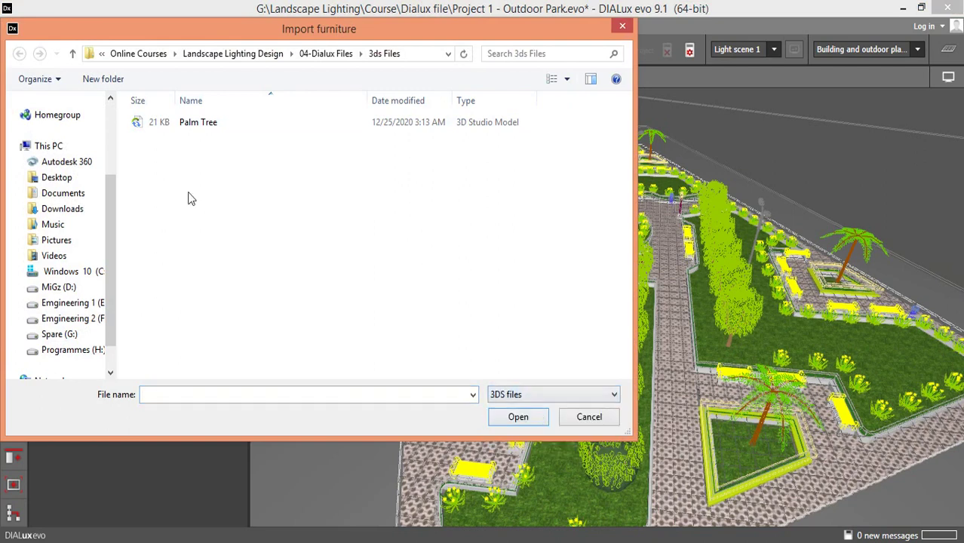
pyautogui.doubleClick(213, 127)
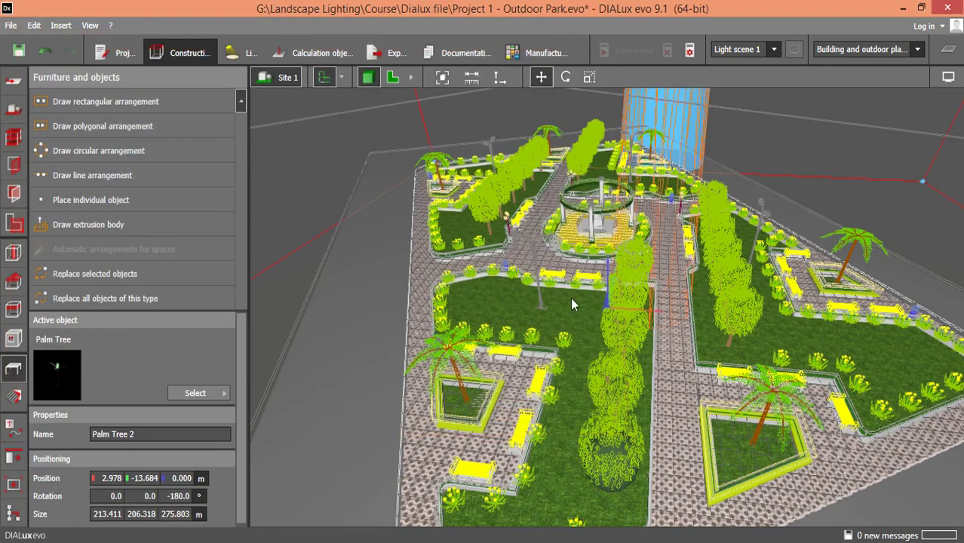
# Step: Resize Palm Tree 2 to 10 m tall, 3 m deep and 3 m wide
pyautogui.scroll(-10, 500, 318)
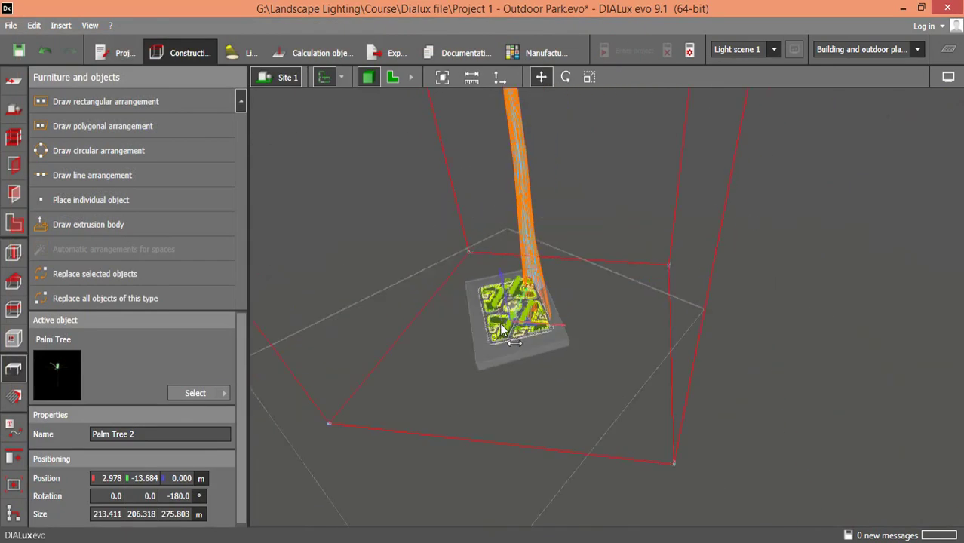
pyautogui.scroll(2, 532, 308)
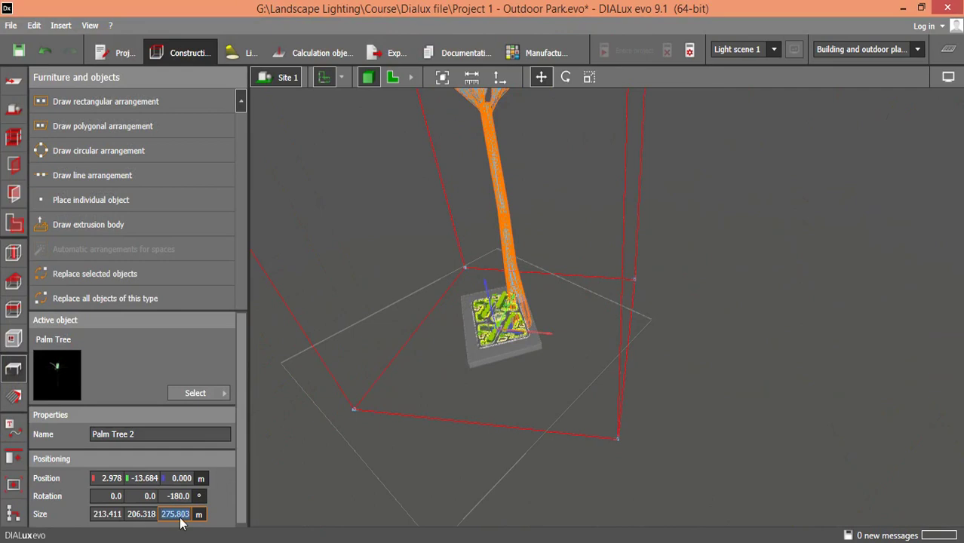
pyautogui.write('10')
pyautogui.press('Return')
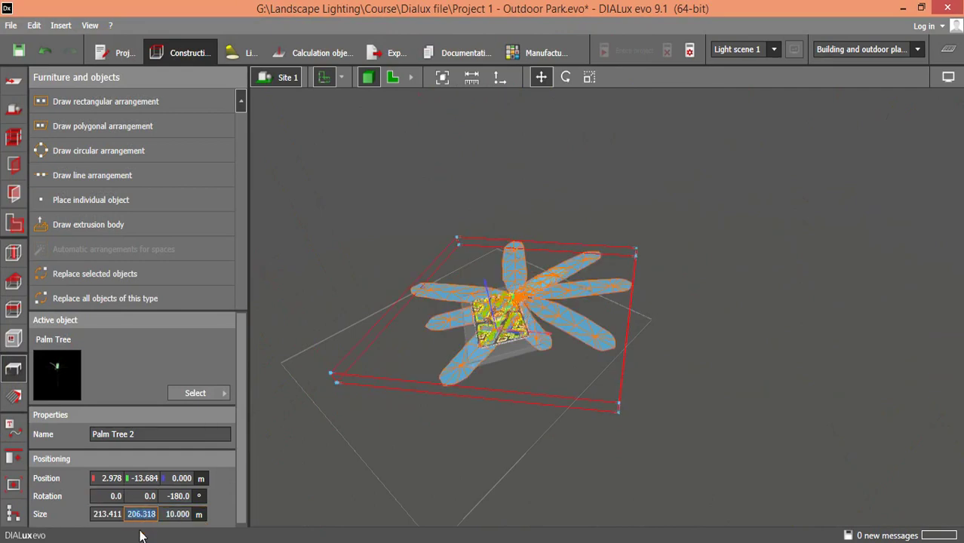
pyautogui.write('3')
pyautogui.press('Return')
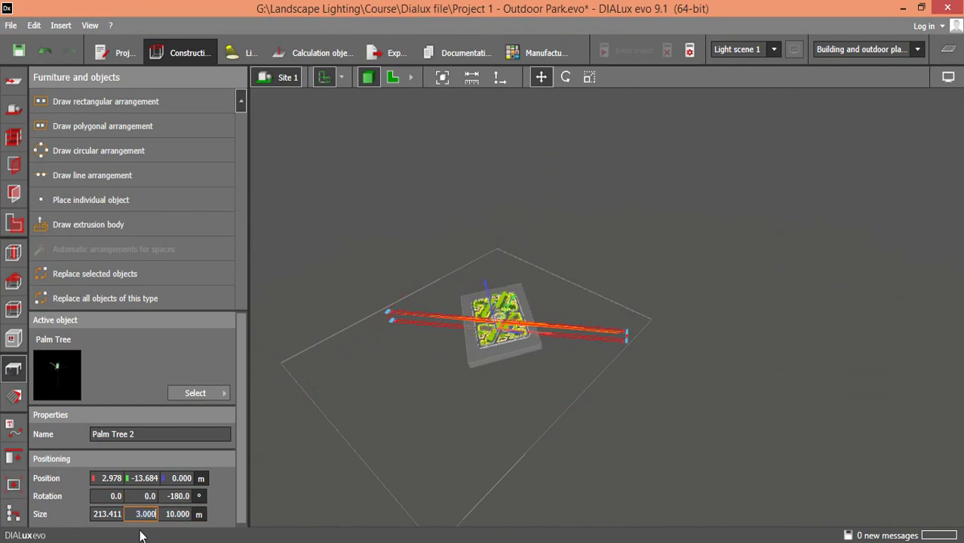
pyautogui.write('3')
pyautogui.press('Return')
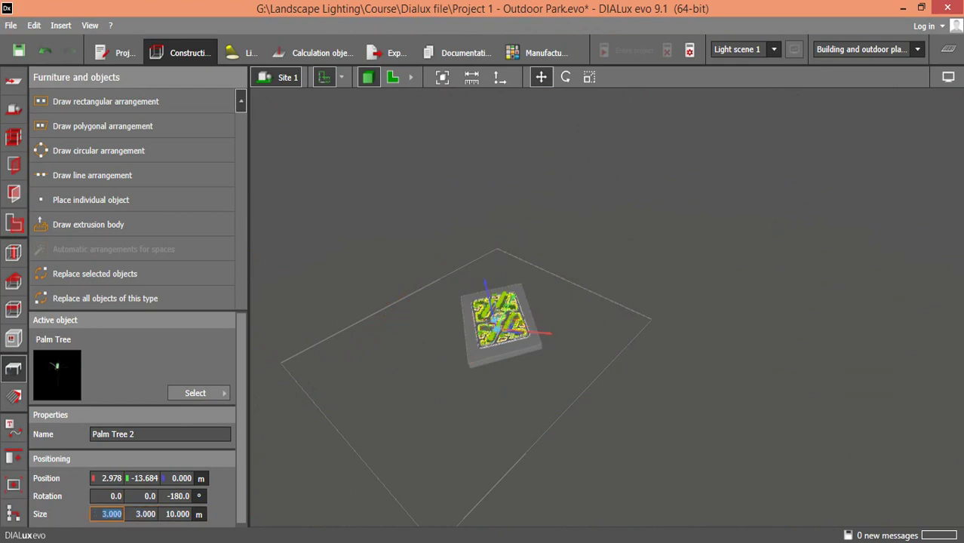
# Step: In the 2D plan, move the palm tree into the planter
pyautogui.click(391, 84)
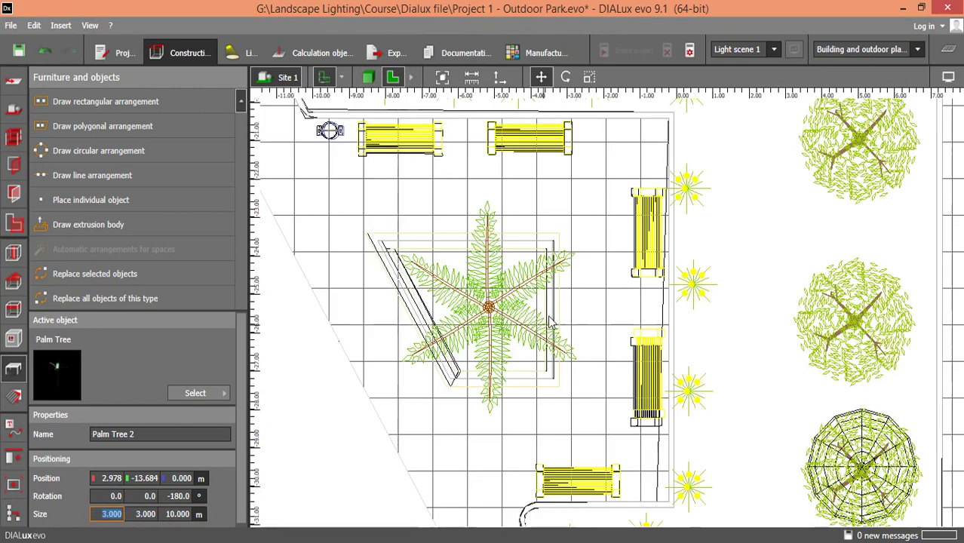
pyautogui.scroll(-2, 460, 368)
pyautogui.scroll(-2, 459, 369)
pyautogui.scroll(2, 543, 262)
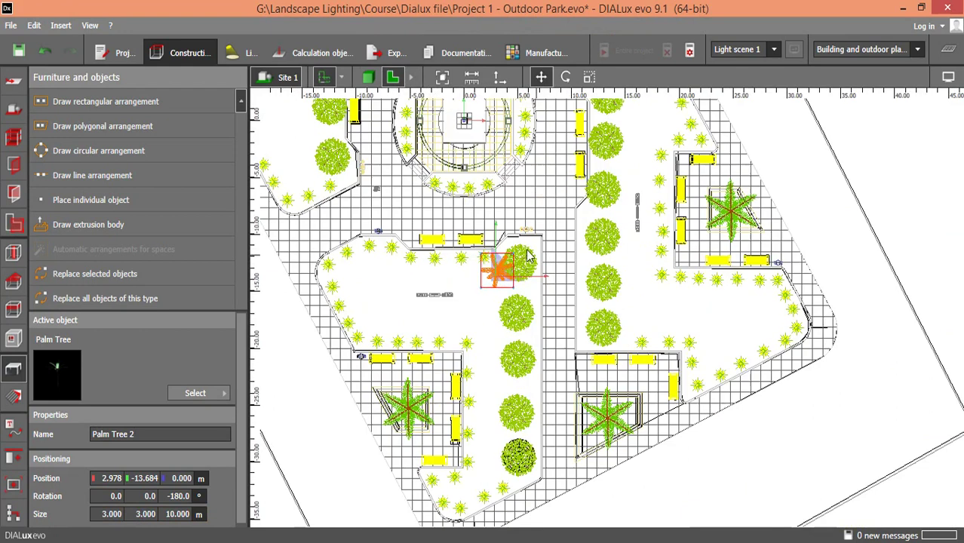
pyautogui.moveTo(507, 281); pyautogui.dragTo(418, 410)
pyautogui.scroll(3, 411, 412)
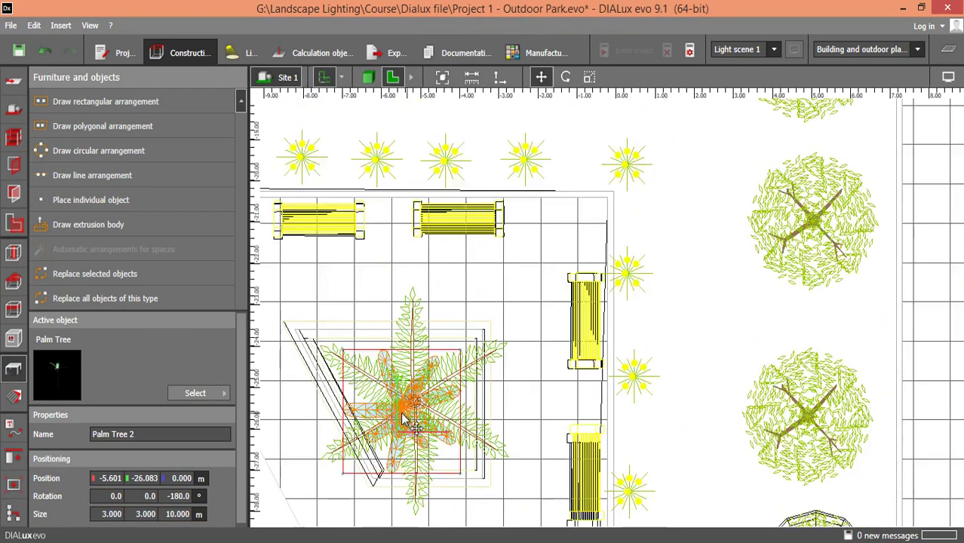
pyautogui.scroll(2, 411, 408)
pyautogui.press('Escape')
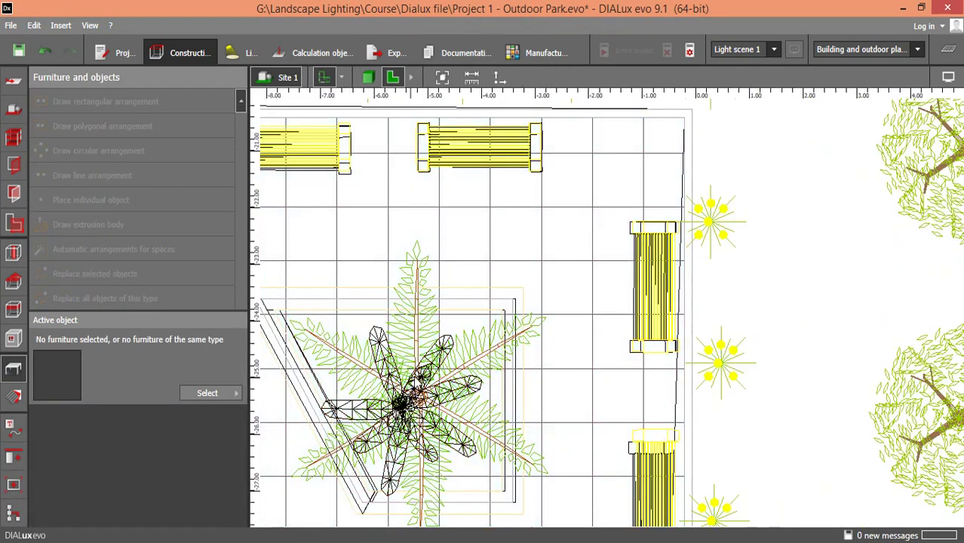
pyautogui.click(414, 384)
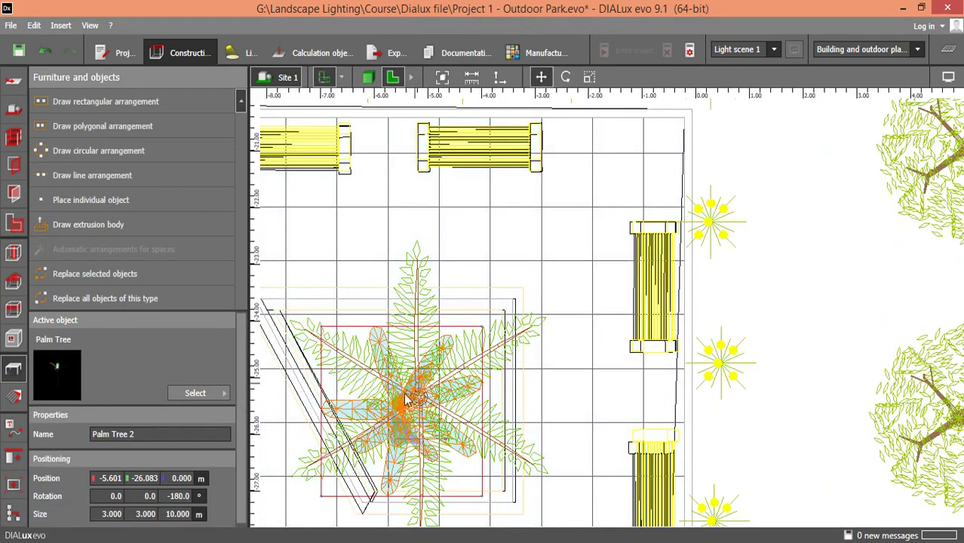
pyautogui.moveTo(405, 396); pyautogui.dragTo(425, 426)
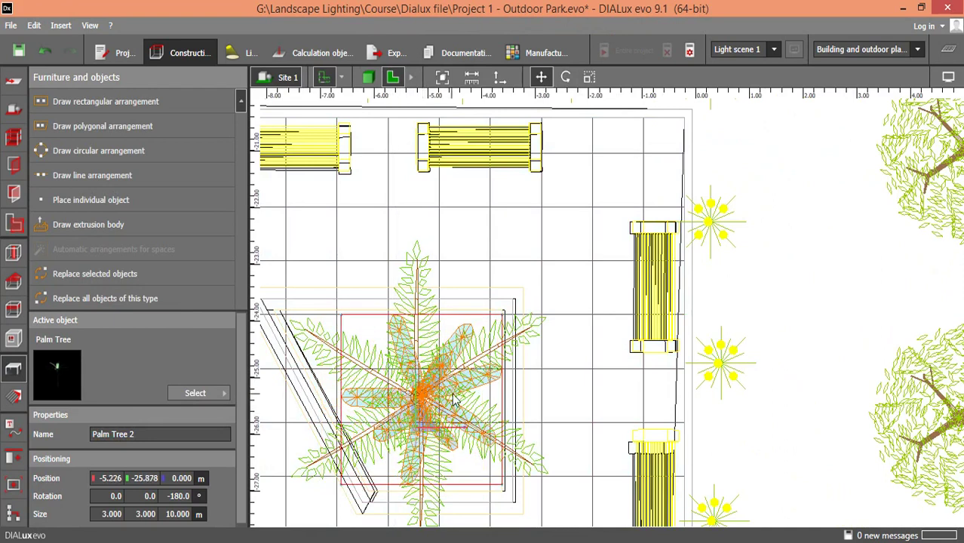
# Step: Scale the palm tree's width up to 5.800 m
pyautogui.rightClick(453, 401)
pyautogui.click(507, 198)
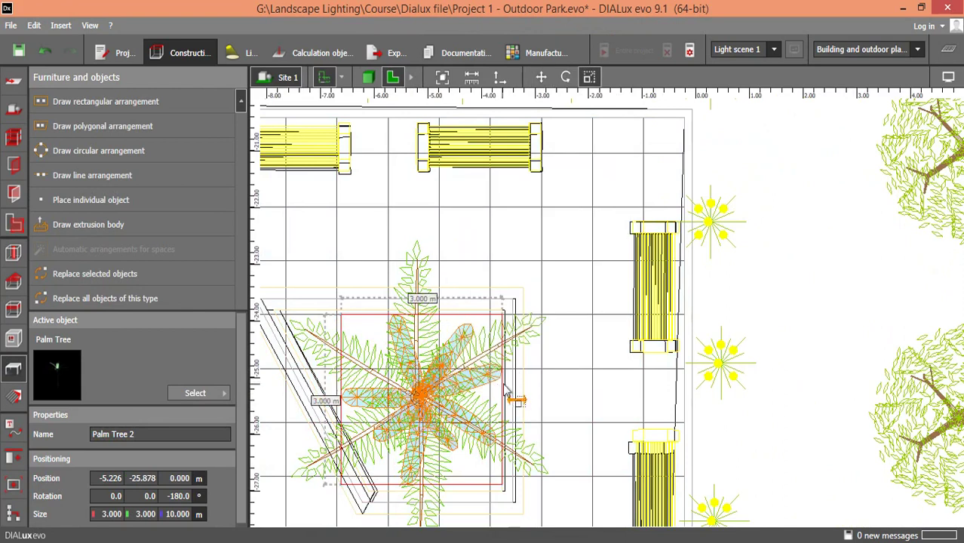
pyautogui.scroll(-2, 411, 391)
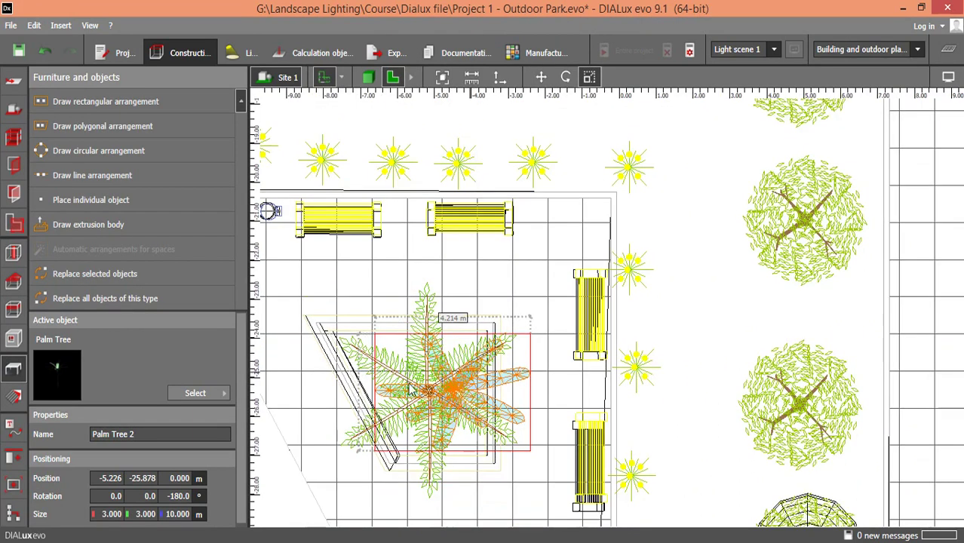
pyautogui.click(377, 392)
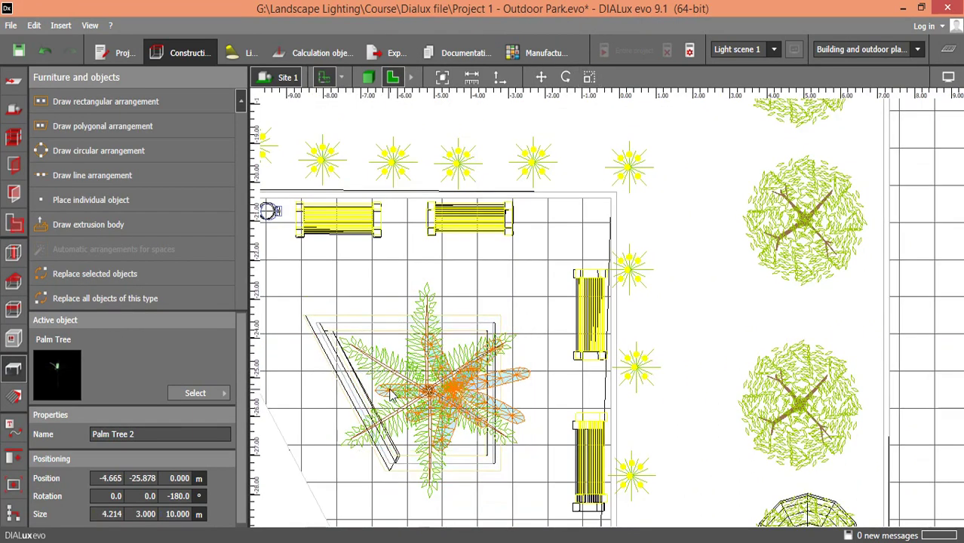
pyautogui.rightClick(443, 384)
pyautogui.click(473, 182)
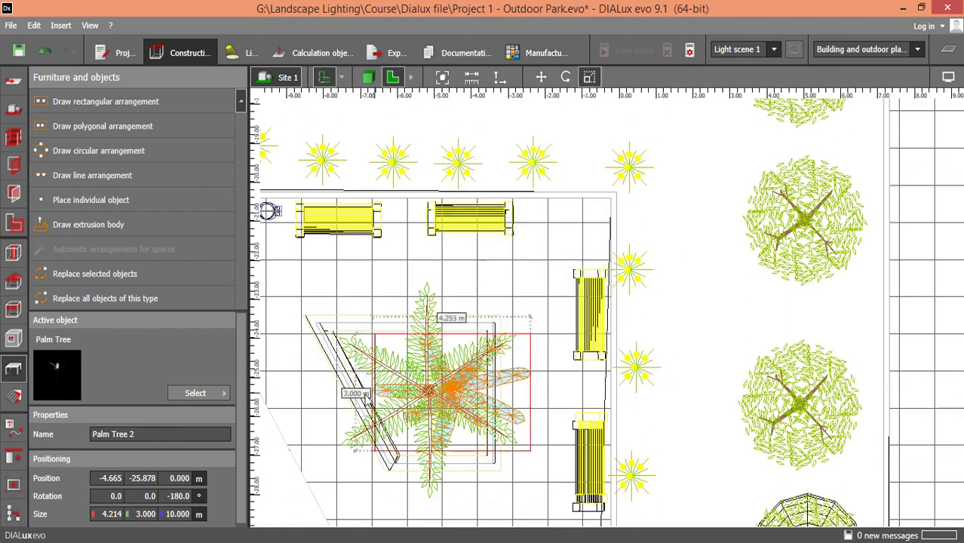
pyautogui.click(450, 325)
pyautogui.write('5.800')
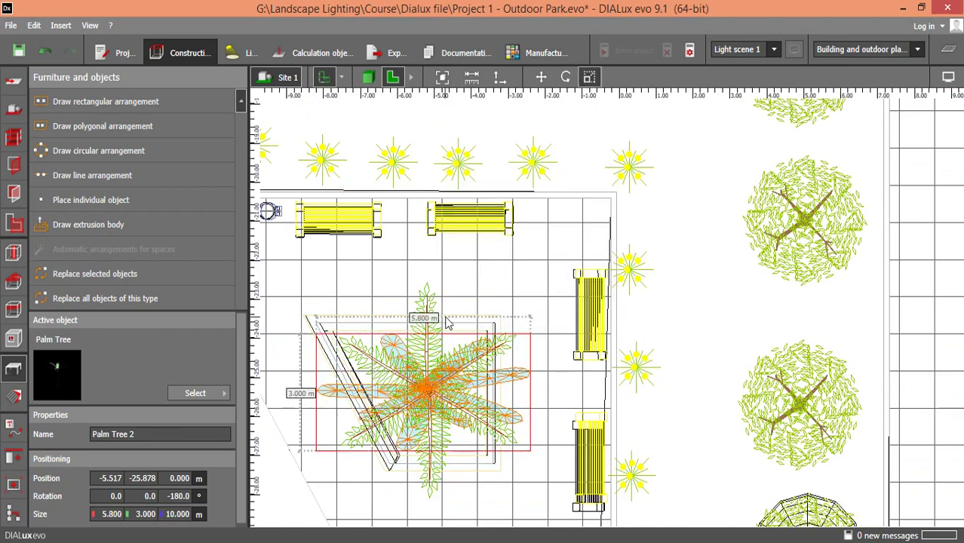
# Step: Rotate the palm tree within the planter, leaving the planter at 5.285 × 4.000 m
pyautogui.click(565, 77)
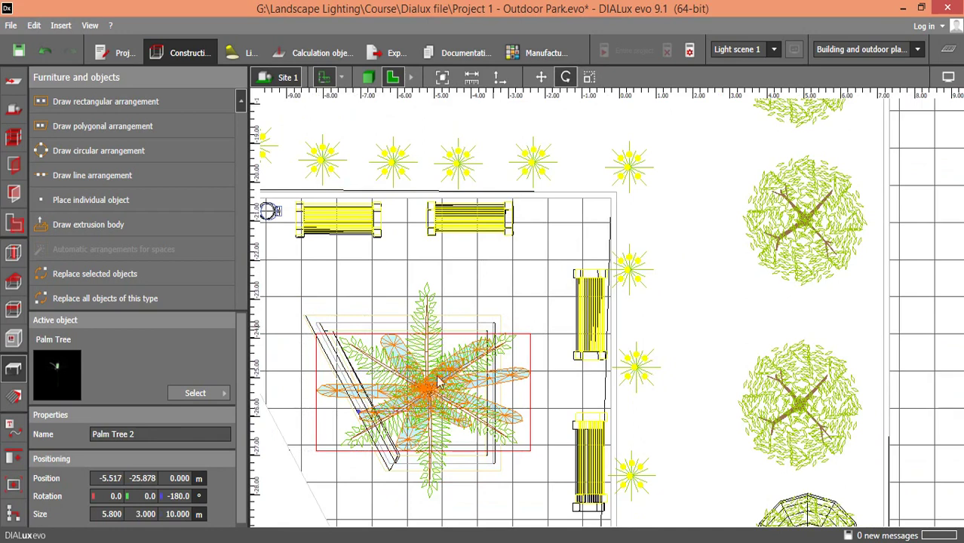
pyautogui.moveTo(361, 423)
pyautogui.mouseDown()
pyautogui.moveTo(363, 455)
pyautogui.moveTo(434, 329)
pyautogui.mouseUp()
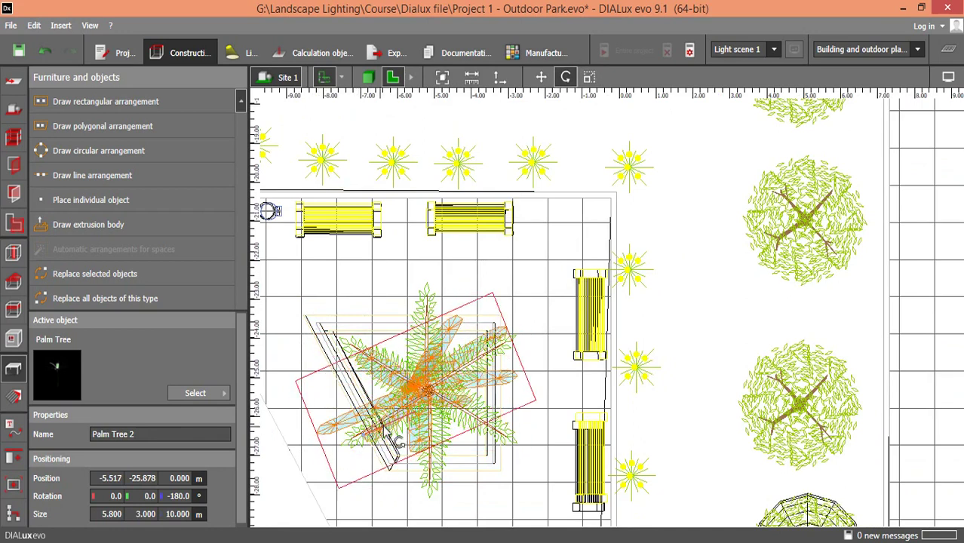
pyautogui.rightClick(434, 329)
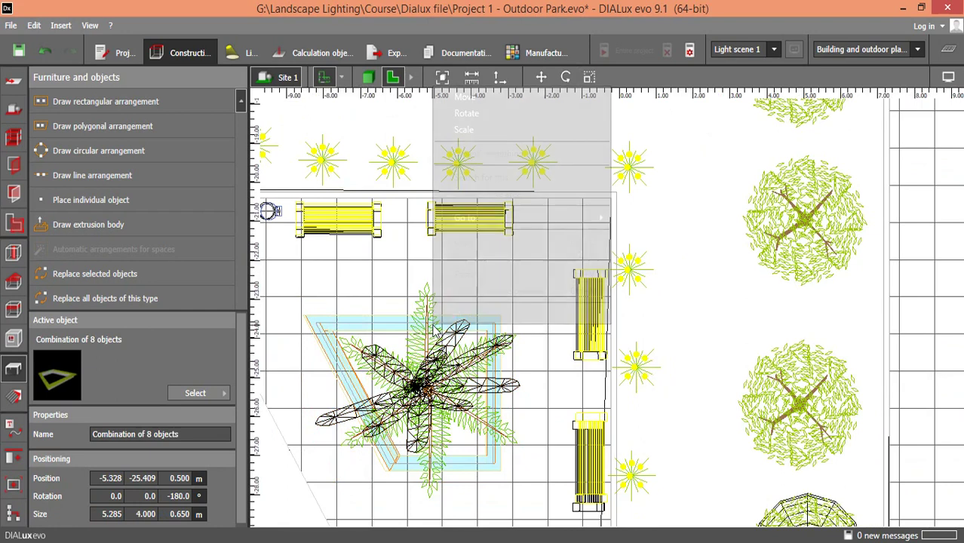
pyautogui.click(455, 130)
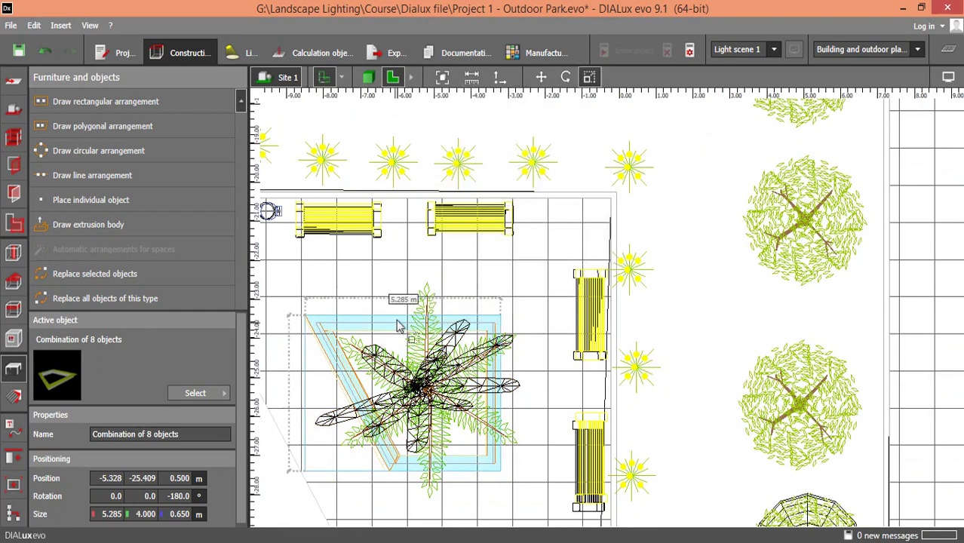
pyautogui.click(399, 243)
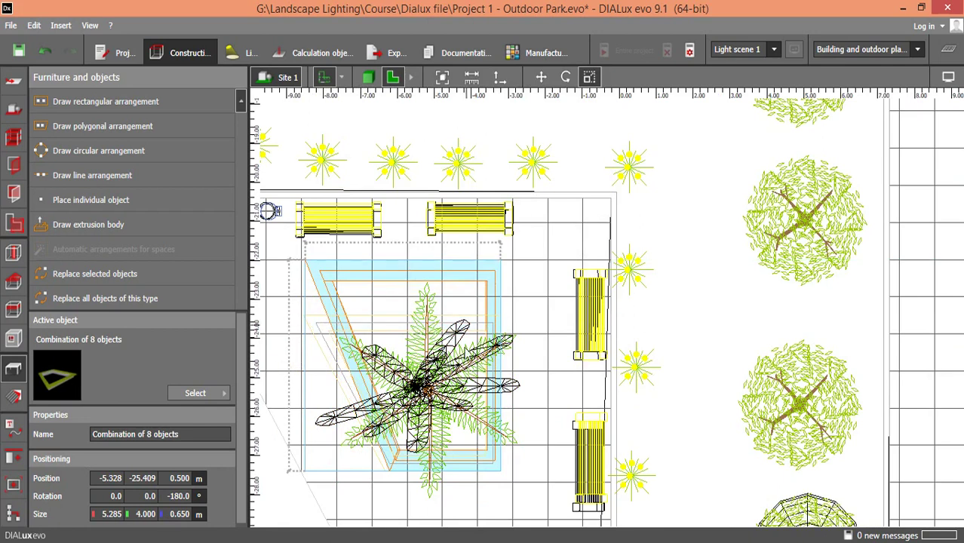
pyautogui.click(460, 346)
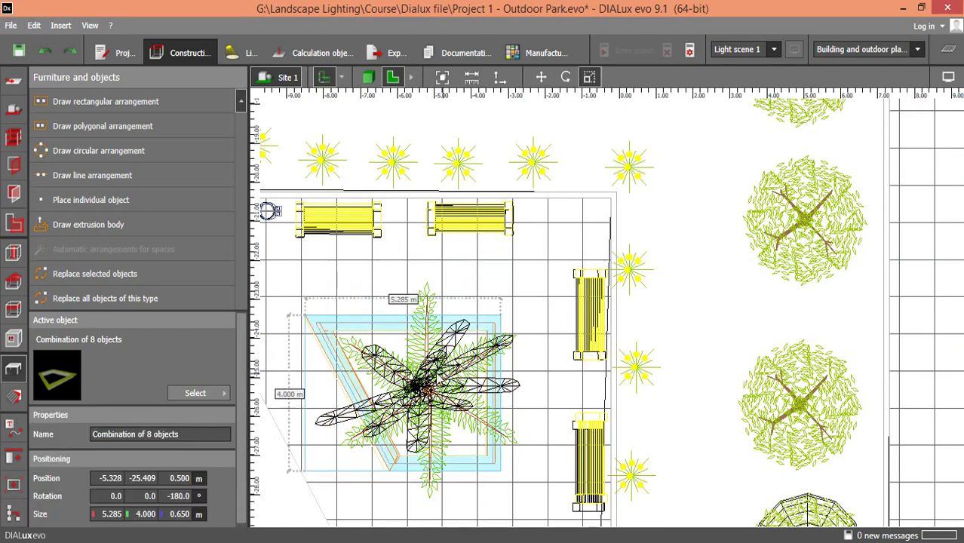
# Step: Stretch the palm tree to 6.132 m deep, centre it in the planter, and return to 3D
pyautogui.click(441, 357)
pyautogui.rightClick(441, 357)
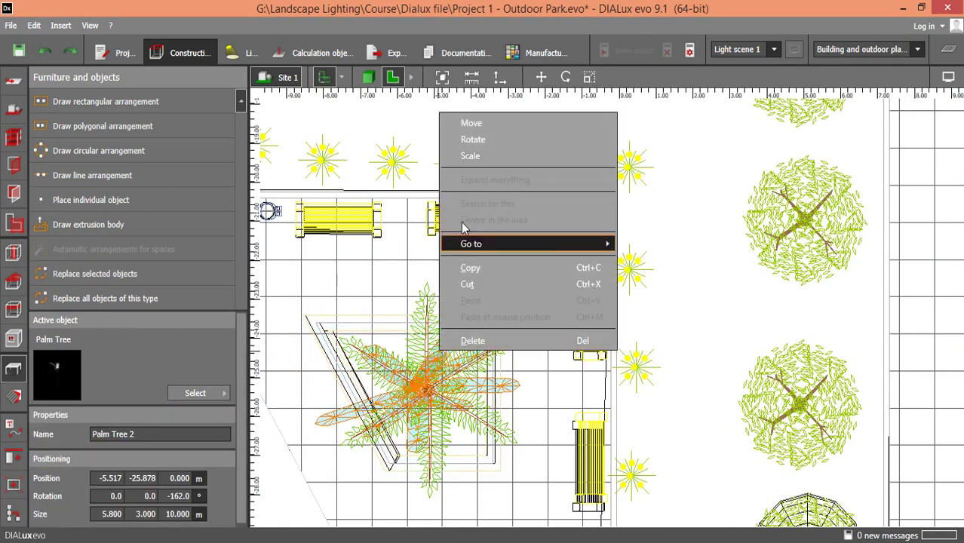
pyautogui.click(471, 158)
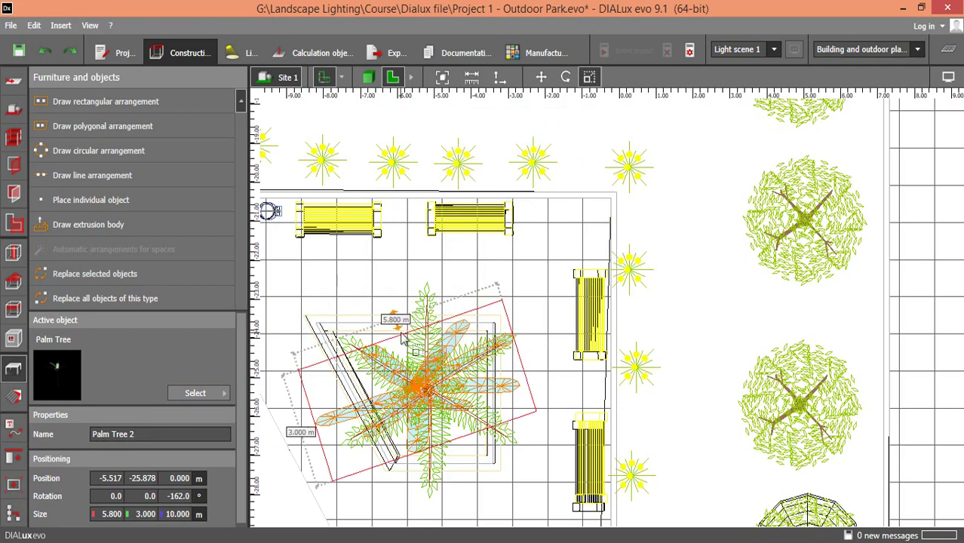
pyautogui.click(459, 465)
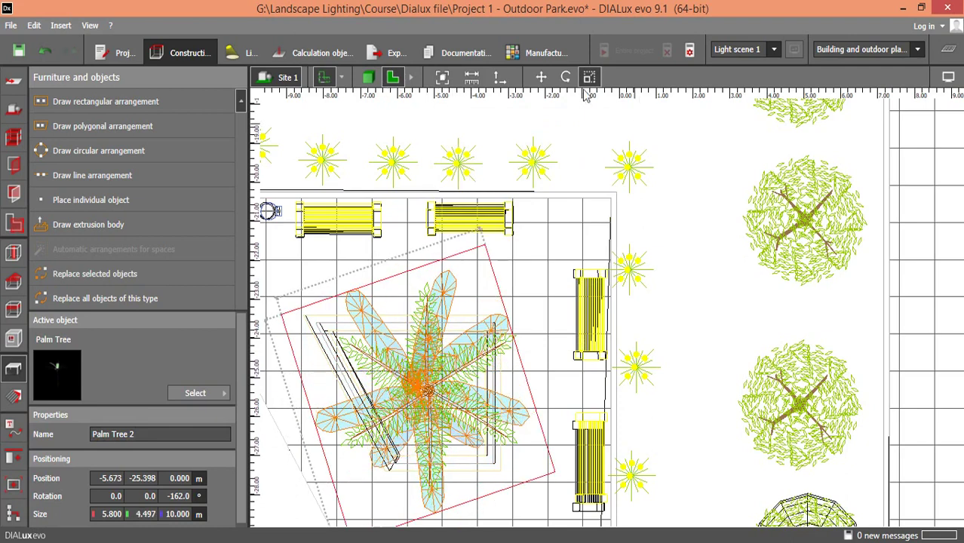
pyautogui.click(541, 77)
pyautogui.click(420, 389)
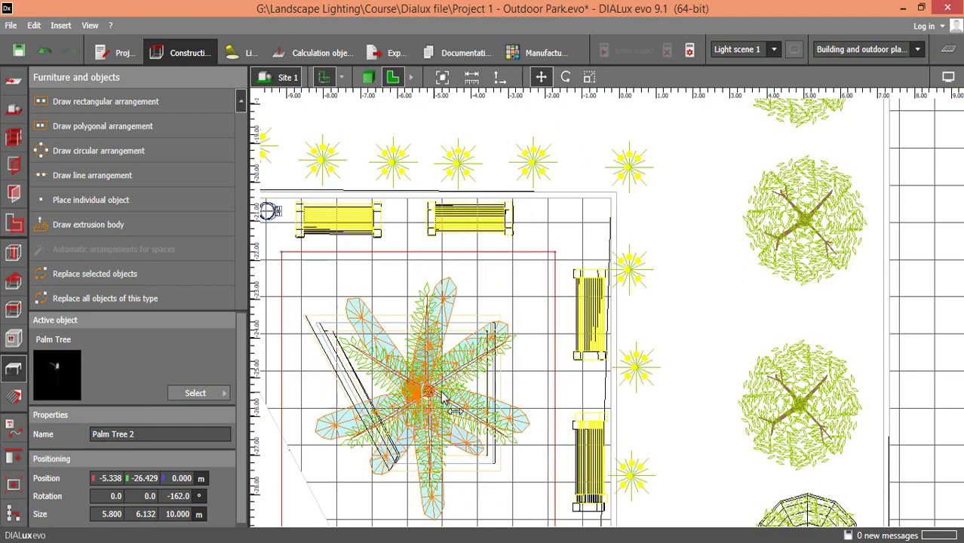
pyautogui.click(452, 448)
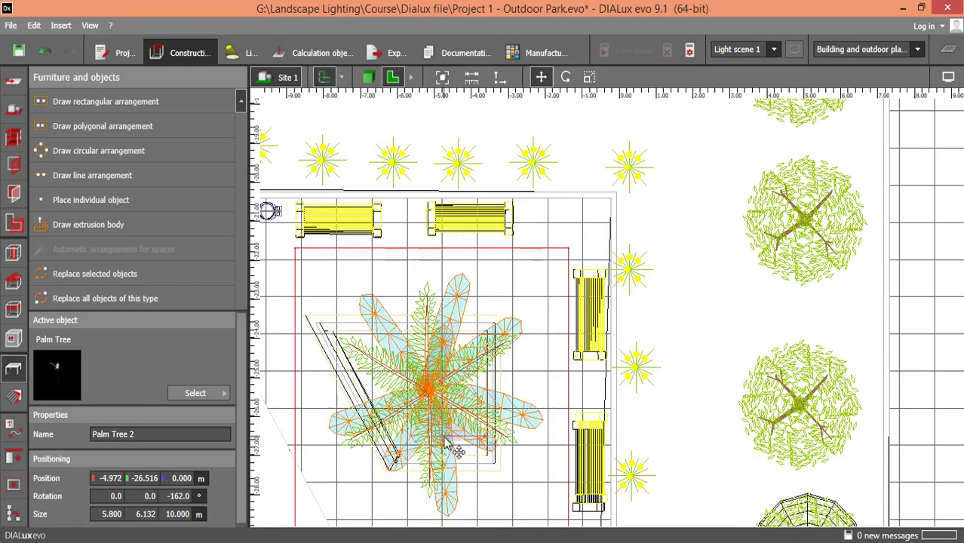
pyautogui.click(368, 79)
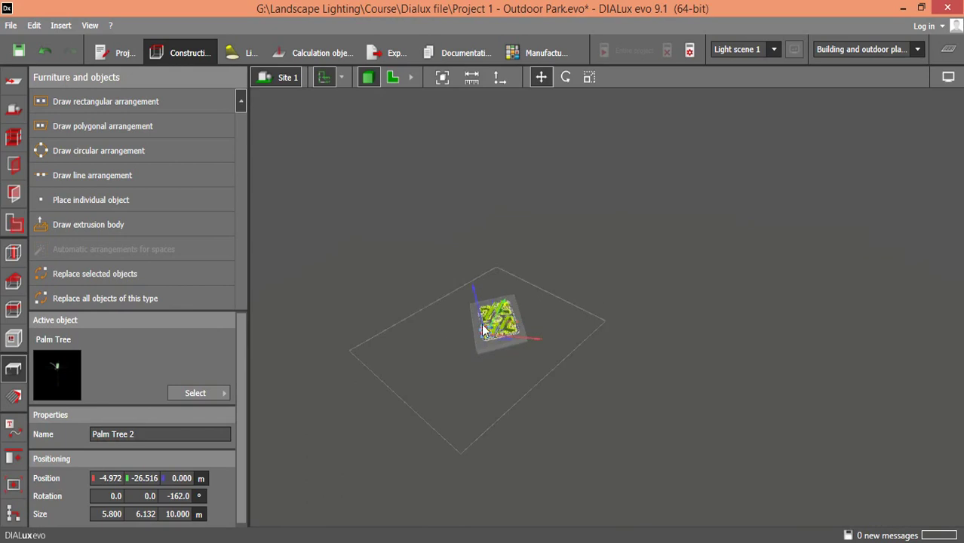
# Step: Lower the palm tree's height from 10 m to 8 m in the Positioning panel
pyautogui.click(512, 391)
pyautogui.scroll(2, 521, 408)
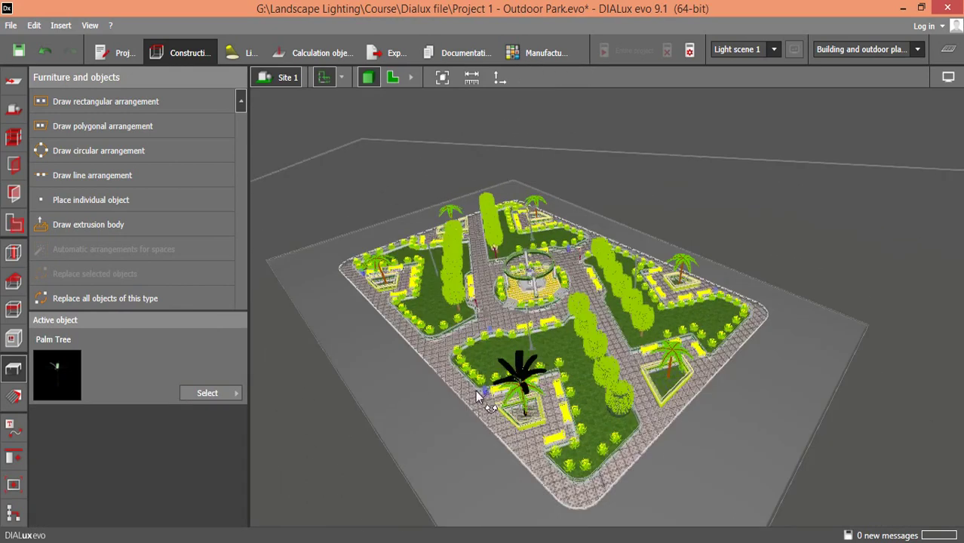
pyautogui.scroll(2, 535, 427)
pyautogui.scroll(2, 558, 449)
pyautogui.scroll(-3, 566, 453)
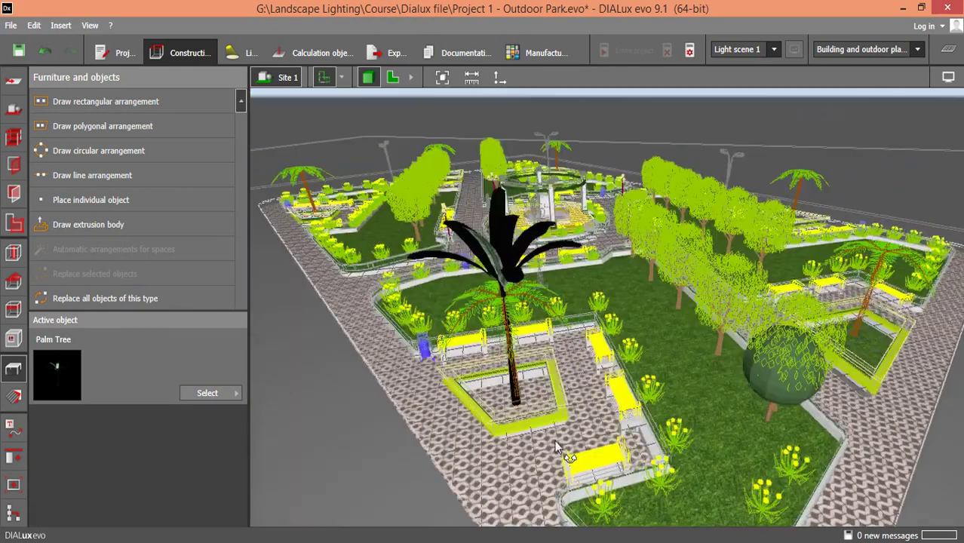
pyautogui.moveTo(565, 422); pyautogui.dragTo(463, 335, button='right')
pyautogui.scroll(3, 463, 335)
pyautogui.scroll(-3, 512, 387)
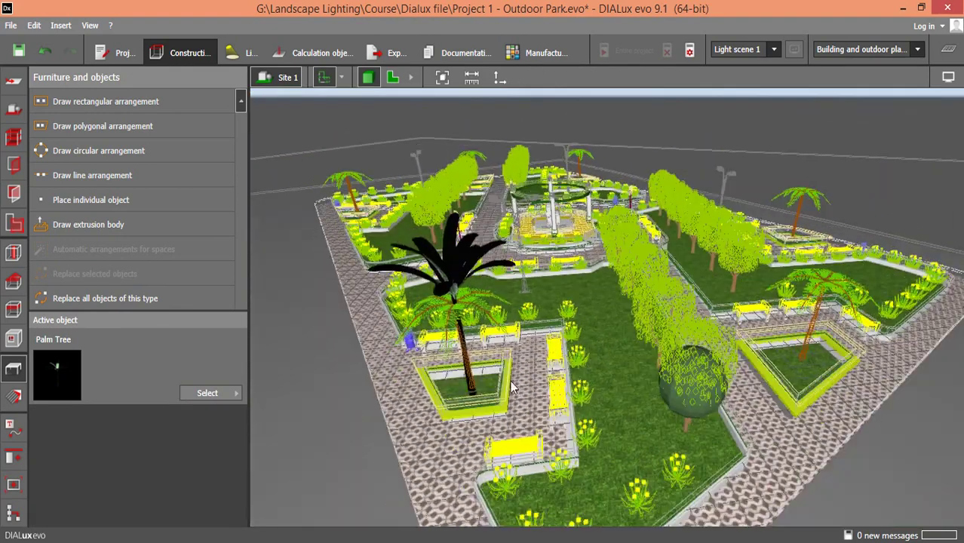
pyautogui.click(458, 271)
pyautogui.write('9')
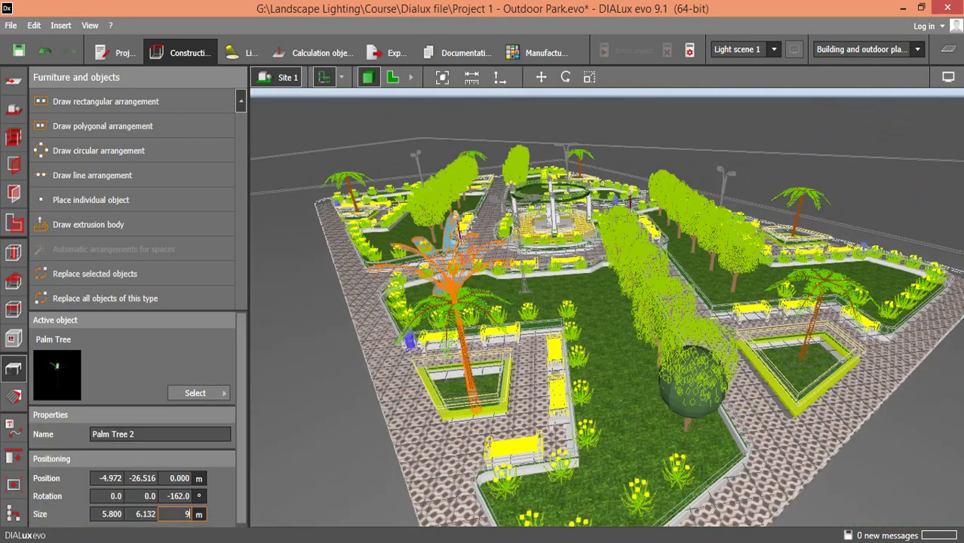
pyautogui.press('Return')
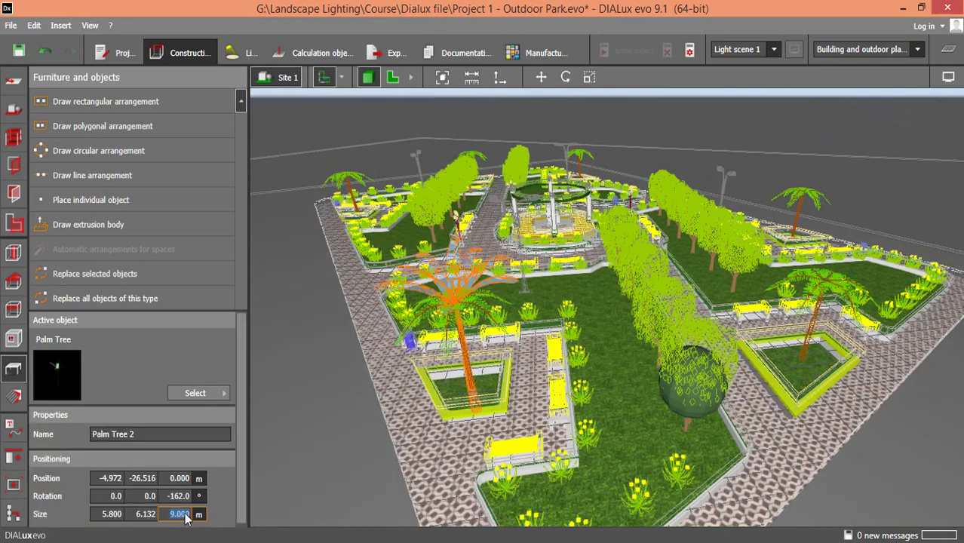
pyautogui.press('Return')
pyautogui.click(385, 389)
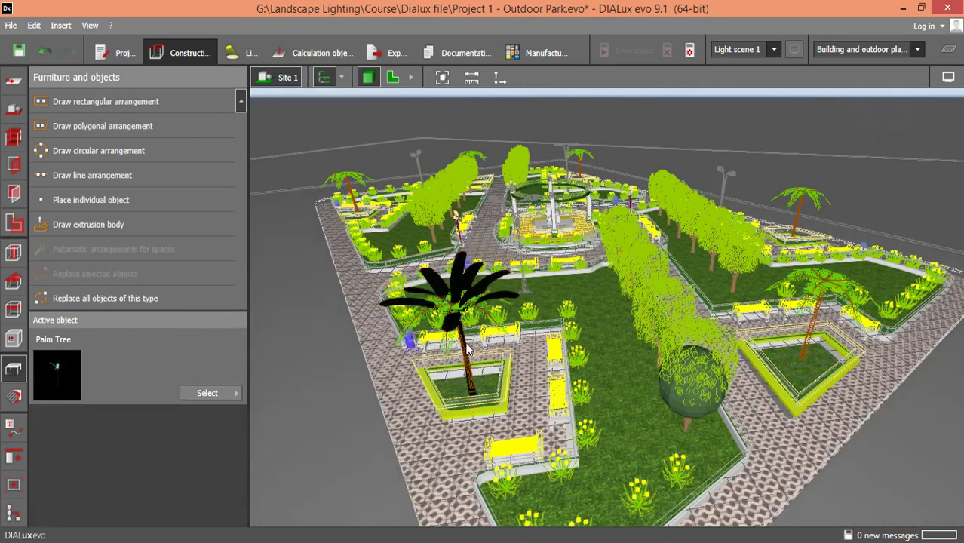
pyautogui.scroll(3, 465, 367)
pyautogui.scroll(-4, 460, 369)
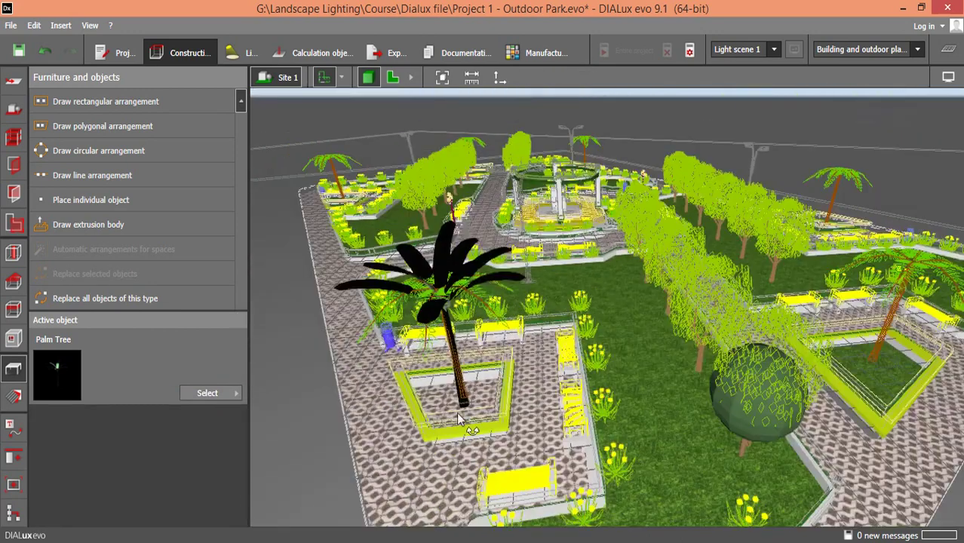
pyautogui.moveTo(461, 420); pyautogui.dragTo(444, 111)
# Step: In the plan view, move a palm tree copy into the lower-right planter
pyautogui.click(392, 77)
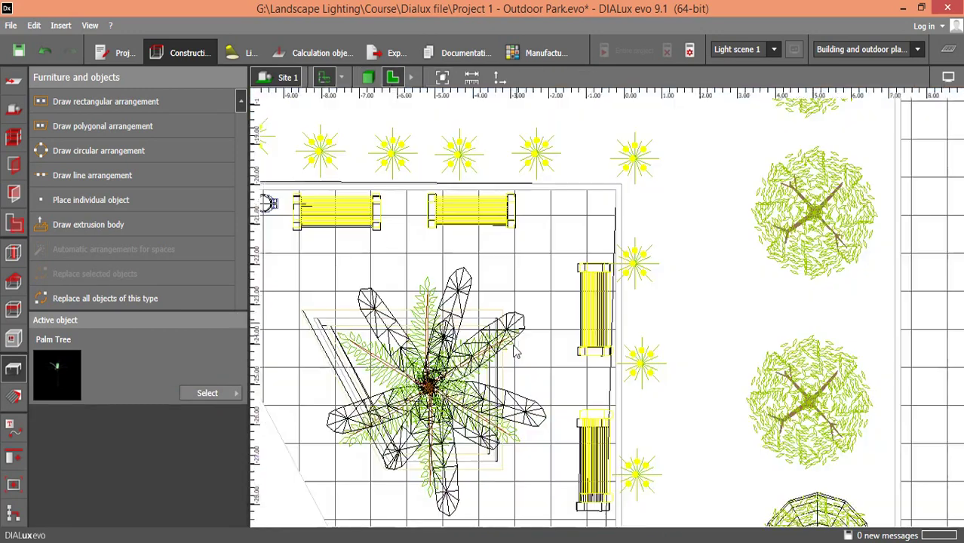
pyautogui.click(433, 385)
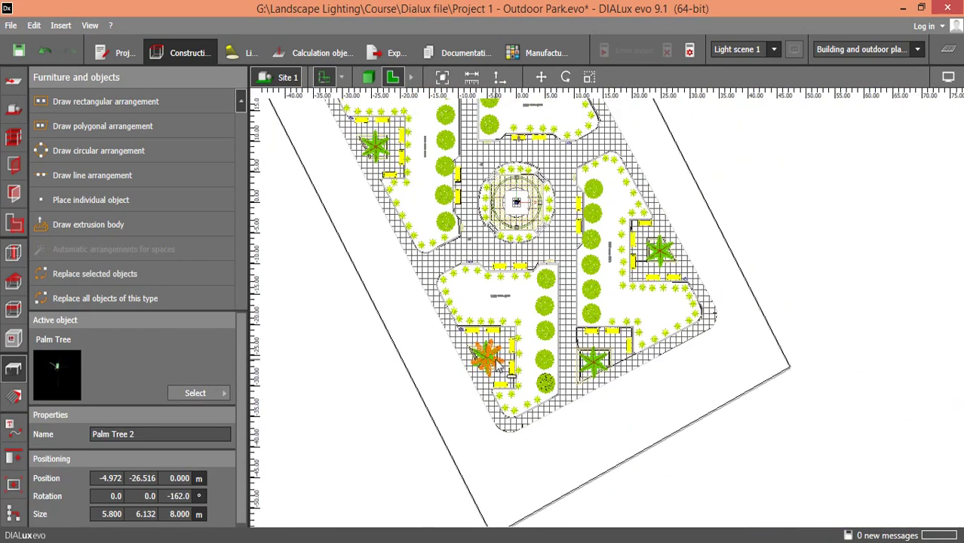
pyautogui.click(492, 370)
pyautogui.scroll(2, 498, 372)
pyautogui.moveTo(500, 371)
pyautogui.mouseDown()
pyautogui.moveTo(650, 370)
pyautogui.moveTo(643, 381)
pyautogui.mouseUp()
pyautogui.scroll(2, 654, 370)
pyautogui.scroll(1, 657, 370)
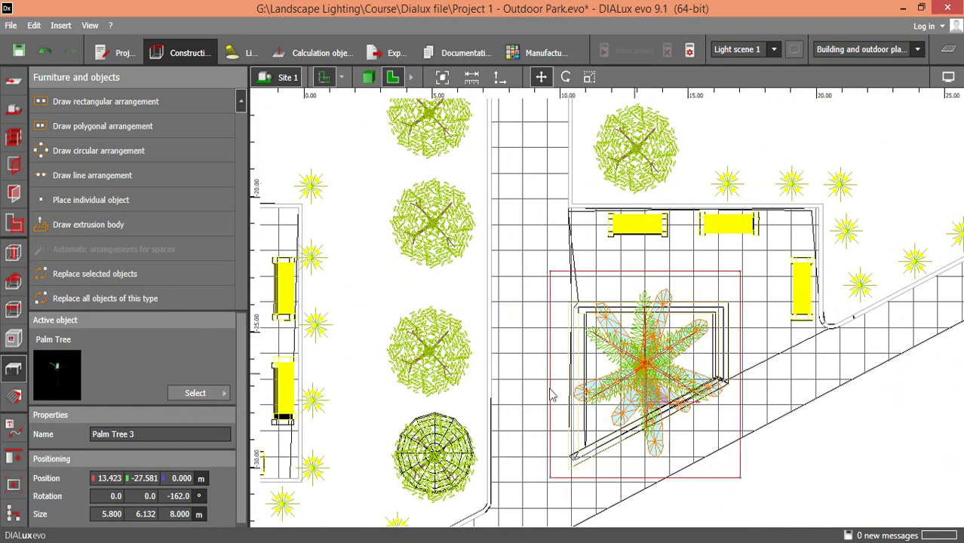
pyautogui.scroll(-3, 643, 381)
pyautogui.scroll(-1, 626, 370)
pyautogui.click(605, 330)
# Step: Move another palm tree copy into the right planter and centre it
pyautogui.moveTo(569, 381); pyautogui.dragTo(649, 260)
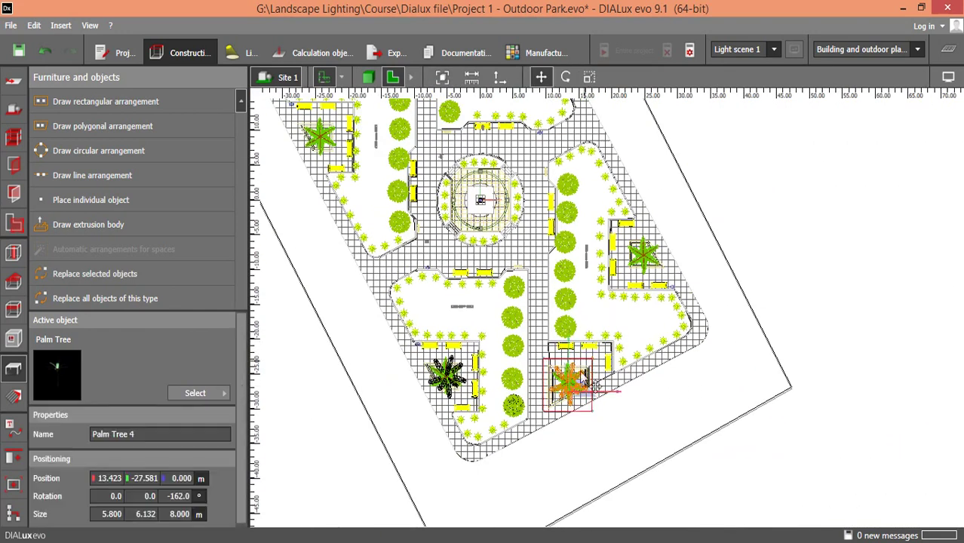
pyautogui.scroll(3, 649, 260)
pyautogui.scroll(2, 648, 261)
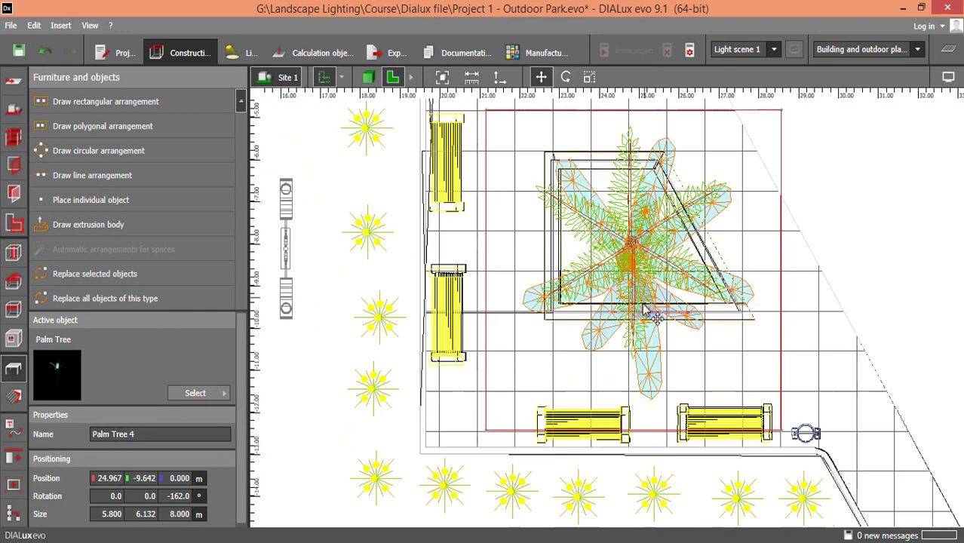
pyautogui.moveTo(640, 305); pyautogui.dragTo(627, 292)
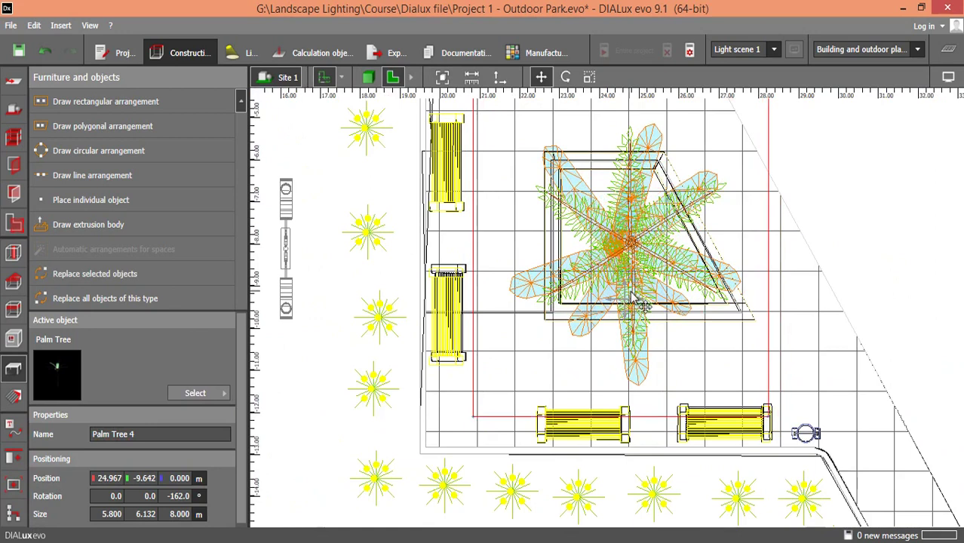
pyautogui.scroll(-2, 641, 317)
pyautogui.scroll(-2, 648, 331)
# Step: Copy and paste the palm tree, placing the duplicate in the planter beside the top path
pyautogui.hotkey('ctrl', 'c')
pyautogui.hotkey('ctrl', 'v')
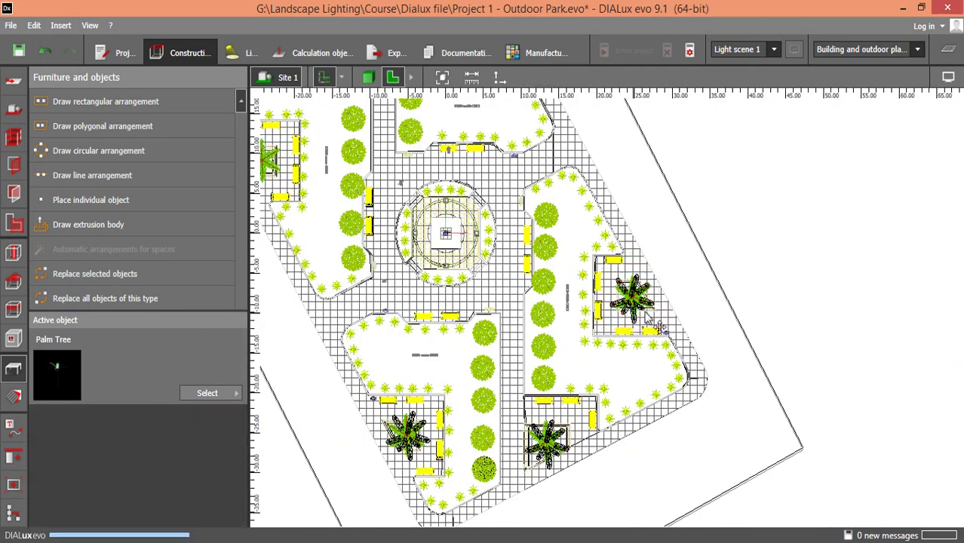
pyautogui.scroll(-3, 634, 302)
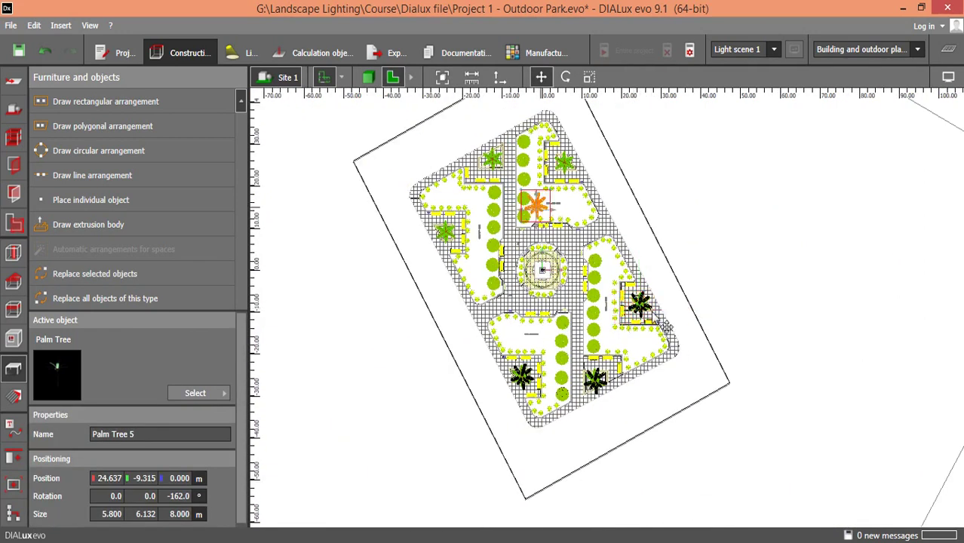
pyautogui.click(555, 204)
pyautogui.scroll(1, 521, 257)
pyautogui.scroll(1, 520, 257)
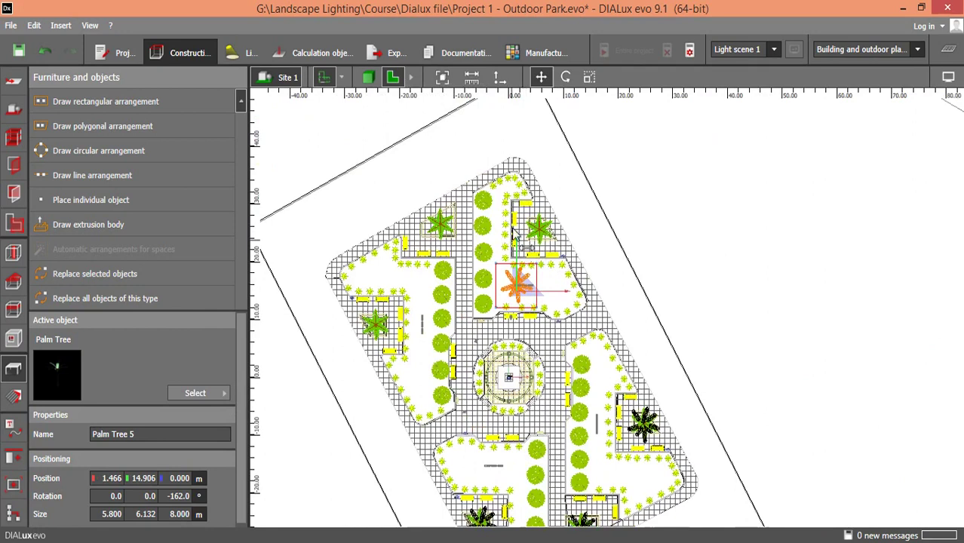
pyautogui.scroll(1, 520, 256)
pyautogui.moveTo(524, 305); pyautogui.dragTo(559, 239)
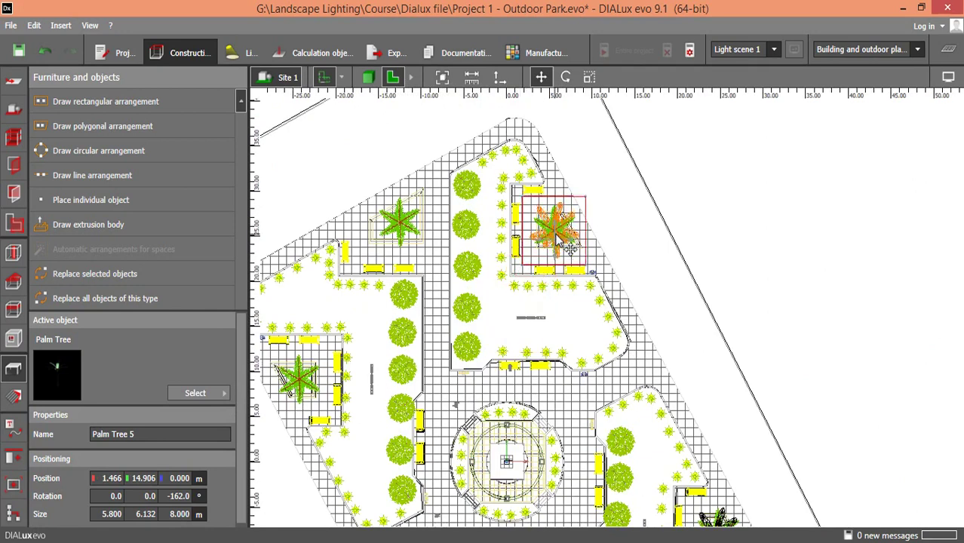
# Step: Paste another palm tree copy and centre it in the upper-left planter
pyautogui.hotkey('ctrl', 'v')
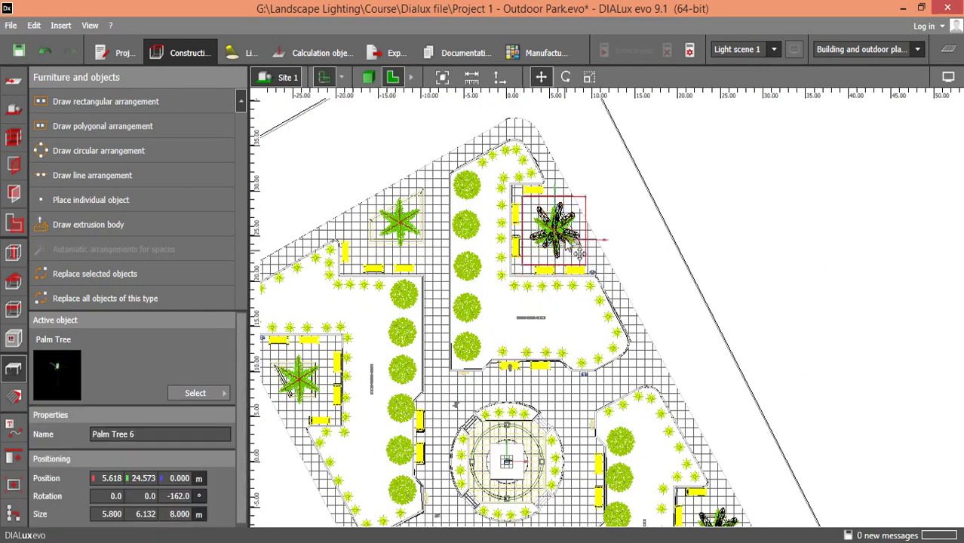
pyautogui.moveTo(575, 254); pyautogui.dragTo(415, 240)
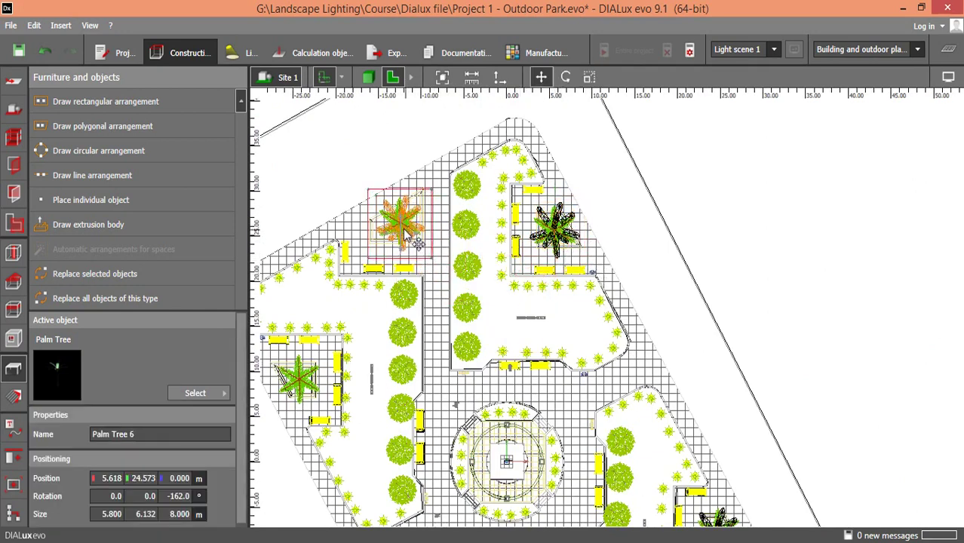
pyautogui.scroll(5, 404, 253)
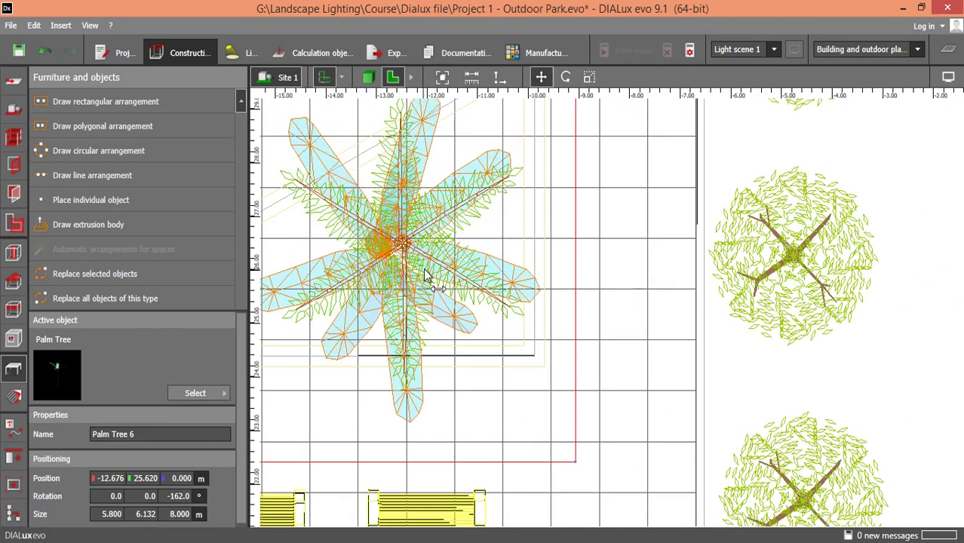
pyautogui.moveTo(436, 277); pyautogui.dragTo(468, 298)
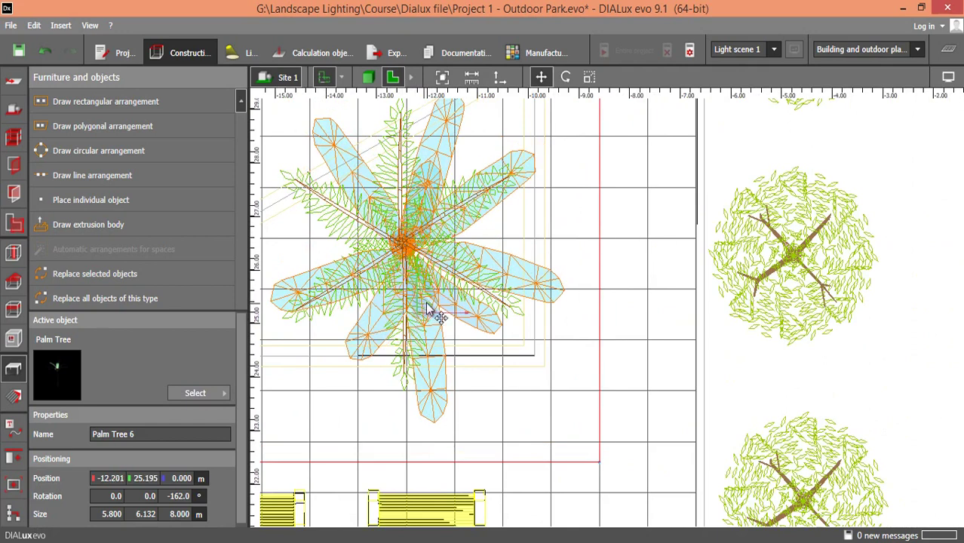
pyautogui.scroll(-3, 526, 254)
pyautogui.scroll(-5, 526, 254)
pyautogui.scroll(2, 480, 332)
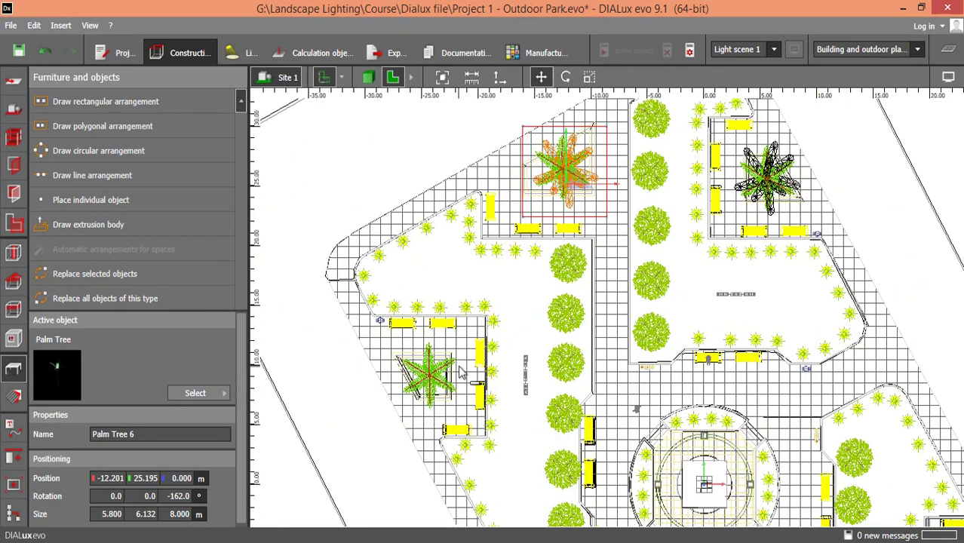
# Step: Paste one more copy into the left planter, then review the park in 3D
pyautogui.hotkey('ctrl', 'c')
pyautogui.hotkey('ctrl', 'v')
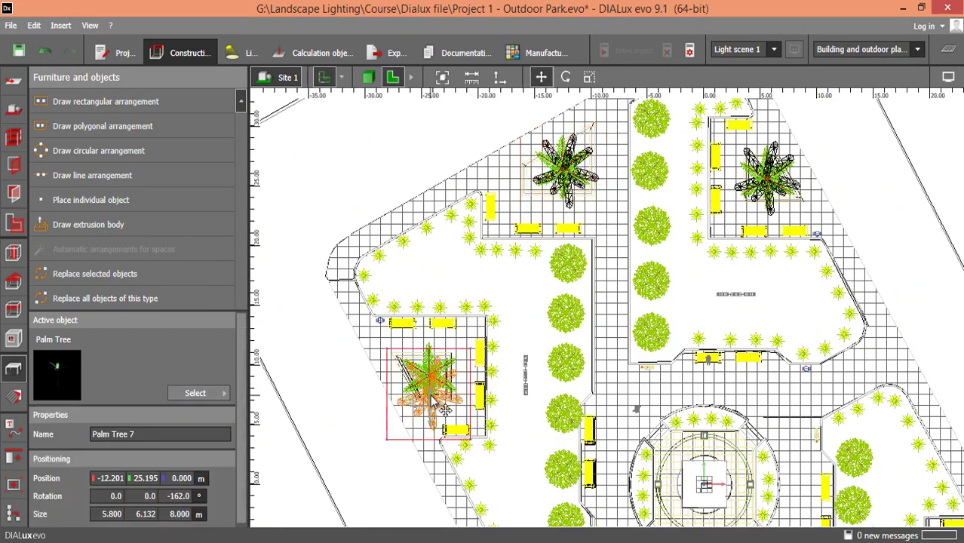
pyautogui.scroll(2, 446, 410)
pyautogui.scroll(2, 438, 400)
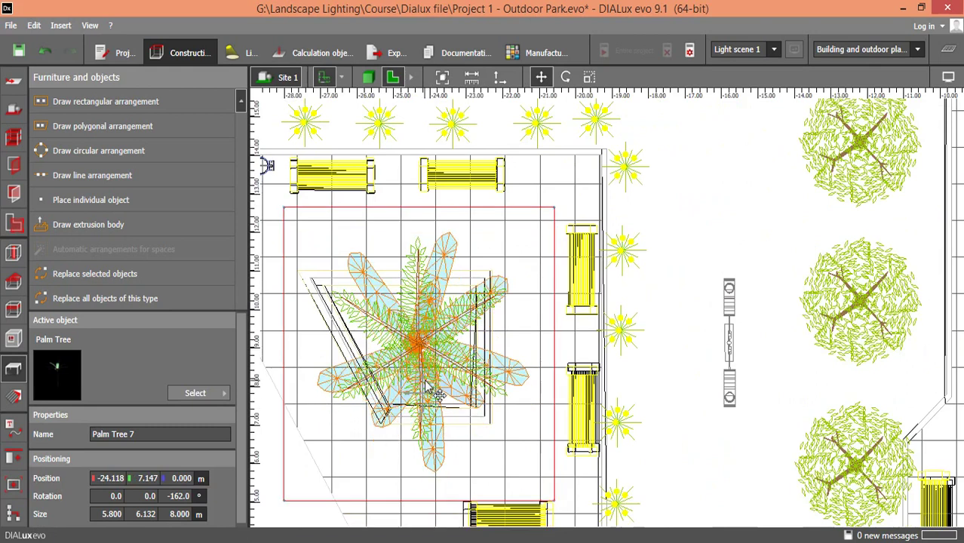
pyautogui.moveTo(432, 392); pyautogui.dragTo(435, 394)
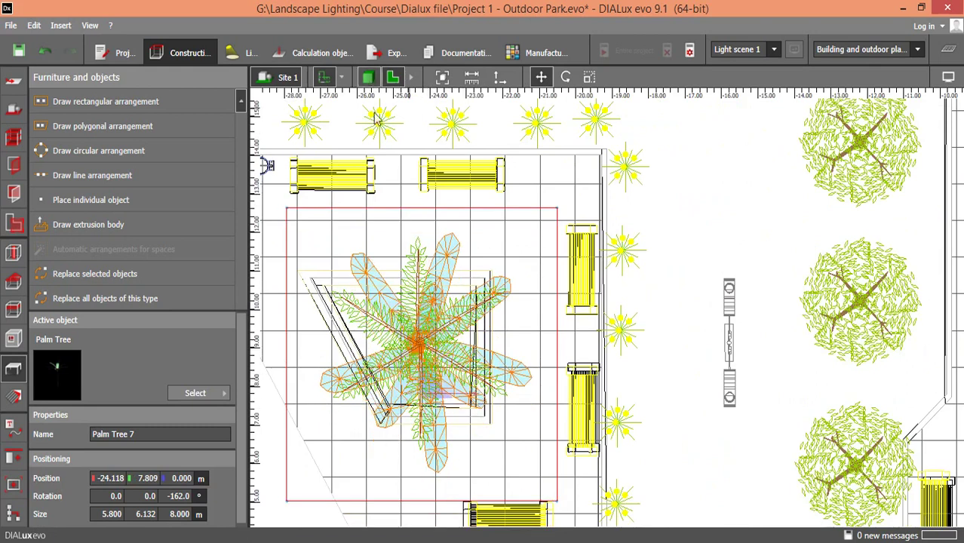
pyautogui.click(368, 77)
pyautogui.moveTo(499, 301)
pyautogui.mouseDown(button='right')
pyautogui.moveTo(384, 440)
pyautogui.moveTo(564, 291)
pyautogui.moveTo(542, 392)
pyautogui.moveTo(448, 395)
pyautogui.mouseUp(button='right')
pyautogui.click(563, 291)
pyautogui.scroll(-5, 540, 394)
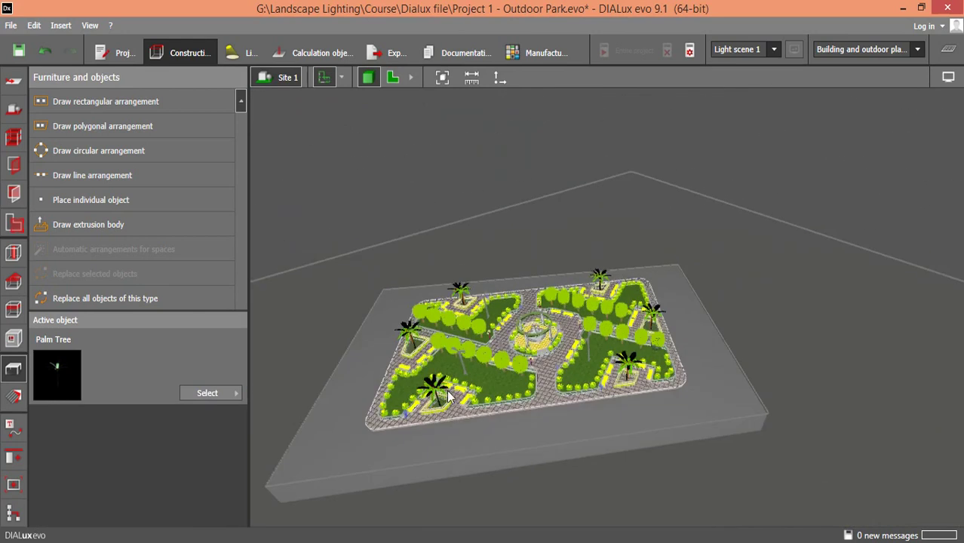
pyautogui.scroll(4, 448, 395)
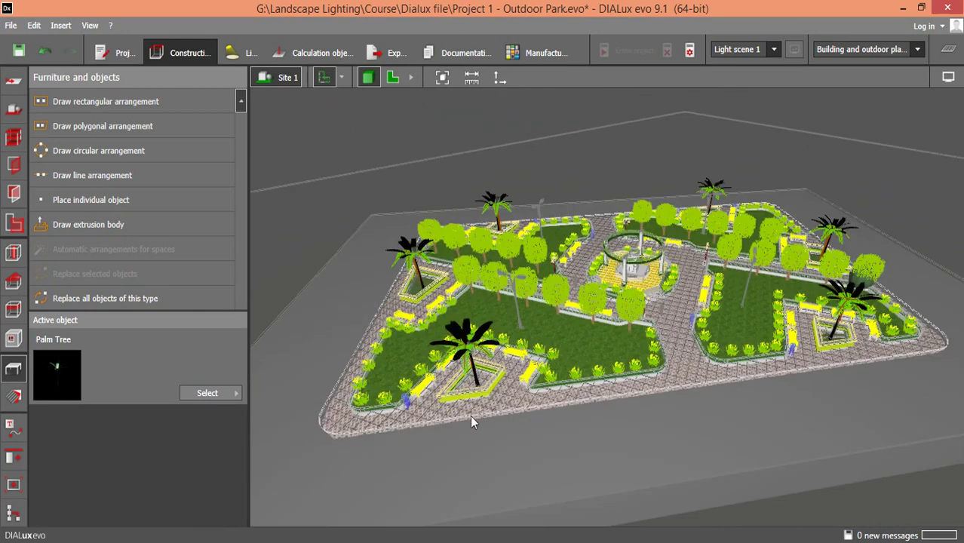
pyautogui.moveTo(469, 412)
pyautogui.mouseDown(button='right')
pyautogui.moveTo(512, 389)
pyautogui.moveTo(444, 419)
pyautogui.mouseUp(button='right')
pyautogui.scroll(3, 651, 326)
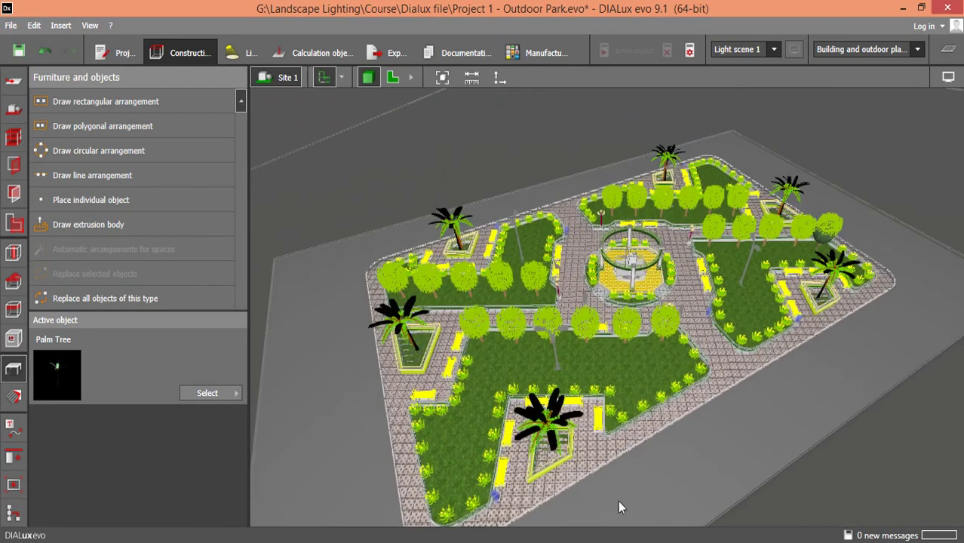
pyautogui.moveTo(742, 420)
pyautogui.mouseDown(button='right')
pyautogui.moveTo(713, 404)
pyautogui.moveTo(678, 415)
pyautogui.mouseUp(button='right')
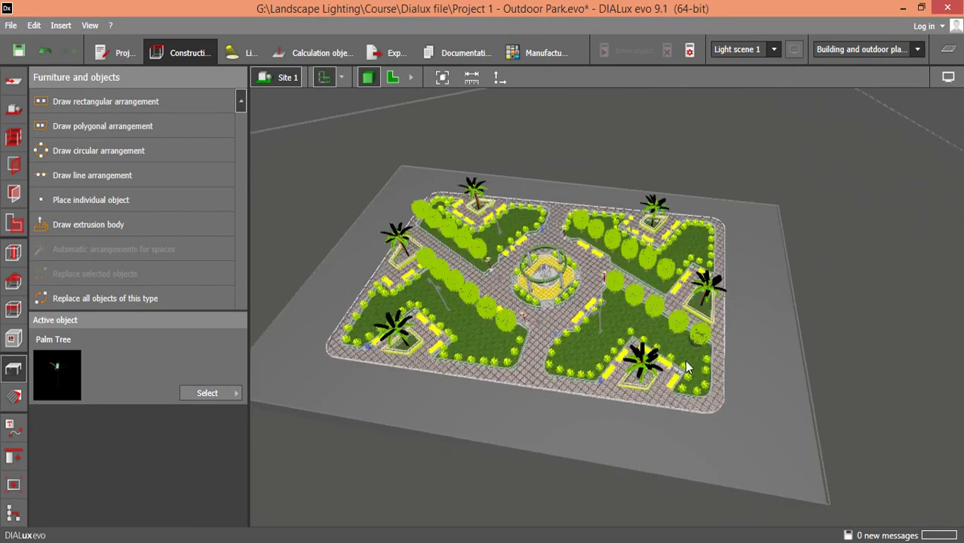
pyautogui.scroll(3, 685, 359)
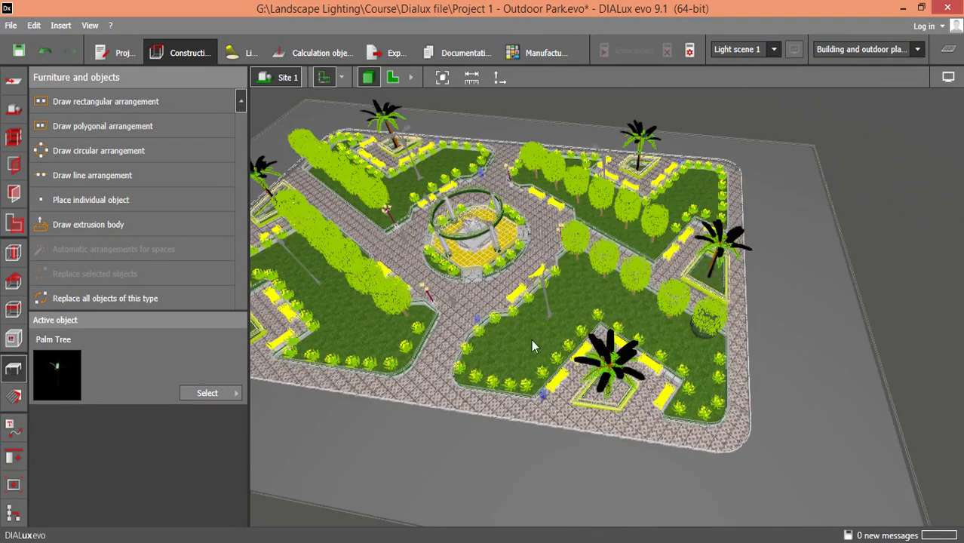
pyautogui.scroll(-1, 625, 332)
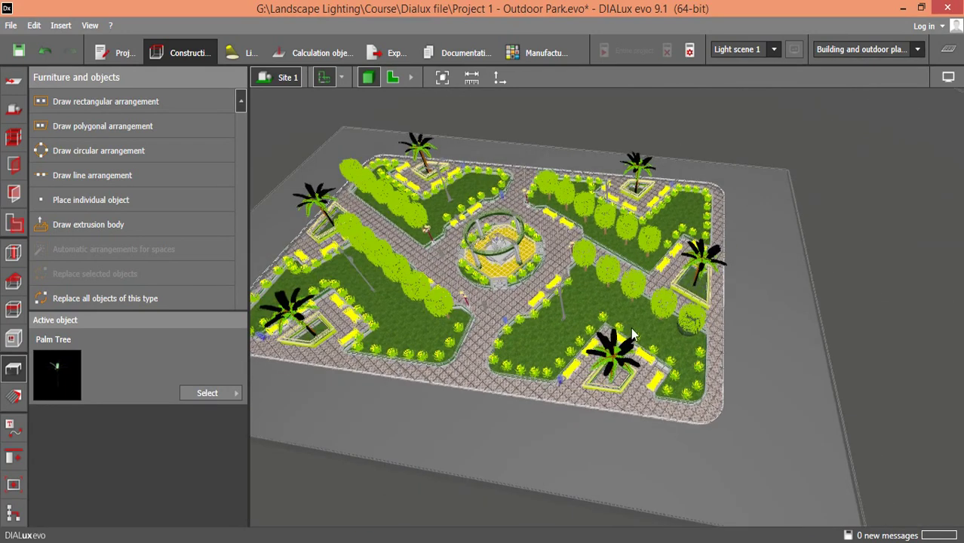